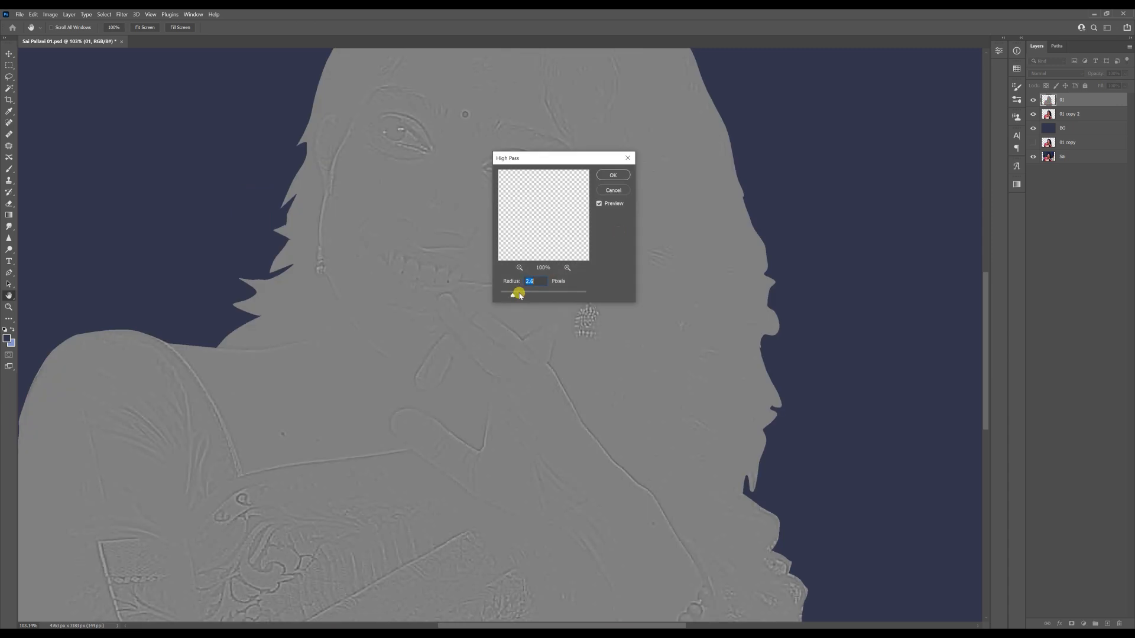
Step: Apply the High Pass filter with a 2.6-pixel radius to layer 01, set its blend mode to Overlay and compare the sharpening
click(612, 175)
click(1065, 74)
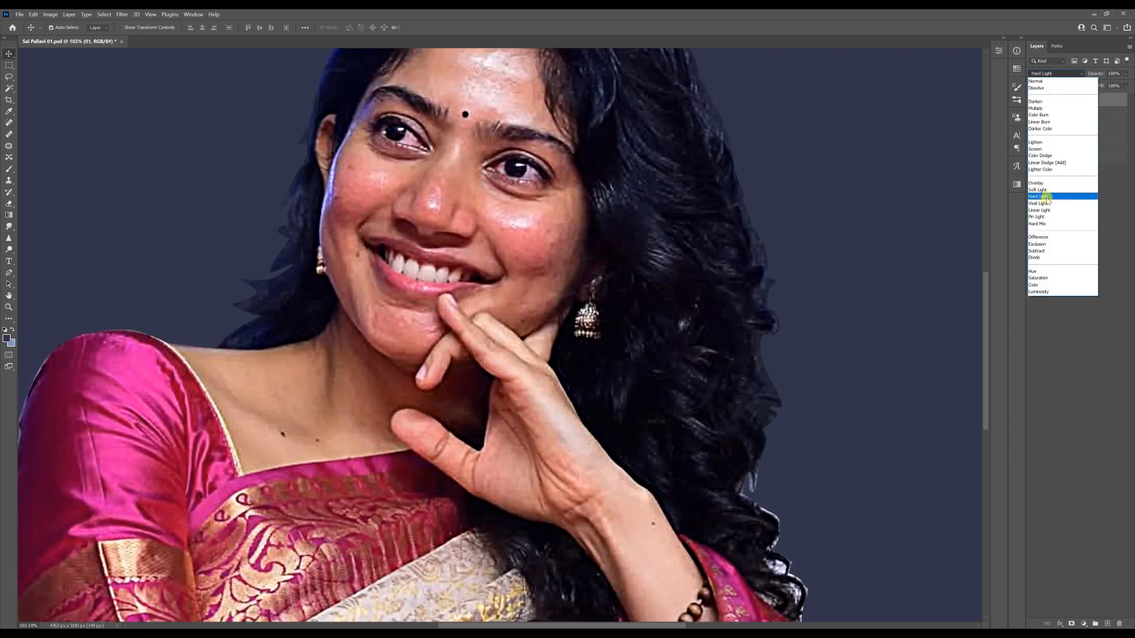
click(1043, 183)
click(1033, 101)
scroll(440, 195, up, 2)
click(1032, 100)
click(1032, 101)
Step: Merge the High Pass layer 01 with the portrait layer 01 copy 2
shift+click(1077, 113)
right_click(1077, 111)
click(1035, 383)
scroll(551, 247, down, 1)
scroll(550, 247, down, 8)
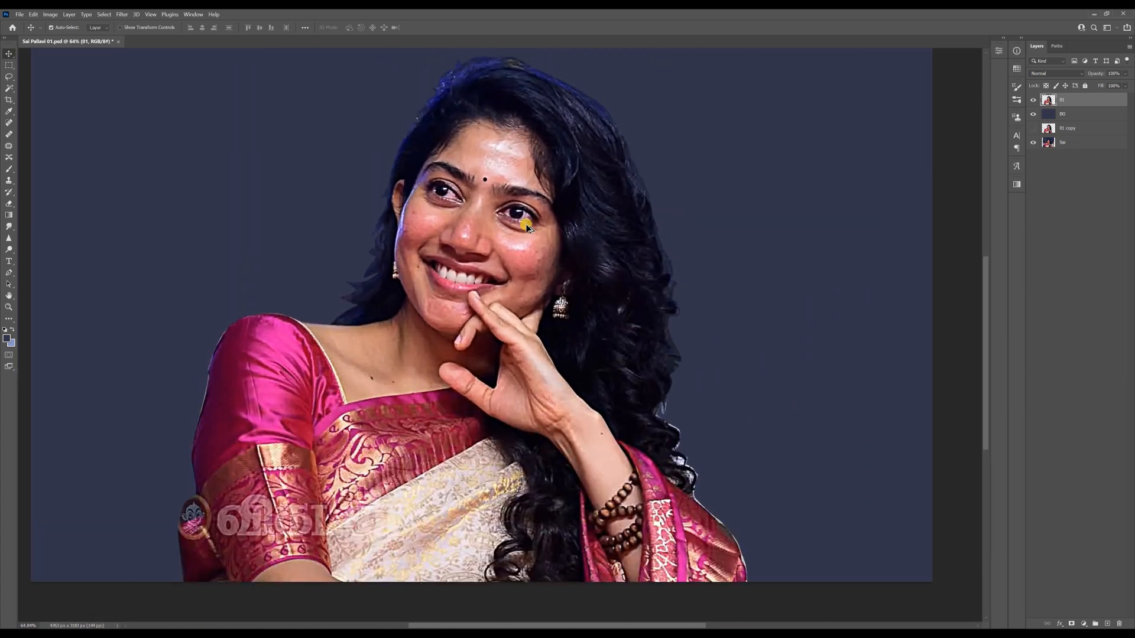
Step: Choose the Smudge tool with the Smudge Brush 2 Artixa 23 brush preset
scroll(519, 222, up, 5)
click(9, 226)
click(77, 27)
click(864, 83)
click(925, 152)
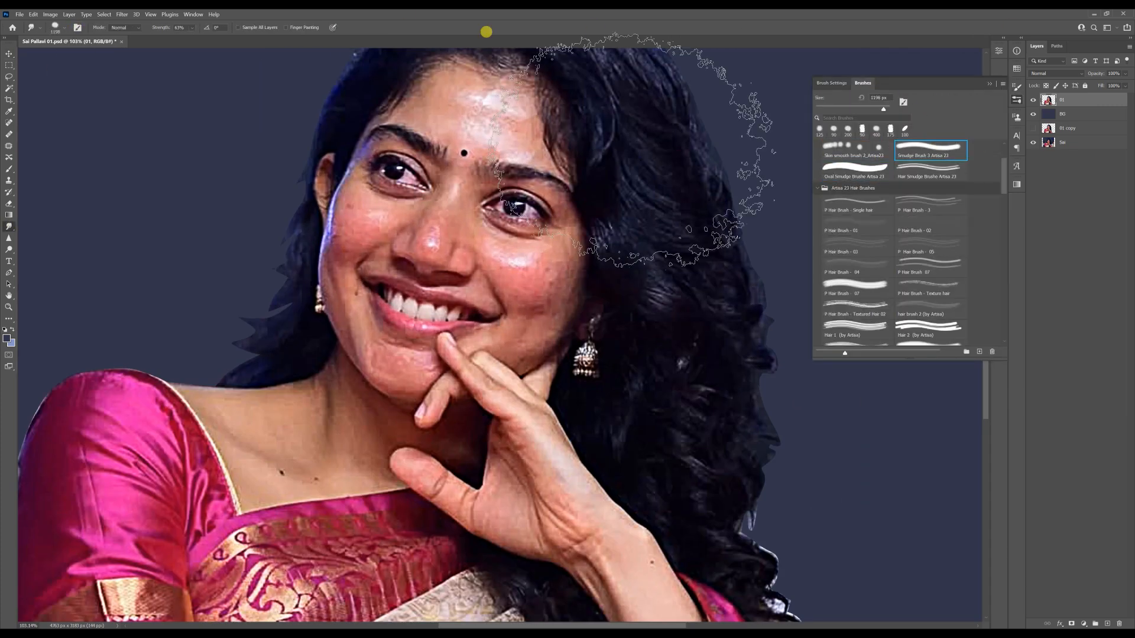
Step: Reduce the smudge brush size considerably and smooth the skin and highlights across the forehead
scroll(242, 92, up, 1)
scroll(467, 160, down, 1)
key(bracketleft)
key(bracketleft)
key(bracketleft)
key(bracketleft)
key(bracketleft)
key(bracketleft)
key(bracketleft)
key(bracketleft)
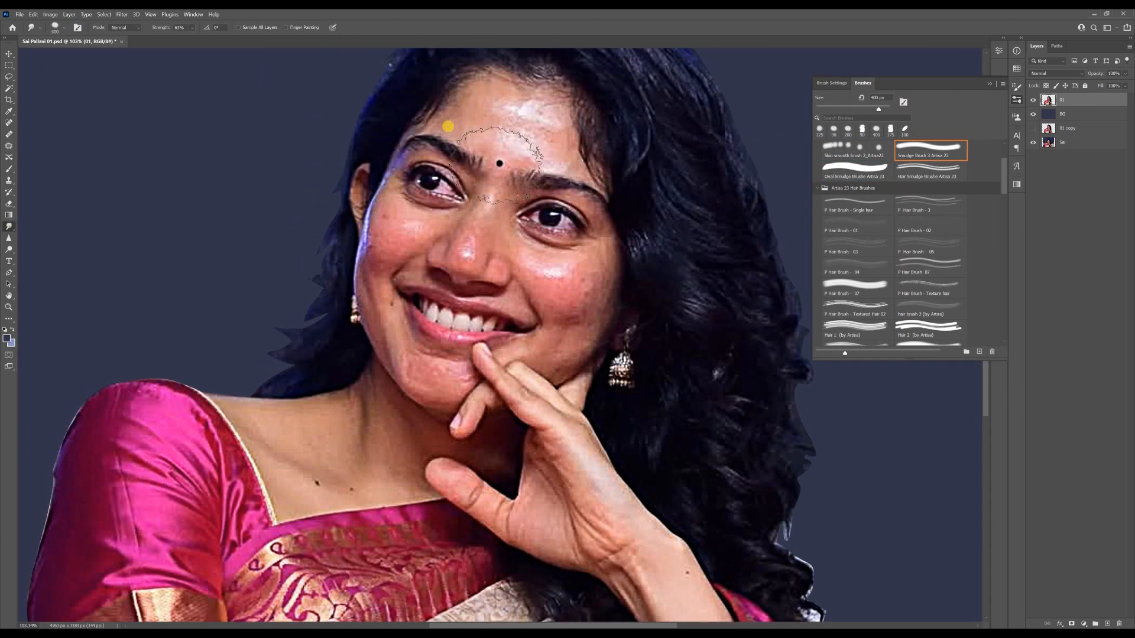
scroll(537, 107, up, 5)
key(bracketleft)
key(bracketleft)
key(bracketleft)
key(bracketleft)
key(bracketleft)
key(bracketleft)
key(bracketleft)
mouse_move(489, 144)
mouse_down()
mouse_move(539, 152)
mouse_move(489, 177)
mouse_move(497, 120)
mouse_move(556, 100)
mouse_move(520, 144)
mouse_move(435, 156)
mouse_move(397, 144)
mouse_move(435, 172)
mouse_move(408, 192)
mouse_move(525, 154)
mouse_move(562, 157)
mouse_move(542, 157)
mouse_up()
mouse_move(545, 202)
mouse_down()
mouse_move(589, 250)
mouse_move(598, 231)
mouse_up()
Step: Smudge the bindi into a clean round dot and smooth the skin around it and between the eyebrows
key([)
key([)
key([)
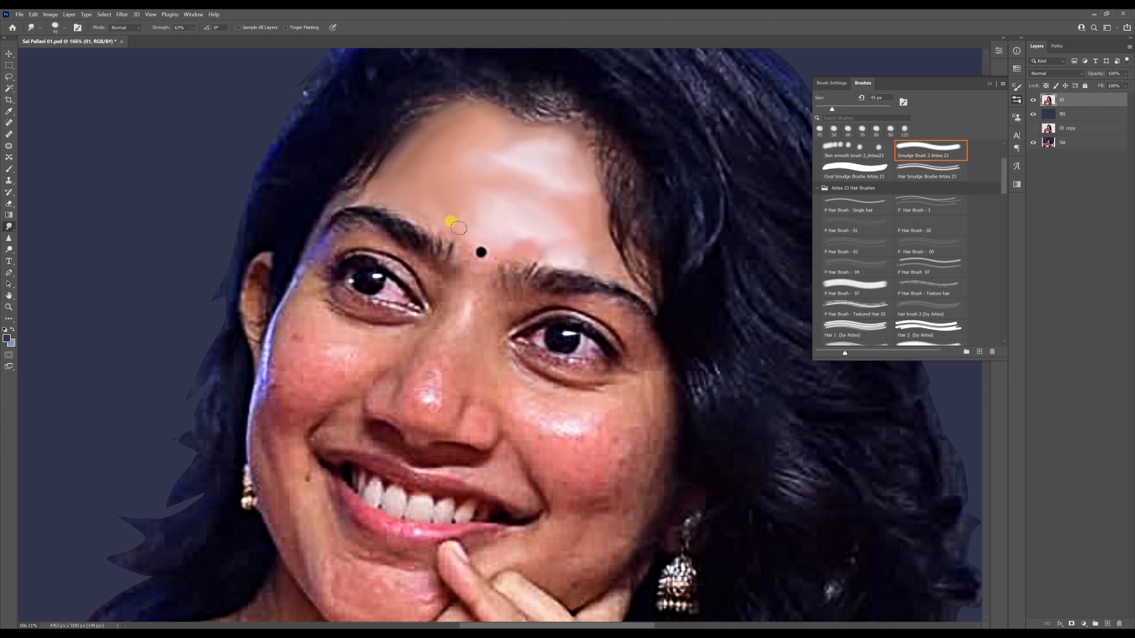
scroll(478, 250, up, 5)
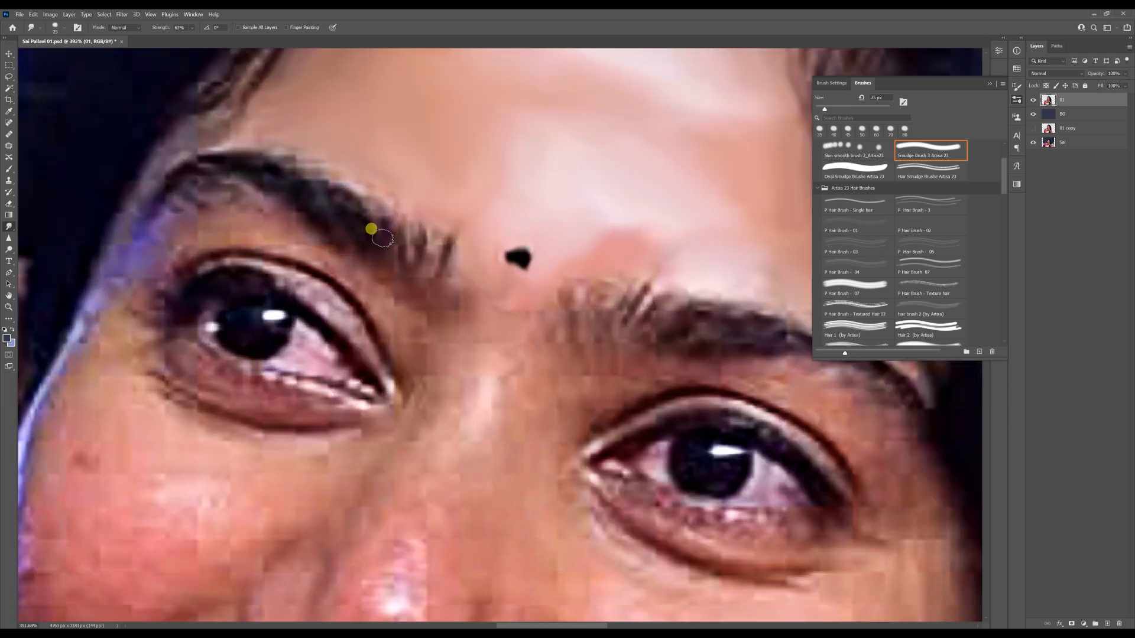
key(])
key(])
key(])
mouse_move(626, 225)
mouse_down()
mouse_move(608, 240)
mouse_move(637, 235)
mouse_up()
key([)
key([)
mouse_move(506, 302)
mouse_down()
mouse_move(423, 327)
mouse_move(447, 299)
mouse_up()
Step: Smudge the skin below the left-hand eyebrow, the temple and the blue-lit edge of the face with a 25 px brush
key([)
drag(369, 286, 251, 232)
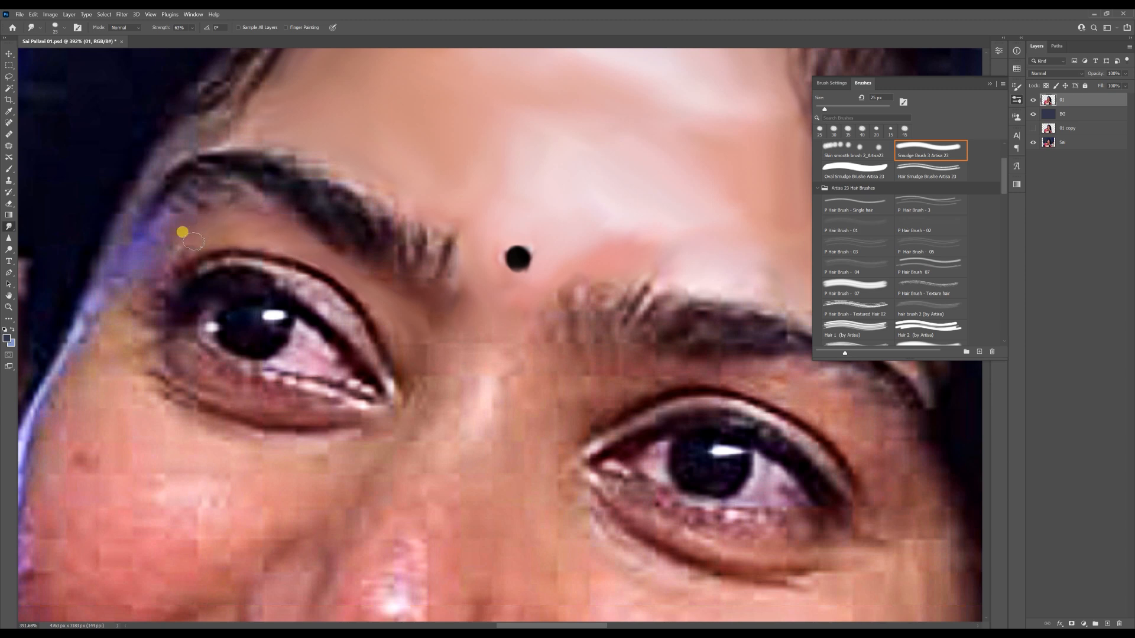
drag(149, 274, 193, 302)
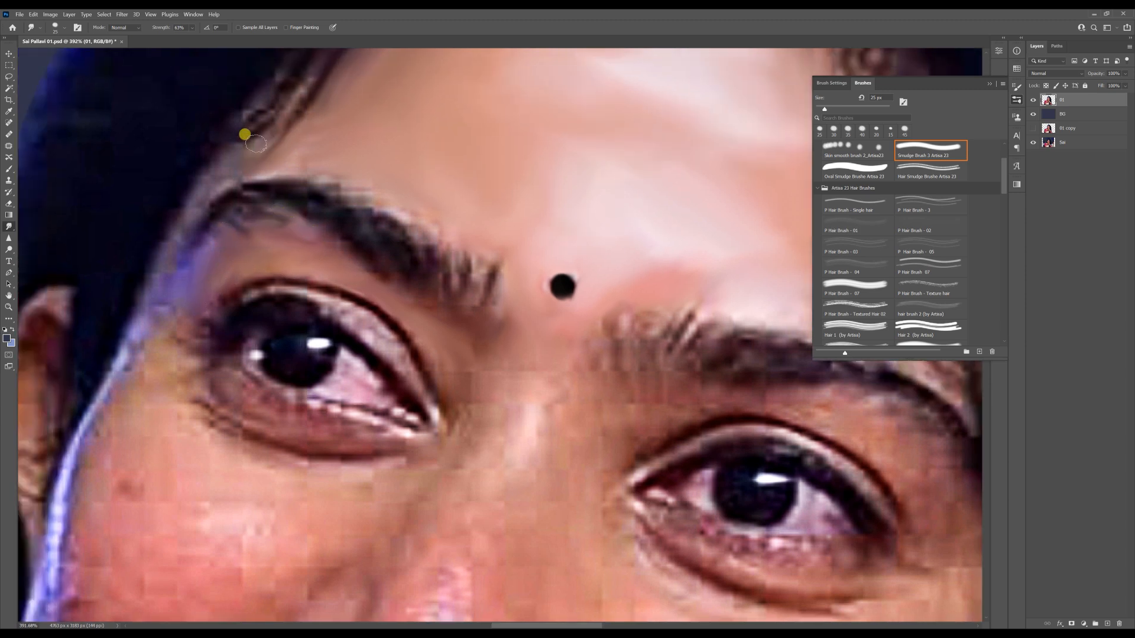
drag(286, 238, 380, 159)
mouse_move(245, 215)
mouse_down()
mouse_move(169, 391)
mouse_move(158, 466)
mouse_up()
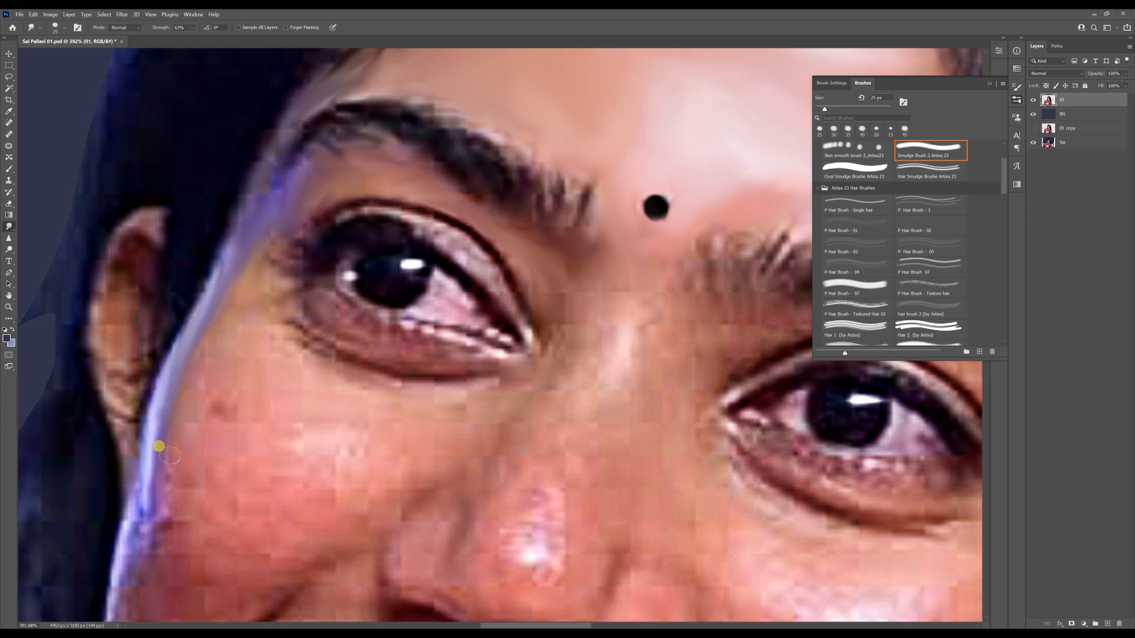
Step: Smooth the lids, iris and white of the left-hand eye with the smudge brush reduced to 15 px
key(bracketleft)
key(bracketleft)
drag(240, 324, 304, 243)
key(bracketleft)
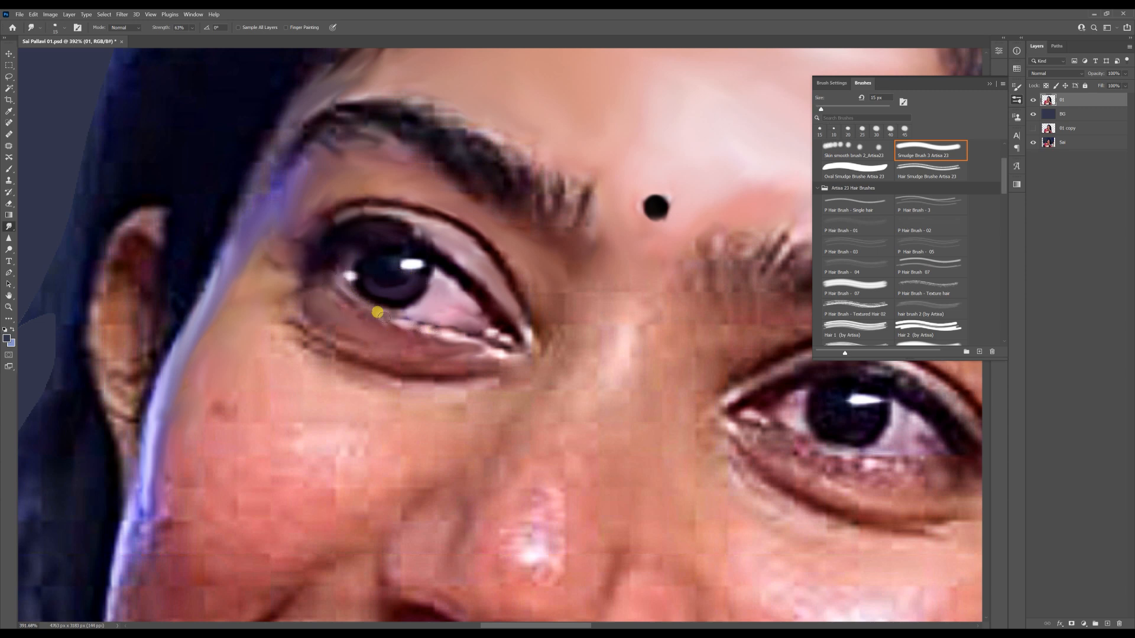
Step: Smooth the skin beneath the left-hand eye, enlarging the smudge brush to 35 px
key(bracketright)
key(bracketright)
mouse_move(414, 360)
mouse_down()
mouse_move(295, 317)
mouse_move(308, 345)
mouse_move(431, 390)
mouse_move(508, 336)
mouse_up()
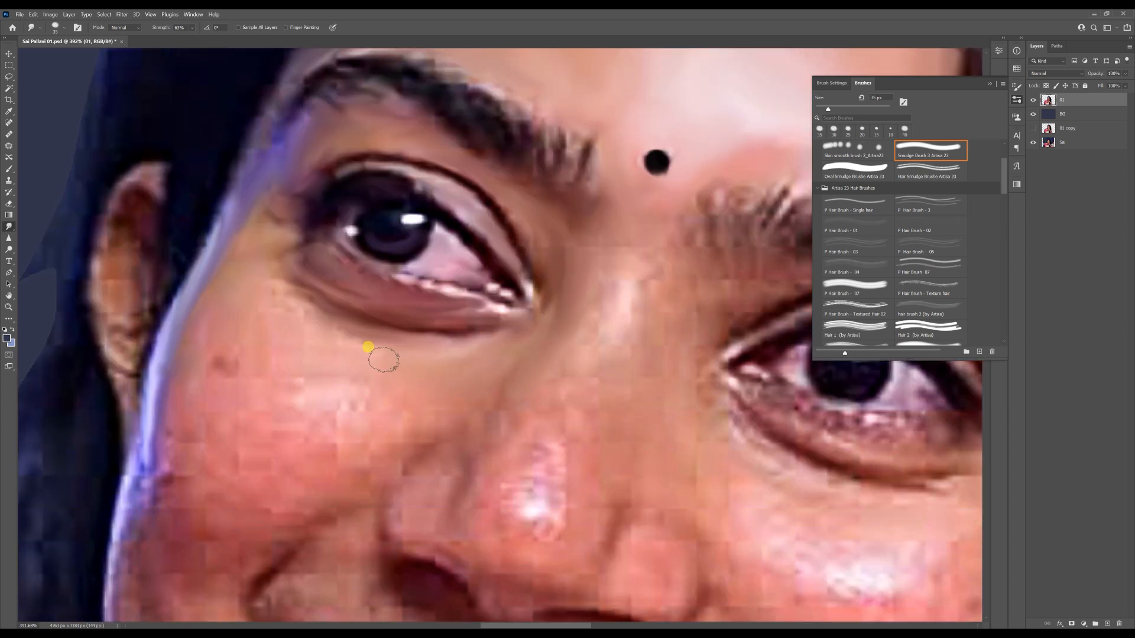
scroll(271, 295, down, 3)
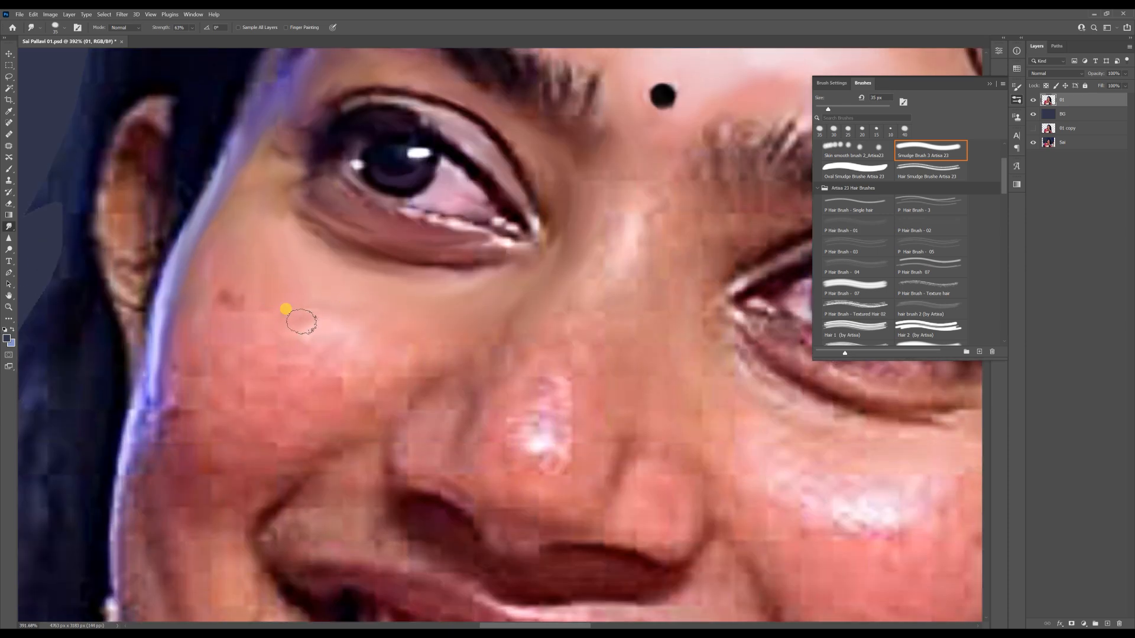
Step: Smudge the left-hand cheek into smooth skin tones and enlarge the brush to 50 px
key(bracketright)
key(bracketright)
mouse_move(270, 323)
mouse_down()
mouse_move(233, 307)
mouse_move(266, 343)
mouse_move(347, 372)
mouse_move(391, 332)
mouse_move(440, 376)
mouse_move(285, 439)
mouse_move(202, 398)
mouse_move(212, 426)
mouse_up()
key(bracketright)
key(bracketright)
key(bracketleft)
key(bracketright)
key(bracketright)
key(bracketright)
key(bracketright)
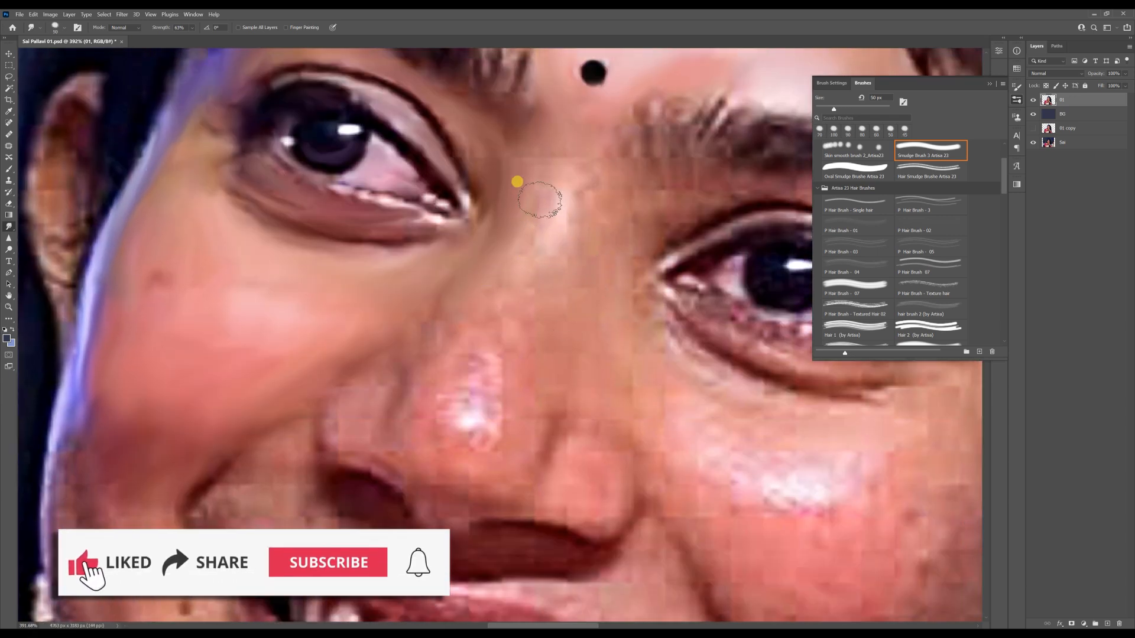
Step: Smooth the bridge and tip of the nose, blending the highlights with a smudge brush of about 45 px
mouse_move(444, 385)
mouse_down()
mouse_move(504, 399)
mouse_move(480, 434)
mouse_move(457, 417)
mouse_move(471, 398)
mouse_move(446, 438)
mouse_move(420, 417)
mouse_up()
key(bracketleft)
key(bracketleft)
key(bracketleft)
key(bracketright)
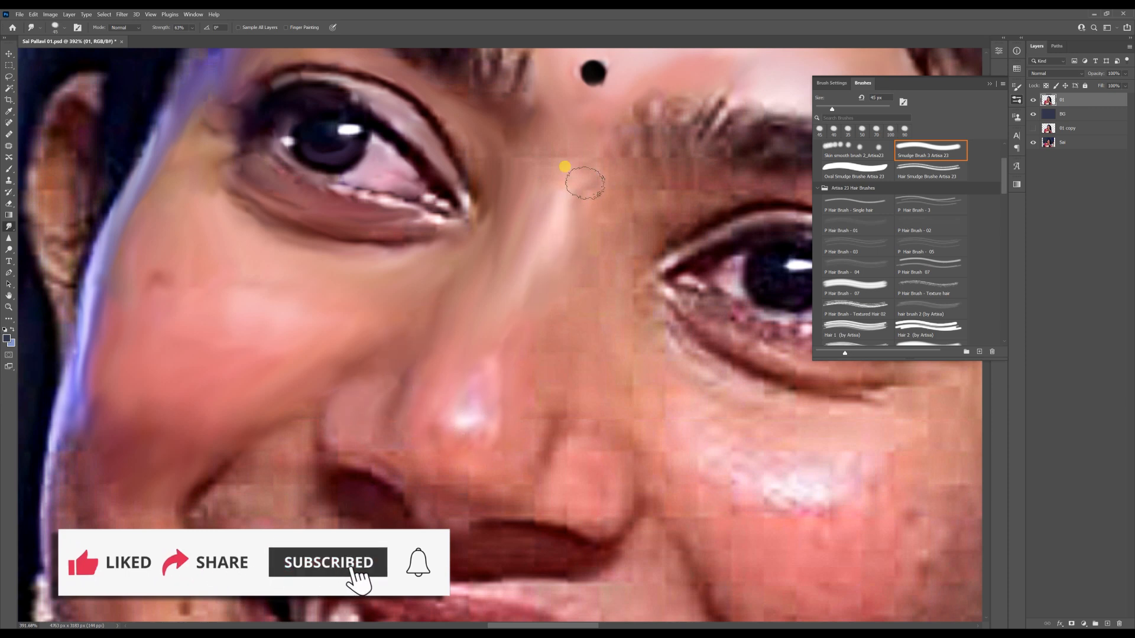
key(bracketright)
mouse_move(629, 170)
mouse_down()
mouse_move(527, 443)
mouse_move(471, 413)
mouse_move(499, 473)
mouse_move(436, 456)
mouse_move(405, 470)
mouse_move(476, 529)
mouse_up()
Step: Smudge the nostrils, the nose wings and the skin above the upper lip, starting with a 25 px brush
key(bracketleft)
key(bracketleft)
key(bracketleft)
drag(375, 491, 338, 433)
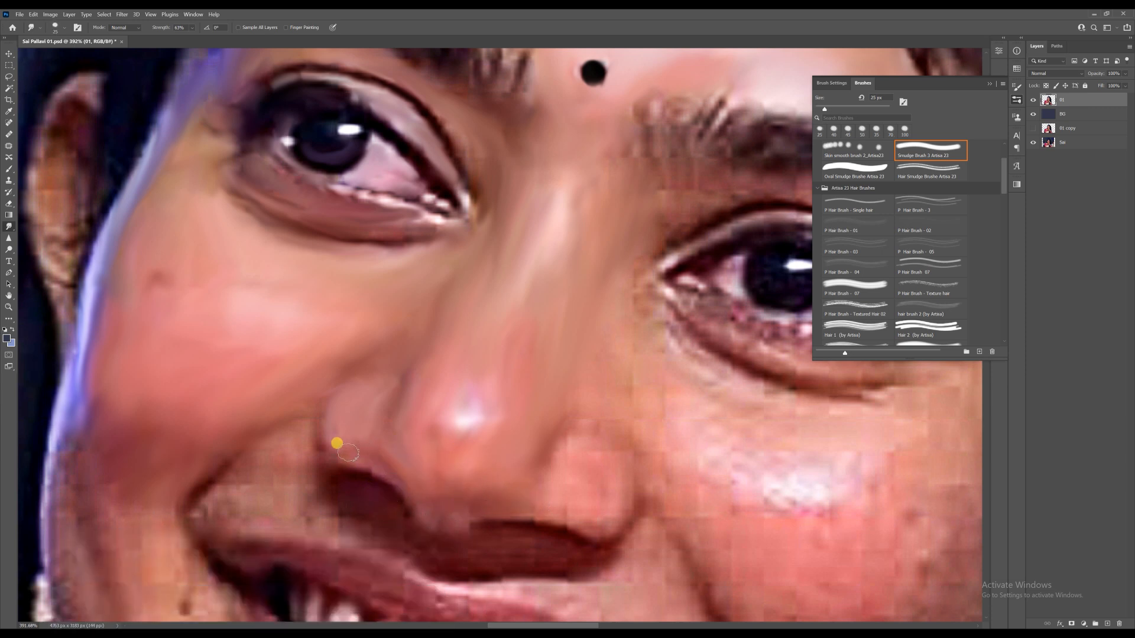
drag(612, 366, 513, 247)
drag(391, 432, 344, 398)
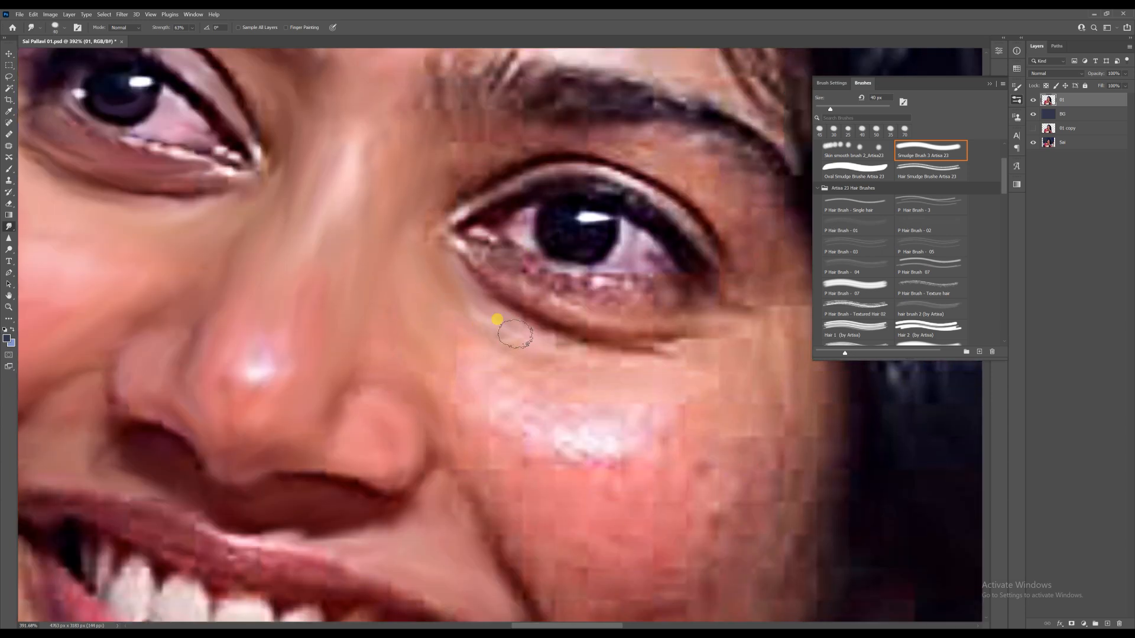
Step: Smooth the skin under the right-hand eye, and its iris and white, reducing the smudge brush from 40 to 15 px
mouse_move(672, 306)
mouse_down()
mouse_move(591, 296)
mouse_move(477, 244)
mouse_move(536, 260)
mouse_move(653, 264)
mouse_move(631, 260)
mouse_move(638, 245)
mouse_move(588, 253)
mouse_up()
key(bracketleft)
key(bracketleft)
key(bracketleft)
key(bracketleft)
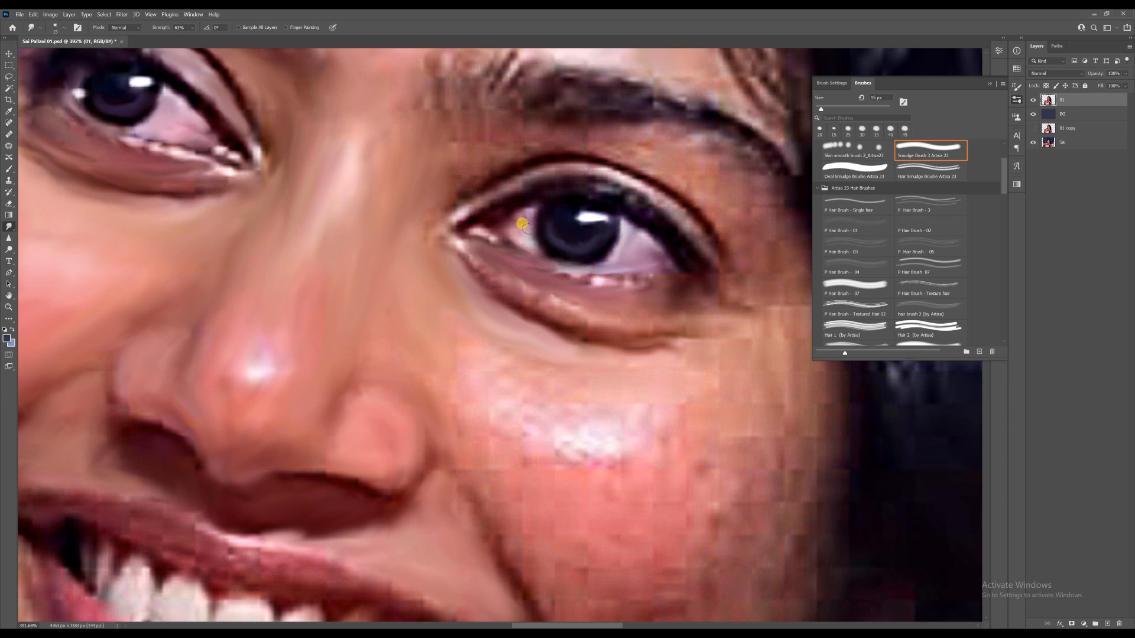
Step: Smudge the upper eyelid of the right-hand eye and the skin between it and the eyebrow with a larger brush
key(bracketright)
key(bracketright)
mouse_move(532, 186)
mouse_down()
mouse_move(513, 199)
mouse_move(479, 202)
mouse_up()
key(bracketright)
mouse_move(515, 155)
mouse_down()
mouse_move(536, 136)
mouse_move(464, 131)
mouse_move(506, 150)
mouse_move(639, 147)
mouse_move(662, 167)
mouse_move(696, 155)
mouse_move(690, 137)
mouse_move(644, 147)
mouse_up()
key(bracketright)
key(bracketright)
drag(689, 191, 603, 161)
mouse_move(671, 202)
mouse_down()
mouse_move(698, 215)
mouse_move(668, 229)
mouse_up()
key(bracketleft)
key(bracketleft)
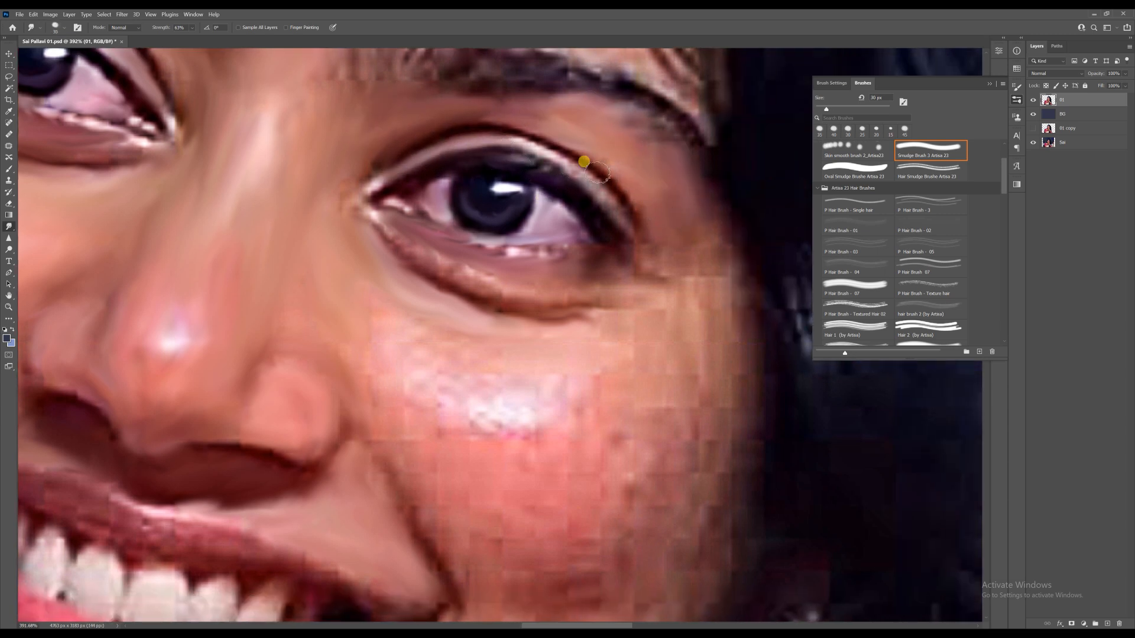
Step: Refine the upper lash line, outer corner and lower lid of the right-hand eye with a 15 to 20 px smudge brush
mouse_move(609, 205)
mouse_down()
mouse_move(559, 156)
mouse_move(581, 170)
mouse_up()
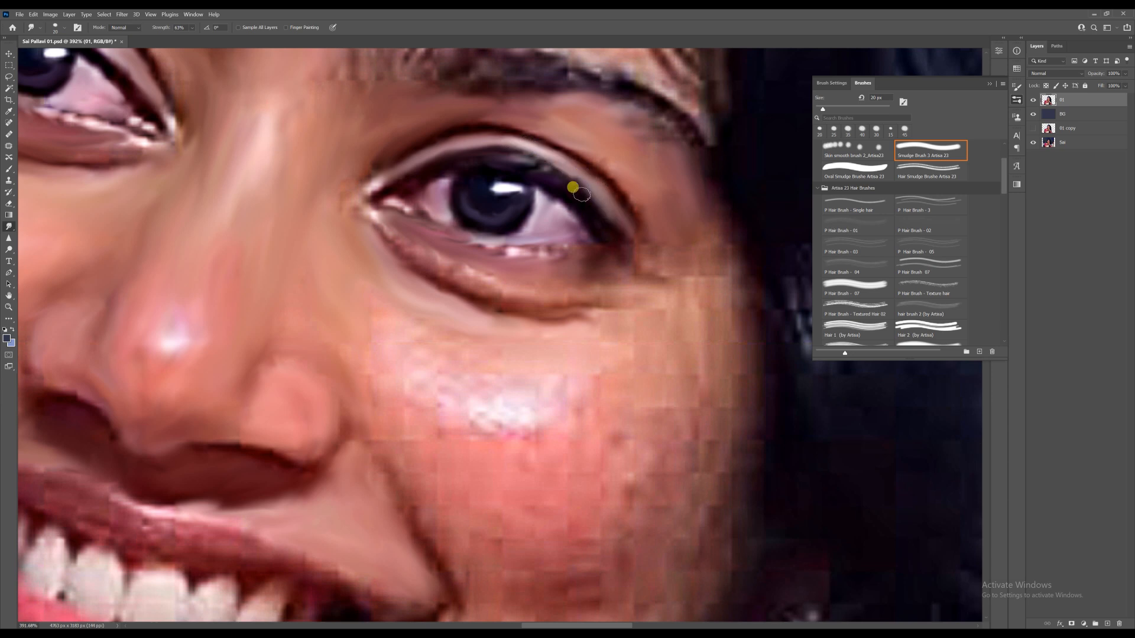
drag(629, 198, 604, 250)
key(bracketright)
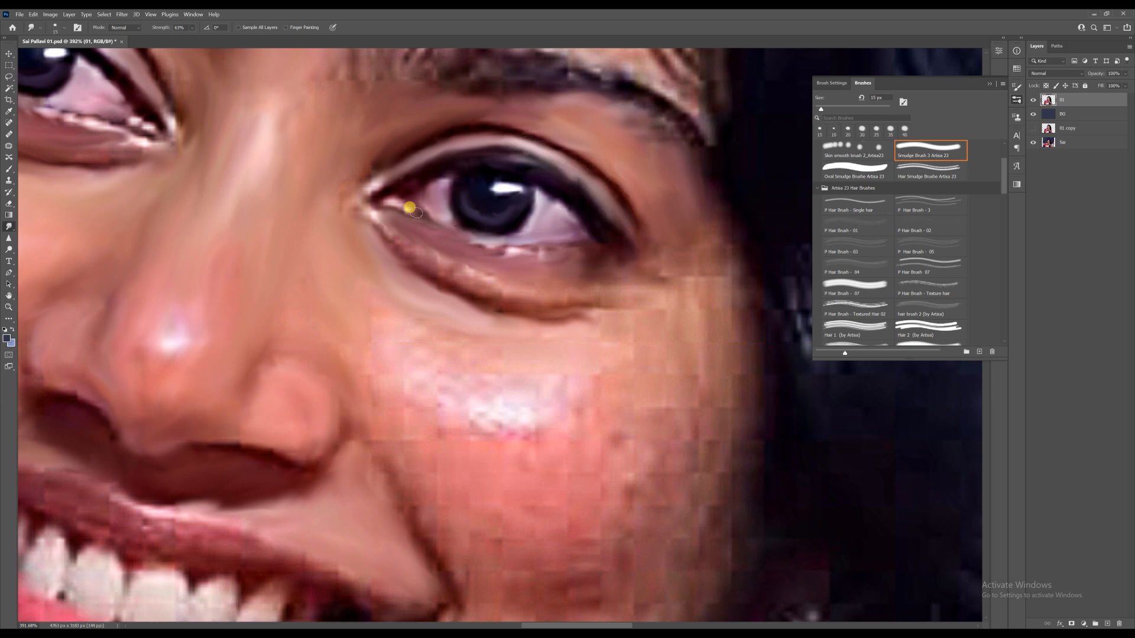
mouse_move(393, 229)
mouse_down()
mouse_move(469, 278)
mouse_move(575, 291)
mouse_move(705, 265)
mouse_move(600, 319)
mouse_move(410, 324)
mouse_move(468, 374)
mouse_move(642, 329)
mouse_up()
Step: Smooth the right-hand cheek, its highlight and the smile line with the smudge brush enlarged to about 70 px
key(bracketright)
key(bracketright)
key(bracketright)
key(bracketright)
key(bracketright)
key(bracketright)
key(bracketright)
key(space)
drag(692, 410, 659, 282)
mouse_move(697, 246)
mouse_down()
mouse_move(673, 348)
mouse_move(605, 320)
mouse_move(543, 314)
mouse_move(478, 329)
mouse_move(439, 318)
mouse_up()
key(bracketleft)
key(bracketleft)
mouse_move(337, 266)
mouse_down()
mouse_move(360, 398)
mouse_move(453, 398)
mouse_move(514, 355)
mouse_move(615, 433)
mouse_move(451, 413)
mouse_move(485, 431)
mouse_up()
scroll(517, 264, down, 3)
key(bracketright)
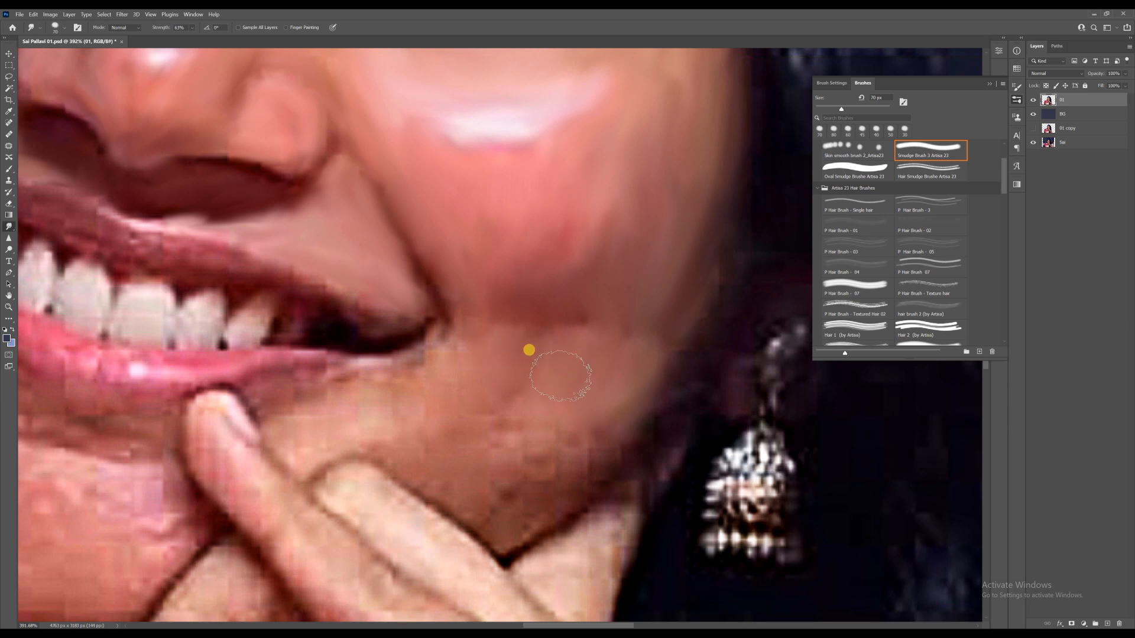
Step: Smudge the skin from the right-hand mouth corner down to the jaw and fingers, reducing the brush to 30 px
scroll(561, 378, down, 3)
key(bracketleft)
key(bracketleft)
mouse_move(479, 303)
mouse_down()
mouse_move(384, 314)
mouse_move(443, 329)
mouse_up()
key(bracketleft)
key(bracketleft)
key(bracketleft)
key(bracketleft)
drag(468, 198, 477, 226)
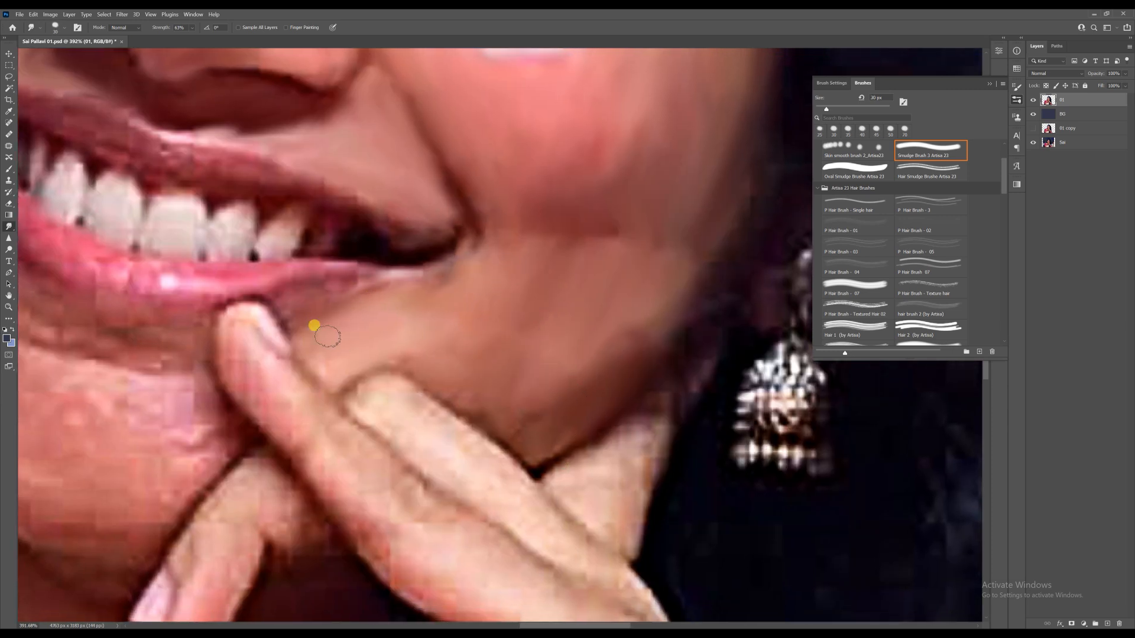
drag(474, 404, 560, 442)
mouse_move(274, 309)
mouse_down()
mouse_move(482, 388)
mouse_move(487, 401)
mouse_up()
Step: Smooth the teeth and the upper lip, starting with a 20 px smudge brush
key(bracketleft)
key(bracketleft)
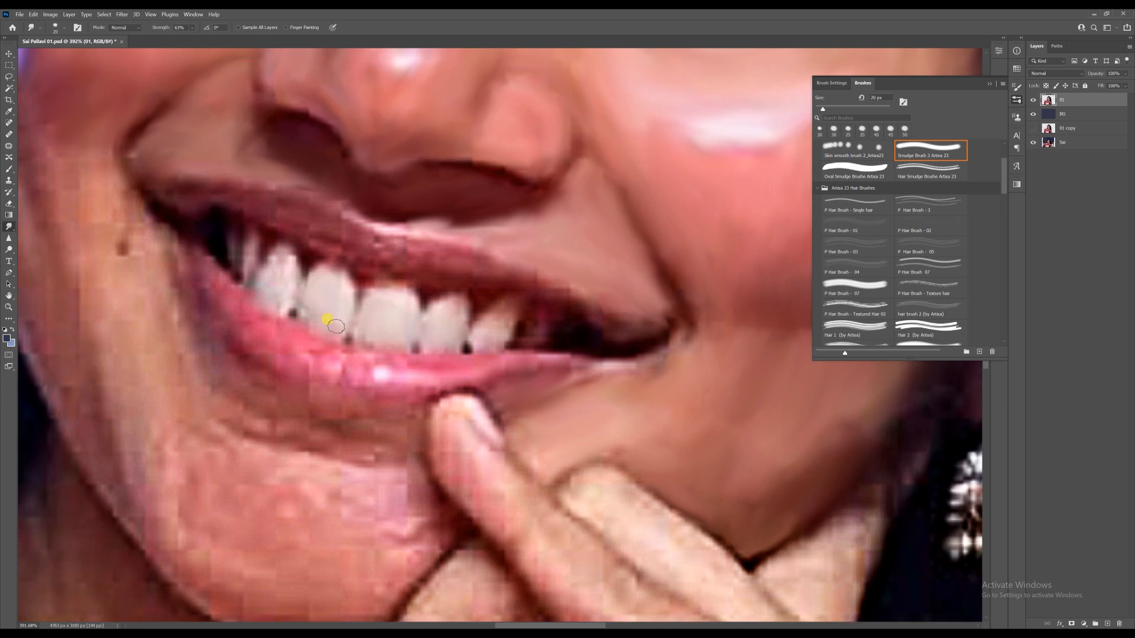
drag(260, 214, 397, 252)
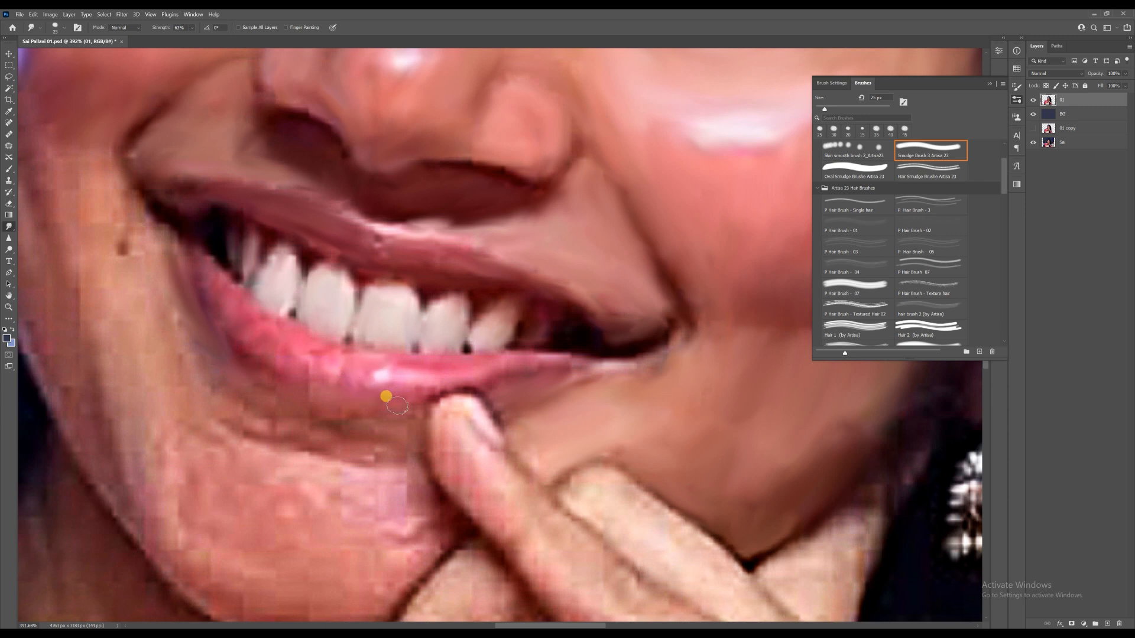
Step: Smudge the skin below the lower lip and beside the left-hand mouth corner, enlarging the brush to 40 px
mouse_move(344, 400)
mouse_down()
mouse_move(295, 408)
mouse_move(202, 366)
mouse_move(399, 455)
mouse_move(258, 427)
mouse_move(209, 376)
mouse_up()
key(bracketright)
key(bracketright)
key(bracketright)
drag(149, 291, 236, 348)
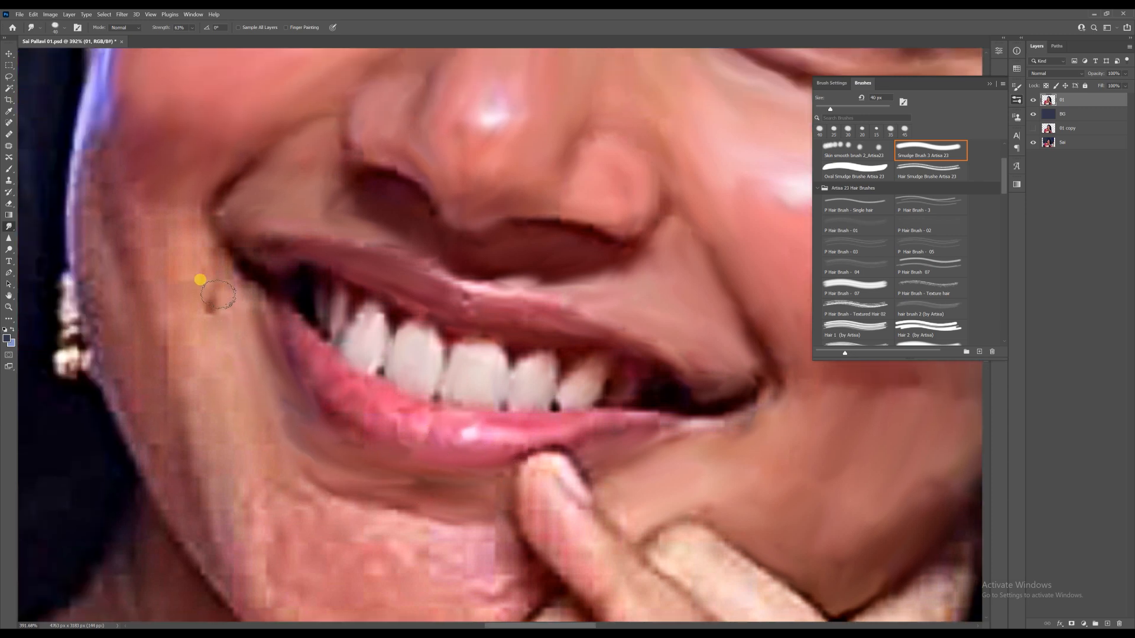
drag(136, 238, 212, 328)
Step: Smooth the left-hand jawline and the chin down to the fingers with the 40 px smudge brush
scroll(168, 428, down, 3)
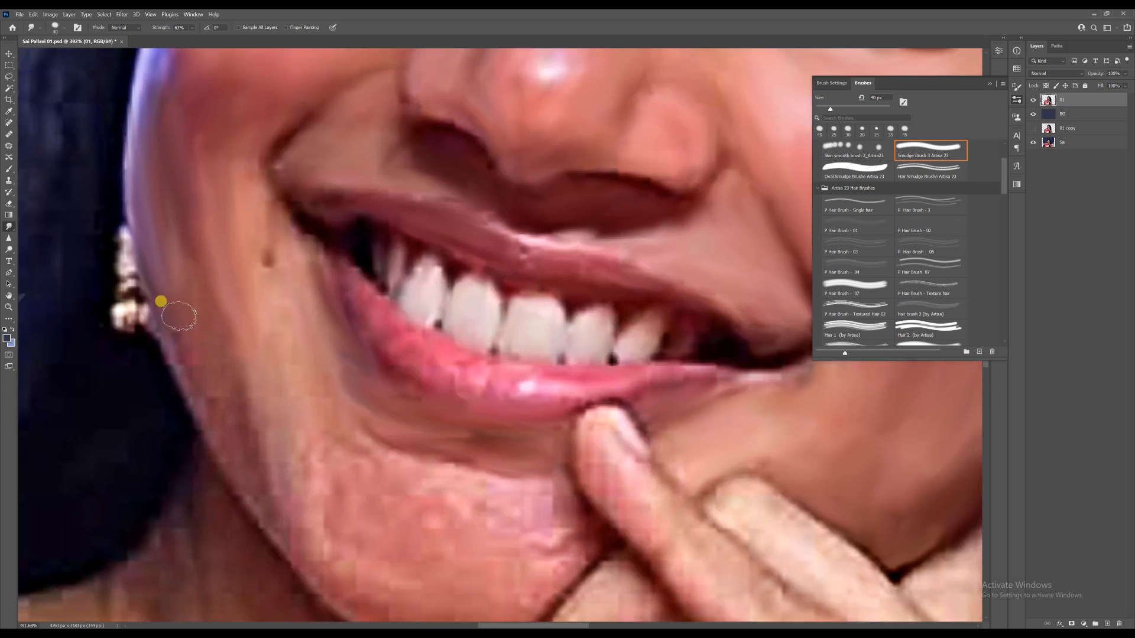
scroll(325, 453, down, 2)
scroll(324, 454, right, 1)
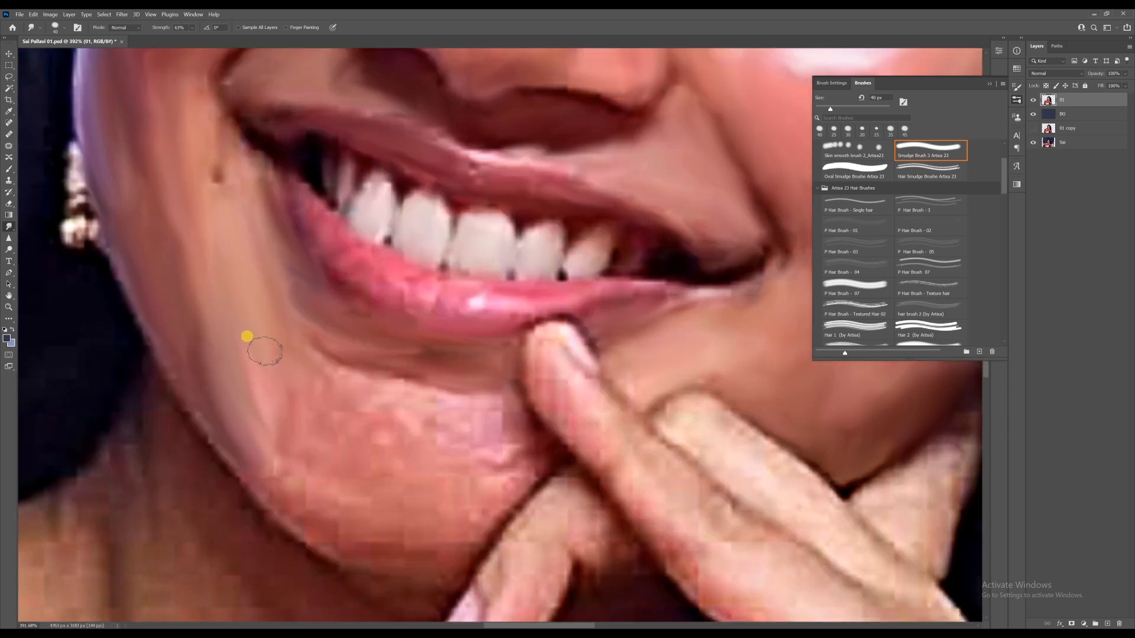
scroll(284, 388, down, 1)
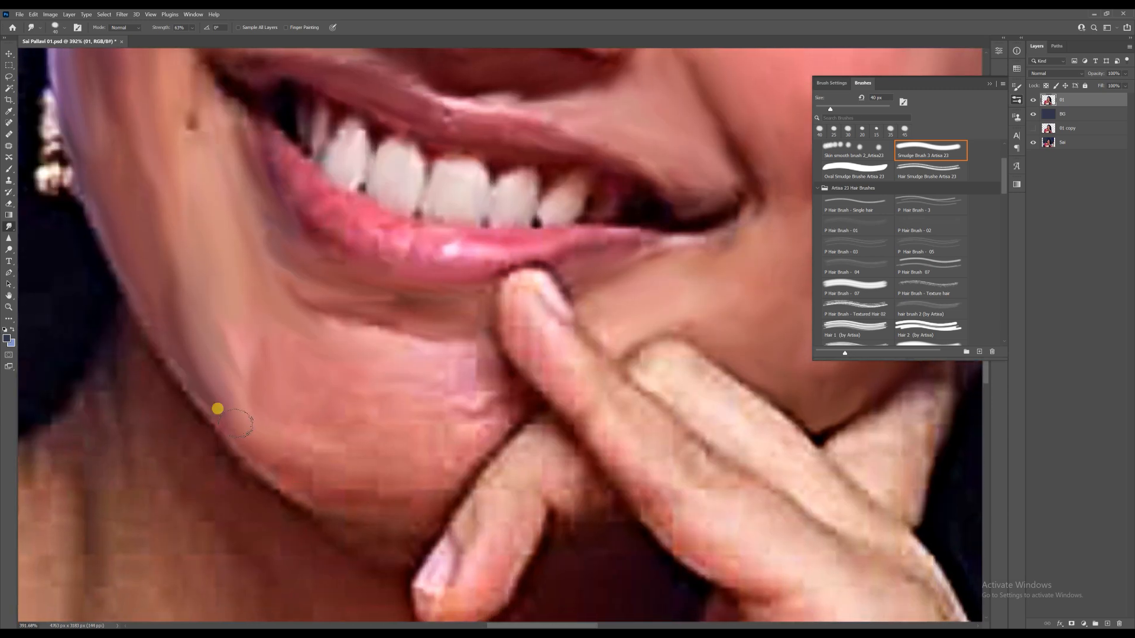
scroll(446, 400, down, 2)
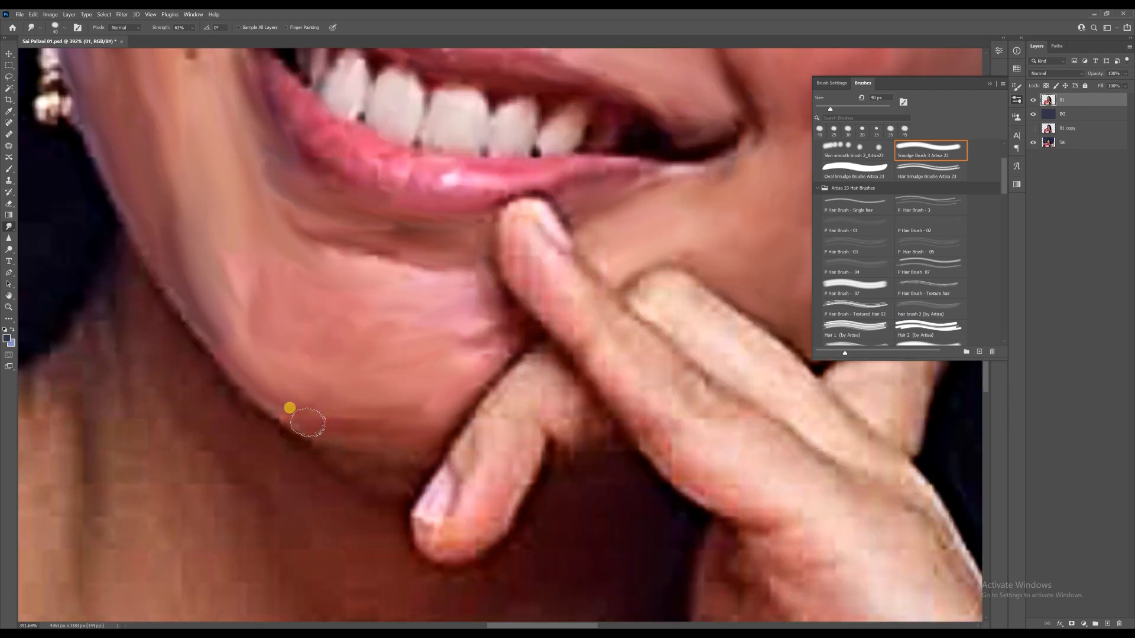
Step: Smudge the inner and outer areas of the left-hand ear with a 20 to 25 px brush
scroll(440, 294, down, 5)
scroll(371, 241, up, 4)
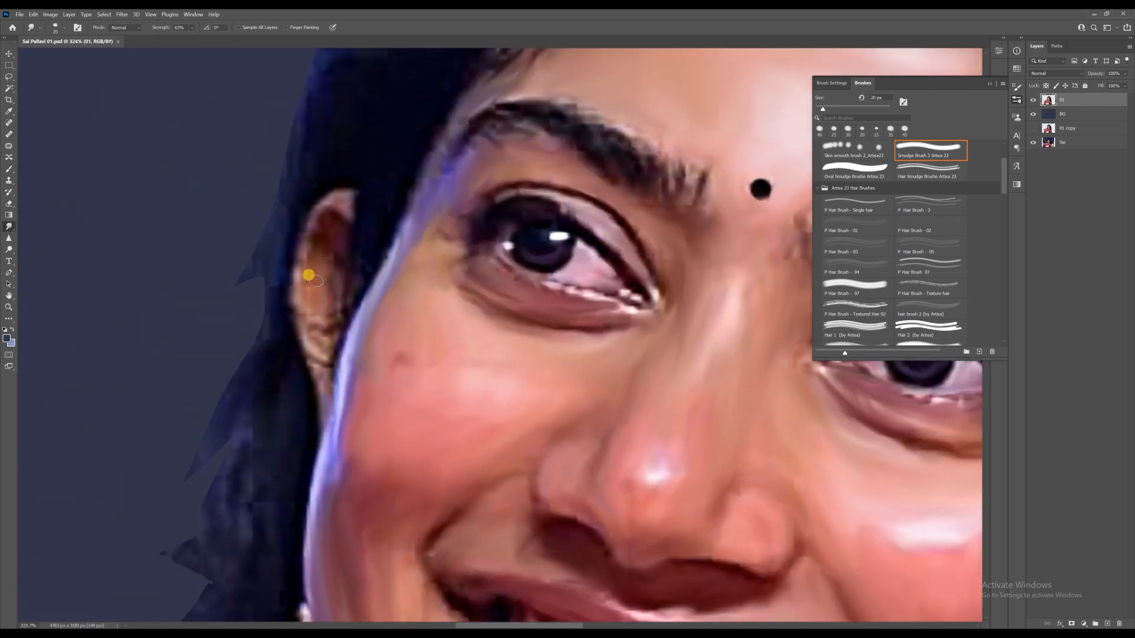
key(bracketright)
drag(309, 275, 311, 327)
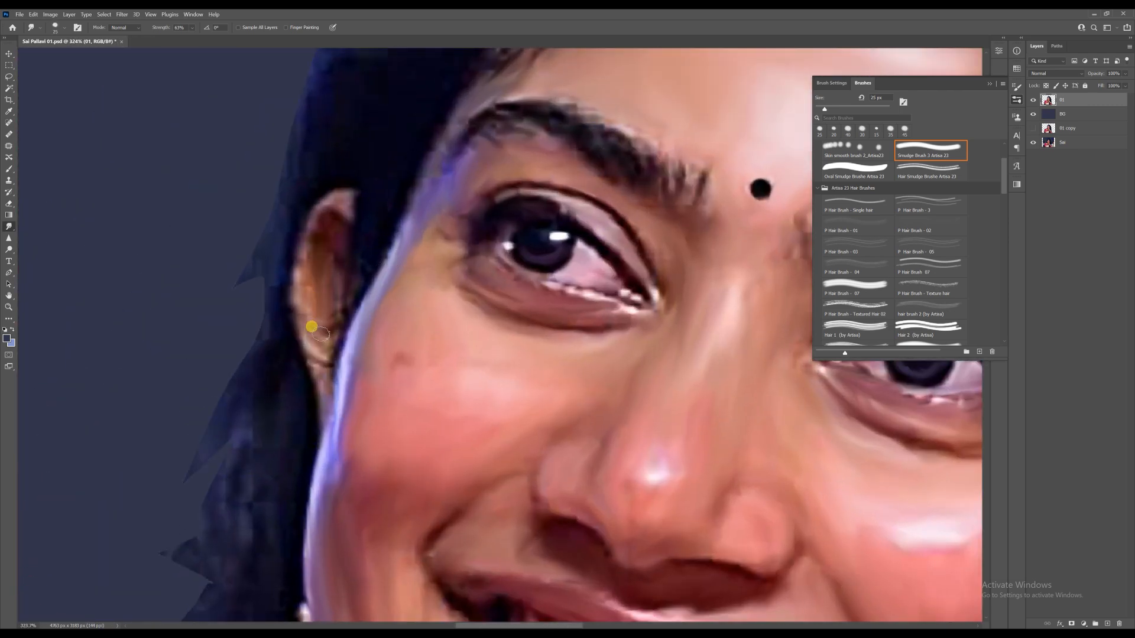
mouse_move(318, 390)
mouse_down()
mouse_move(300, 272)
mouse_move(340, 198)
mouse_move(327, 301)
mouse_up()
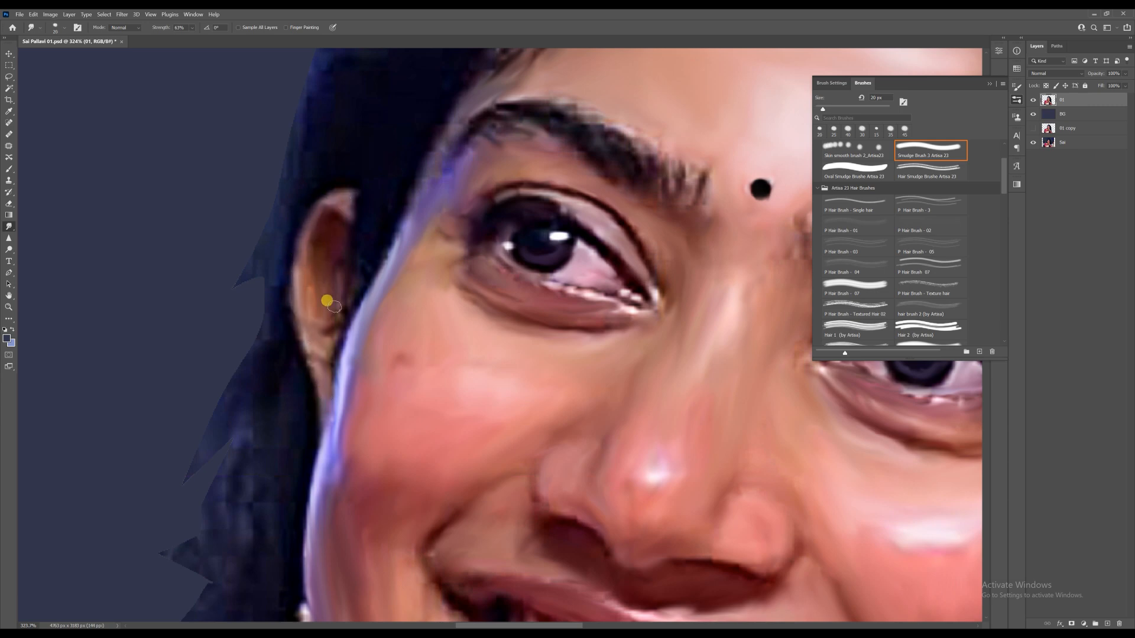
Step: Smudge the back of the hand and the palm below the fingers, enlarging the smudge brush from 30 px
scroll(297, 360, down, 5)
scroll(478, 274, up, 4)
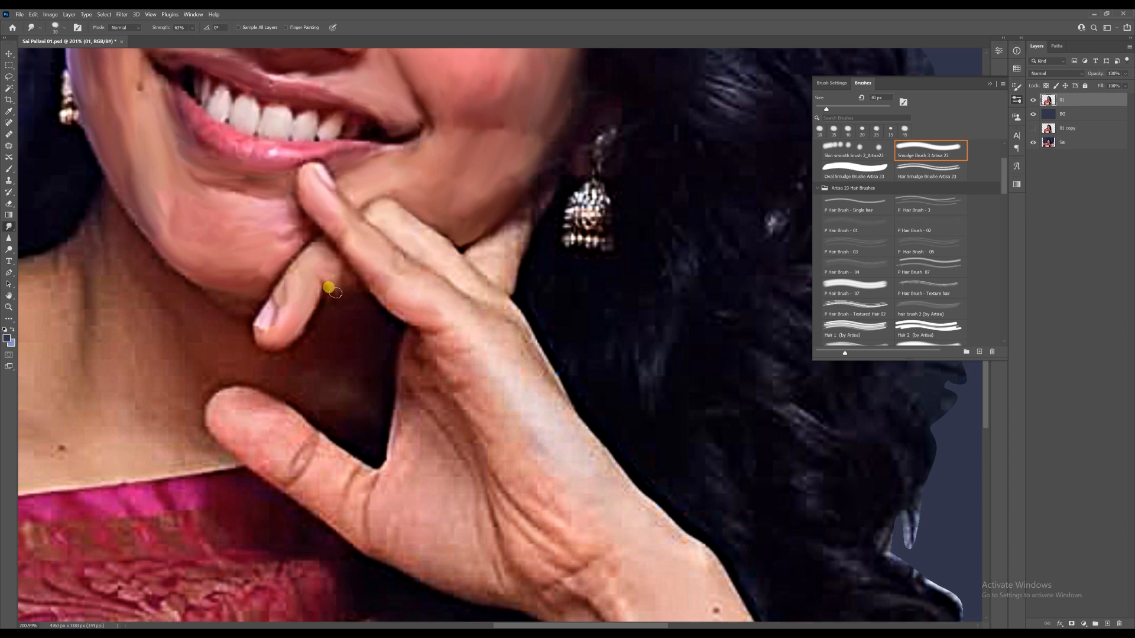
key(])
mouse_move(482, 384)
mouse_down()
mouse_move(523, 429)
mouse_move(485, 353)
mouse_move(542, 394)
mouse_up()
drag(565, 436, 514, 364)
key(])
mouse_move(479, 343)
mouse_down()
mouse_move(470, 328)
mouse_move(482, 387)
mouse_move(530, 385)
mouse_move(554, 408)
mouse_up()
drag(492, 309, 516, 337)
drag(538, 452, 535, 387)
Step: Smudge the thumb and the creases of the lower palm with a 45 to 50 px brush
key([)
key([)
key([)
mouse_move(375, 315)
mouse_down()
mouse_move(370, 333)
mouse_move(354, 292)
mouse_move(381, 241)
mouse_move(429, 331)
mouse_move(418, 375)
mouse_move(363, 385)
mouse_move(453, 444)
mouse_move(334, 408)
mouse_move(290, 375)
mouse_up()
key([)
key(])
key(])
key(])
key(bracketleft)
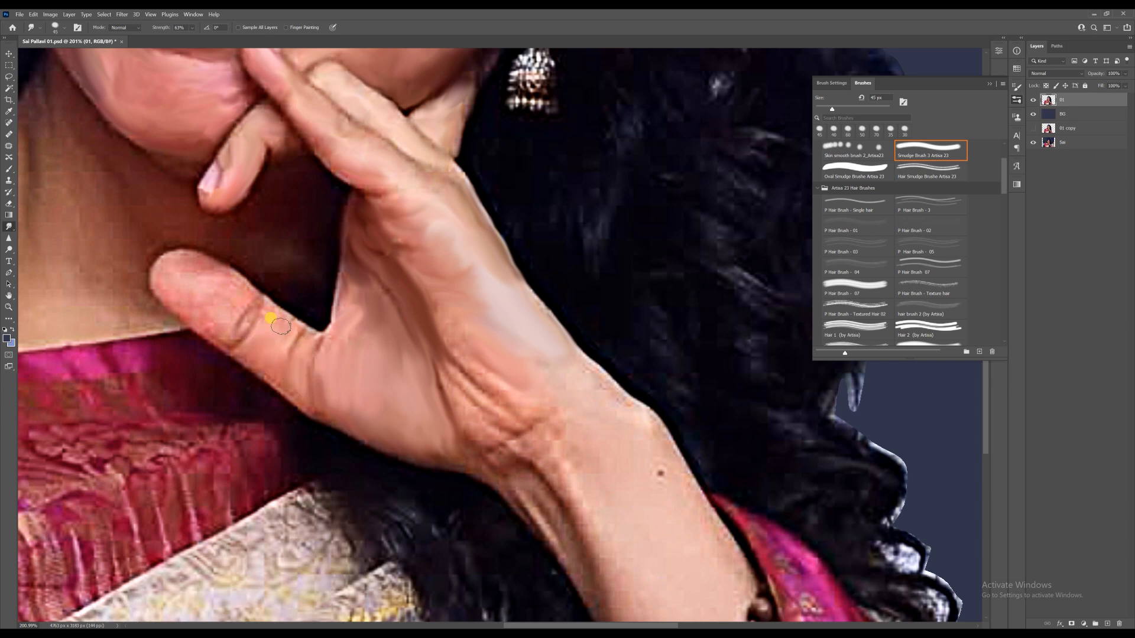
mouse_move(204, 299)
mouse_down()
mouse_move(192, 276)
mouse_move(240, 287)
mouse_up()
key(bracketleft)
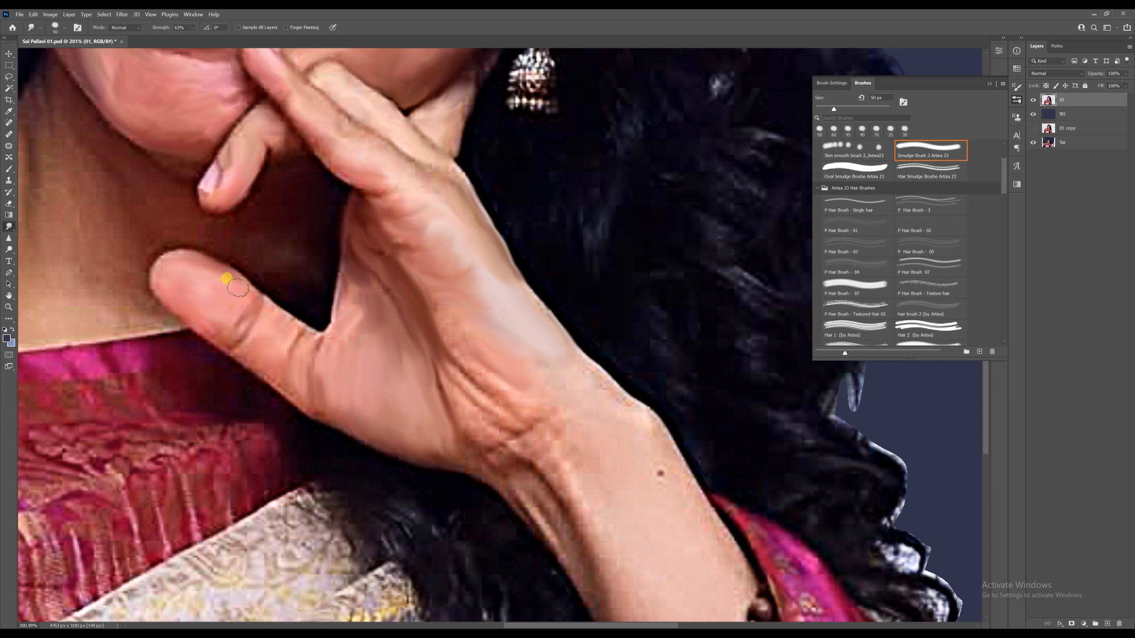
key(bracketright)
mouse_move(453, 379)
mouse_down()
mouse_move(446, 317)
mouse_move(491, 431)
mouse_up()
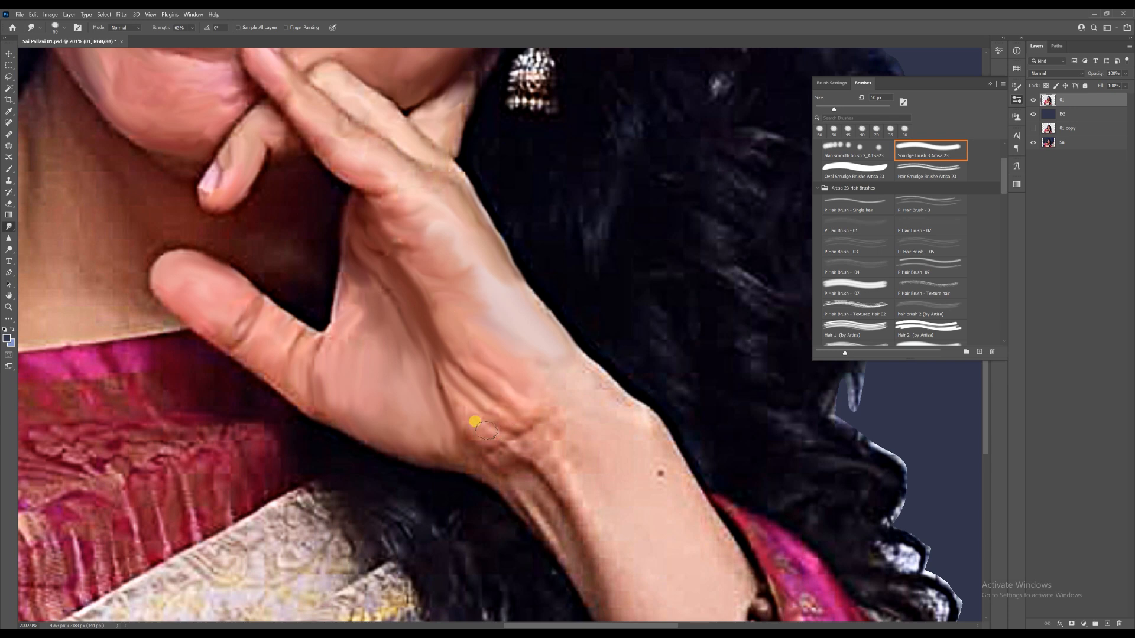
Step: Smooth the wrist below the palm and its outer edge, using a larger brush than 50 px at first
key(bracketright)
key(bracketright)
key(bracketright)
key(bracketright)
drag(583, 378, 621, 403)
drag(583, 443, 597, 470)
key(bracketleft)
key(bracketleft)
drag(536, 452, 566, 542)
key(bracketright)
drag(564, 467, 592, 502)
Step: Smudge the forearm skin and tendon folds from the wrist down towards the bead bracelet
drag(585, 419, 473, 302)
mouse_move(536, 334)
mouse_down()
mouse_move(565, 374)
mouse_move(572, 483)
mouse_up()
drag(493, 408, 531, 520)
drag(486, 431, 525, 527)
mouse_move(529, 418)
mouse_down()
mouse_move(497, 423)
mouse_move(471, 397)
mouse_move(501, 488)
mouse_move(481, 473)
mouse_up()
mouse_move(546, 338)
mouse_down()
mouse_move(596, 513)
mouse_move(520, 511)
mouse_move(518, 521)
mouse_move(529, 518)
mouse_move(545, 547)
mouse_move(560, 533)
mouse_up()
Step: Smooth the inner edge of the wrist at the base of the palm with a 40 px brush
key(bracketleft)
key(bracketleft)
key(bracketleft)
key(bracketleft)
drag(378, 354, 435, 419)
key(bracketleft)
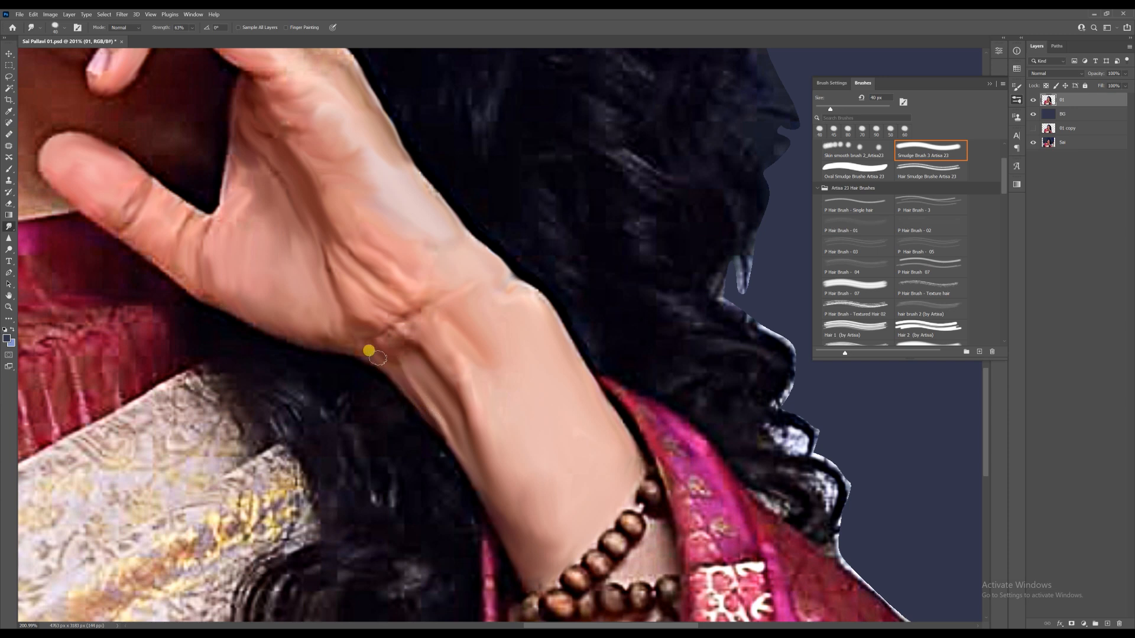
Step: Smudge the skin showing between the bracelet's bead strands with a 30 to 45 px brush
drag(643, 556, 541, 381)
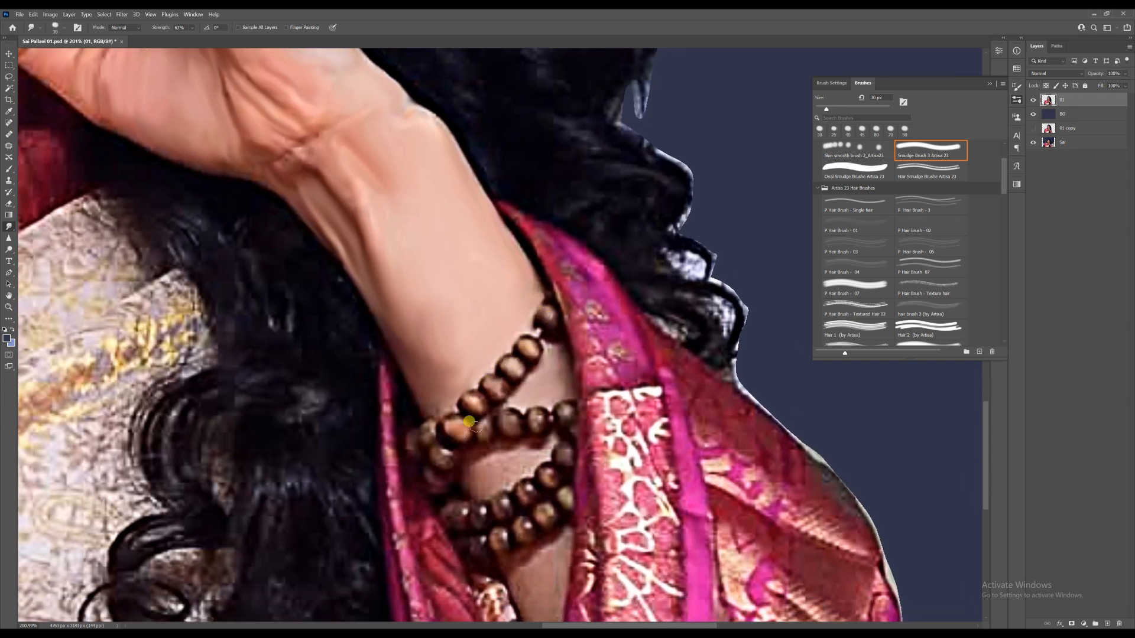
key(bracketright)
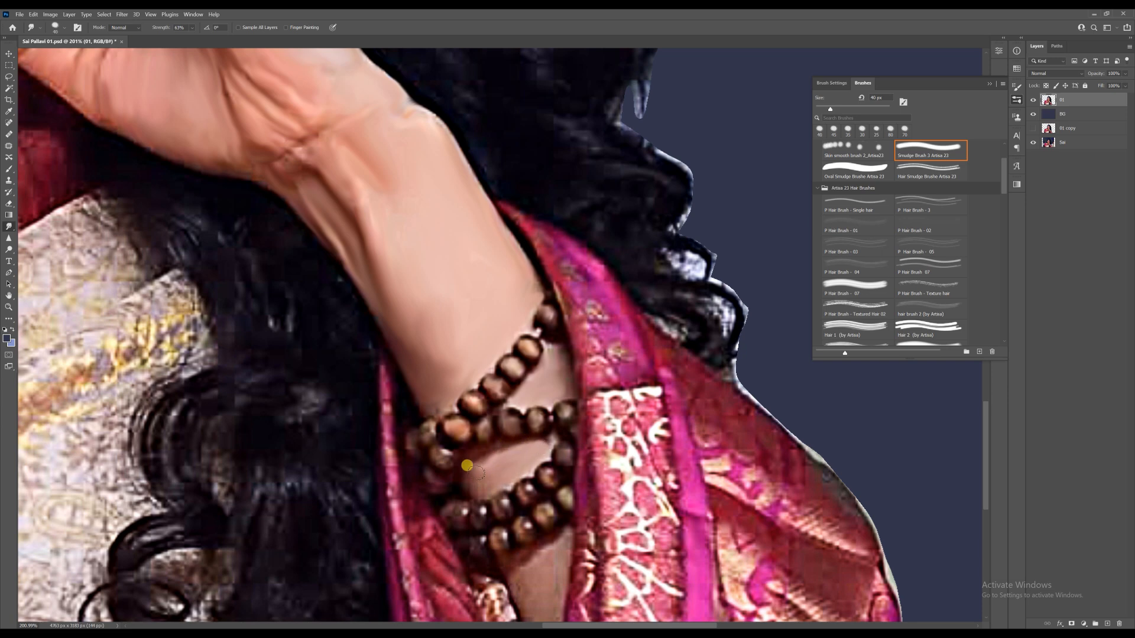
key(bracketright)
key(bracketright)
key(bracketright)
Step: Smudge the neck and upper chest skin, adjusting the brush size to the area
scroll(495, 457, down, 5)
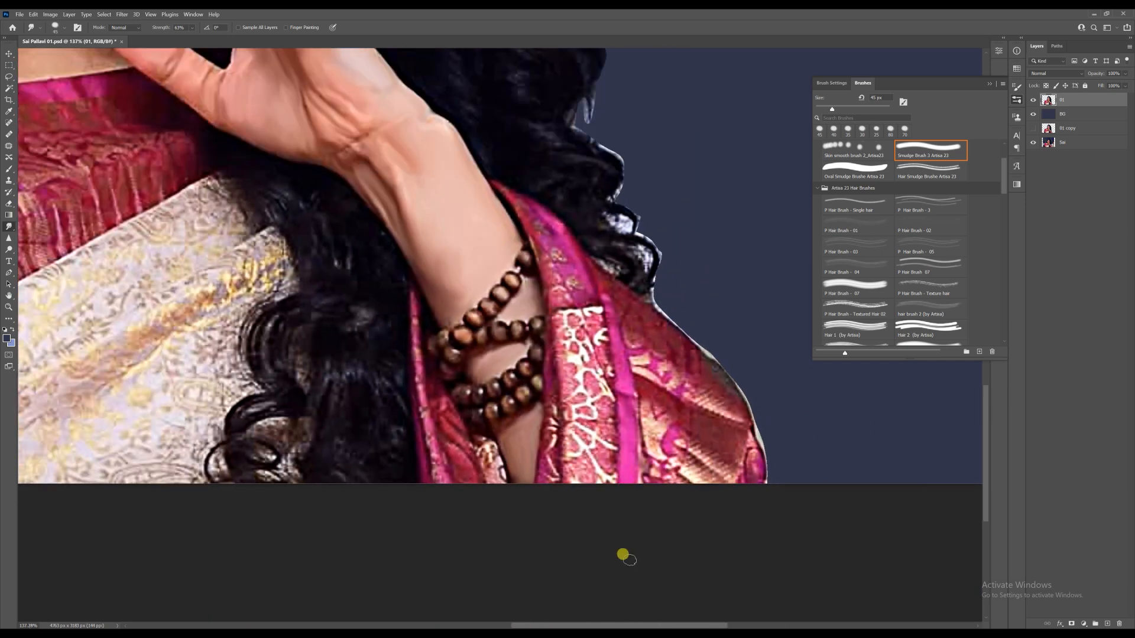
scroll(283, 292, up, 4)
mouse_move(305, 339)
mouse_down()
mouse_move(274, 246)
mouse_move(291, 198)
mouse_move(254, 177)
mouse_move(269, 201)
mouse_move(237, 254)
mouse_up()
key(])
key(])
key(])
key(])
key([)
mouse_move(174, 195)
mouse_down()
mouse_move(172, 246)
mouse_move(189, 240)
mouse_move(147, 276)
mouse_move(210, 286)
mouse_move(172, 342)
mouse_move(196, 404)
mouse_move(307, 373)
mouse_move(252, 337)
mouse_move(267, 274)
mouse_move(298, 278)
mouse_up()
key(bracketleft)
key(bracketleft)
key(bracketleft)
key(bracketleft)
key(bracketright)
key(bracketright)
key(bracketright)
key(bracketleft)
key(bracketleft)
Step: Smudge the folds of the magenta upper sleeve of the blouse into smooth painted strokes
mouse_move(309, 255)
mouse_down()
mouse_move(335, 223)
mouse_move(266, 170)
mouse_up()
key(bracketright)
key(bracketright)
key(bracketleft)
key(bracketleft)
mouse_move(467, 223)
mouse_down()
mouse_move(426, 223)
mouse_move(430, 196)
mouse_move(377, 198)
mouse_move(449, 269)
mouse_move(373, 258)
mouse_up()
key(bracketleft)
key(bracketright)
Step: Smudge the gold bands and the patterned lower sleeve down to the bare arm
mouse_move(538, 320)
mouse_down()
mouse_move(432, 321)
mouse_move(374, 343)
mouse_move(370, 369)
mouse_move(410, 346)
mouse_move(583, 337)
mouse_move(440, 384)
mouse_move(424, 370)
mouse_move(338, 397)
mouse_move(403, 438)
mouse_move(552, 360)
mouse_up()
key(bracketright)
key(bracketleft)
key(bracketleft)
key(bracketright)
mouse_move(327, 472)
mouse_down()
mouse_move(342, 524)
mouse_move(298, 487)
mouse_move(272, 433)
mouse_move(319, 443)
mouse_move(322, 508)
mouse_up()
key(bracketright)
mouse_move(248, 452)
mouse_down()
mouse_move(260, 508)
mouse_move(214, 501)
mouse_move(220, 522)
mouse_move(178, 519)
mouse_move(196, 532)
mouse_up()
mouse_move(136, 477)
mouse_down()
mouse_move(142, 401)
mouse_move(177, 451)
mouse_move(248, 470)
mouse_move(329, 455)
mouse_move(121, 428)
mouse_move(114, 367)
mouse_move(113, 459)
mouse_move(89, 463)
mouse_move(154, 456)
mouse_up()
Step: Smudge the blouse front and the cream drape with a brush up to 175 px, and save the document
mouse_move(611, 312)
mouse_down()
mouse_move(408, 437)
mouse_move(563, 338)
mouse_move(628, 323)
mouse_move(402, 451)
mouse_move(381, 448)
mouse_move(386, 375)
mouse_move(516, 290)
mouse_move(432, 311)
mouse_move(430, 285)
mouse_move(499, 243)
mouse_move(533, 313)
mouse_move(490, 343)
mouse_move(552, 295)
mouse_move(373, 410)
mouse_move(400, 368)
mouse_move(358, 359)
mouse_up()
key(bracketleft)
key(bracketleft)
key(bracketleft)
key(bracketright)
key(bracketright)
key(bracketright)
mouse_move(419, 414)
mouse_down()
mouse_move(608, 302)
mouse_move(555, 310)
mouse_move(449, 413)
mouse_move(590, 362)
mouse_move(321, 434)
mouse_move(263, 439)
mouse_up()
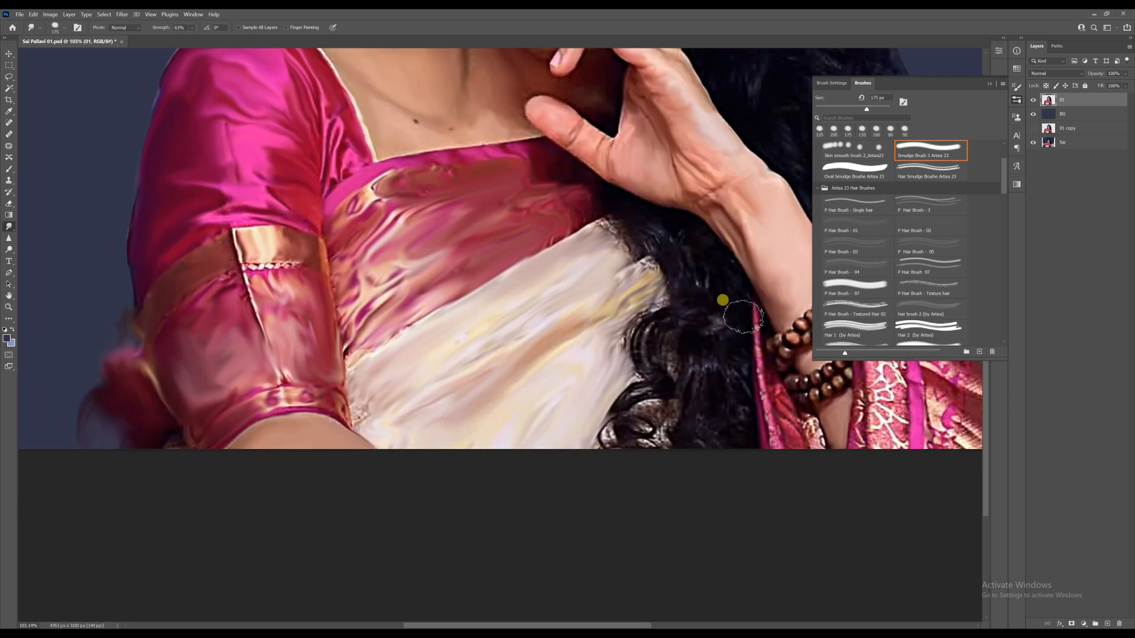
scroll(331, 402, down, 7)
key(bracketright)
key(bracketright)
key(ctrl+s)
Step: Smudge the pink and gold saree fabric around the braceleted wrist with an 80 px brush
scroll(655, 395, up, 5)
key(bracketleft)
key(bracketleft)
key(bracketleft)
key(bracketleft)
key(bracketleft)
drag(465, 331, 489, 432)
drag(468, 358, 494, 445)
mouse_move(486, 406)
mouse_down()
mouse_move(504, 442)
mouse_move(543, 384)
mouse_move(544, 456)
mouse_move(570, 354)
mouse_move(552, 299)
mouse_move(609, 408)
mouse_move(626, 360)
mouse_move(650, 379)
mouse_move(629, 434)
mouse_move(614, 413)
mouse_move(644, 399)
mouse_move(539, 440)
mouse_up()
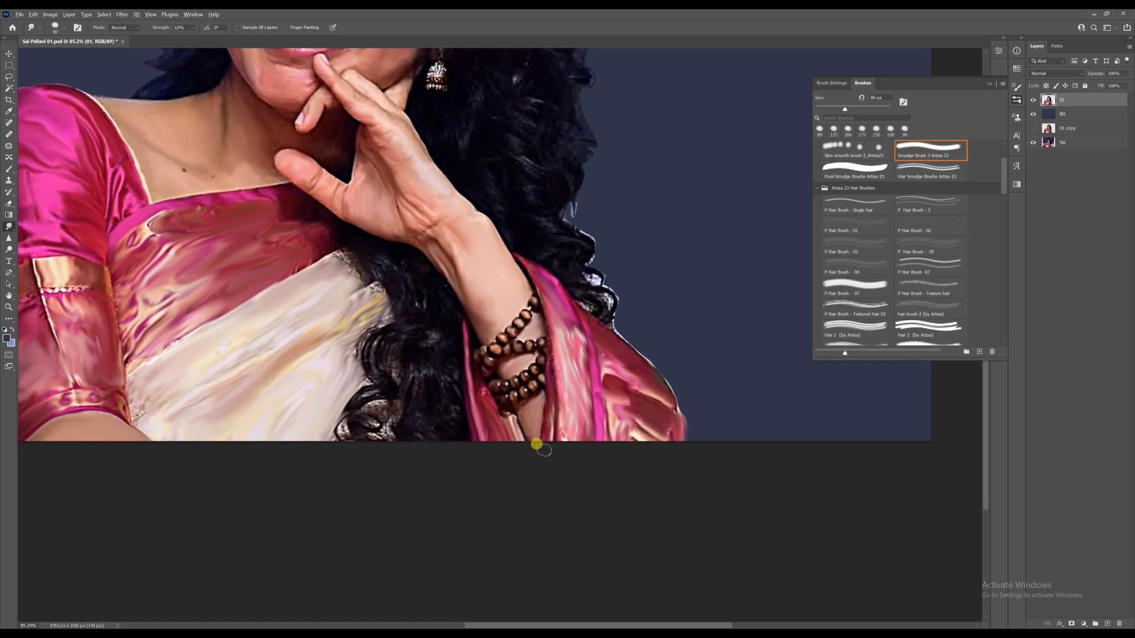
Step: Choose the Hair Smudge Brushe Artea 23 preset at 25 px and smudge the hairline above the forehead
scroll(529, 452, down, 3)
scroll(466, 172, up, 5)
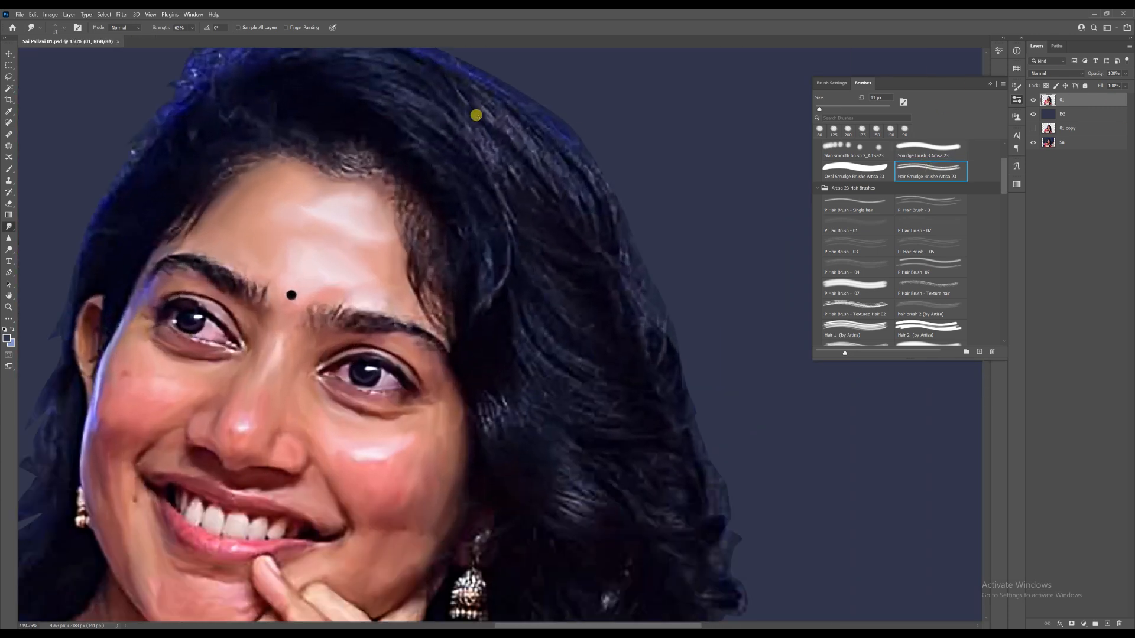
scroll(294, 97, down, 1)
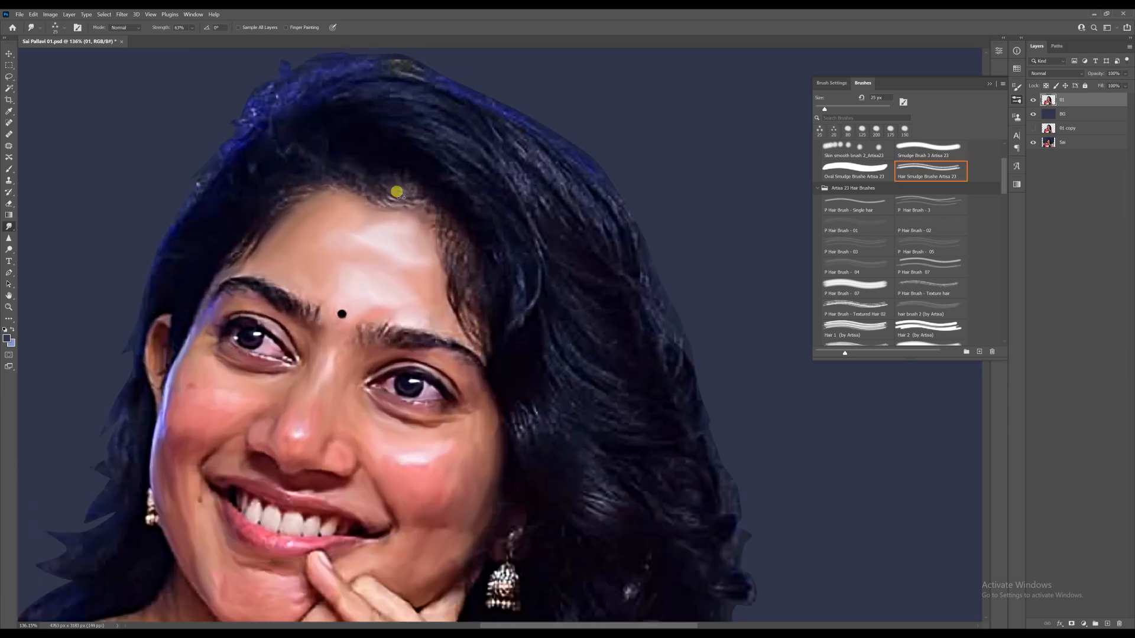
drag(354, 176, 401, 192)
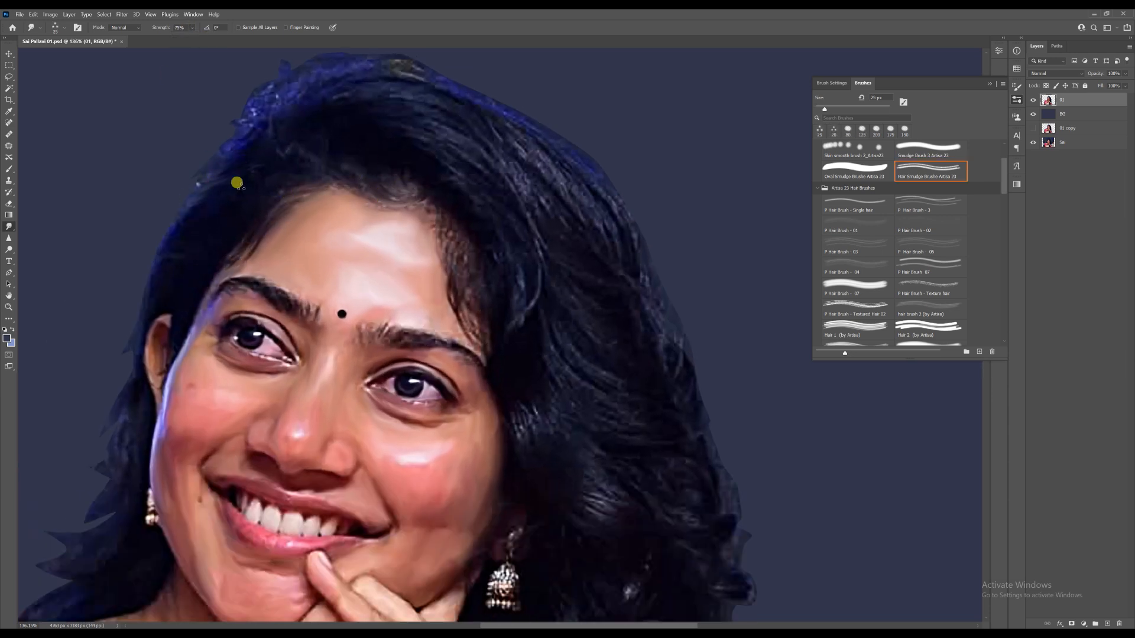
Step: Raise the smudge strength to 87% and pull the left-hand hair outline into soft strands down to the shoulder
drag(202, 39, 208, 39)
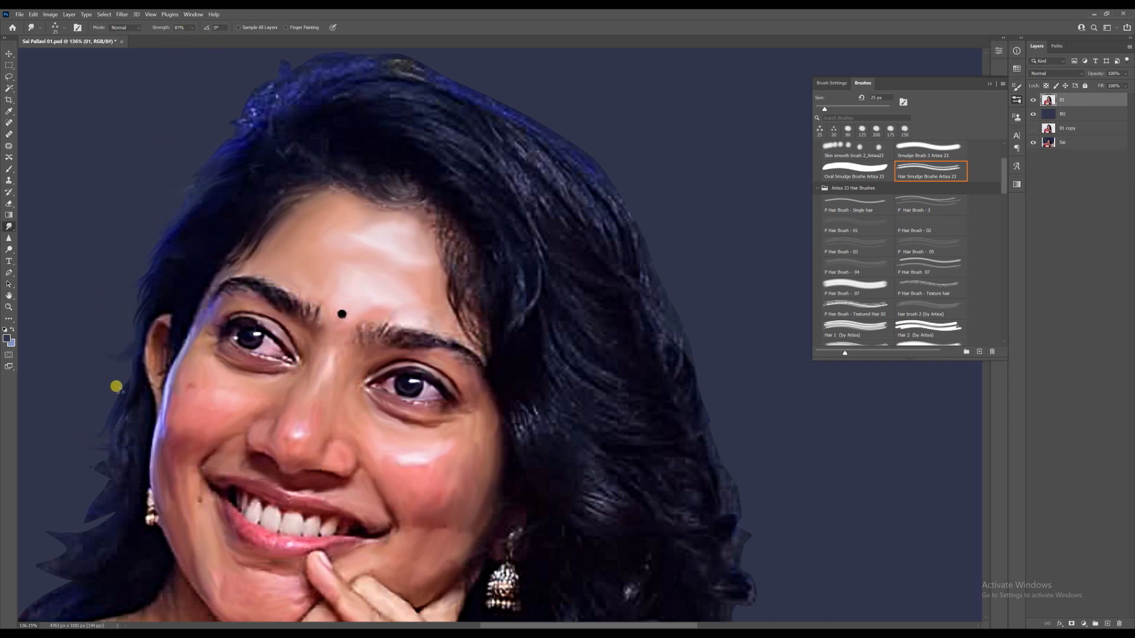
drag(118, 371, 171, 245)
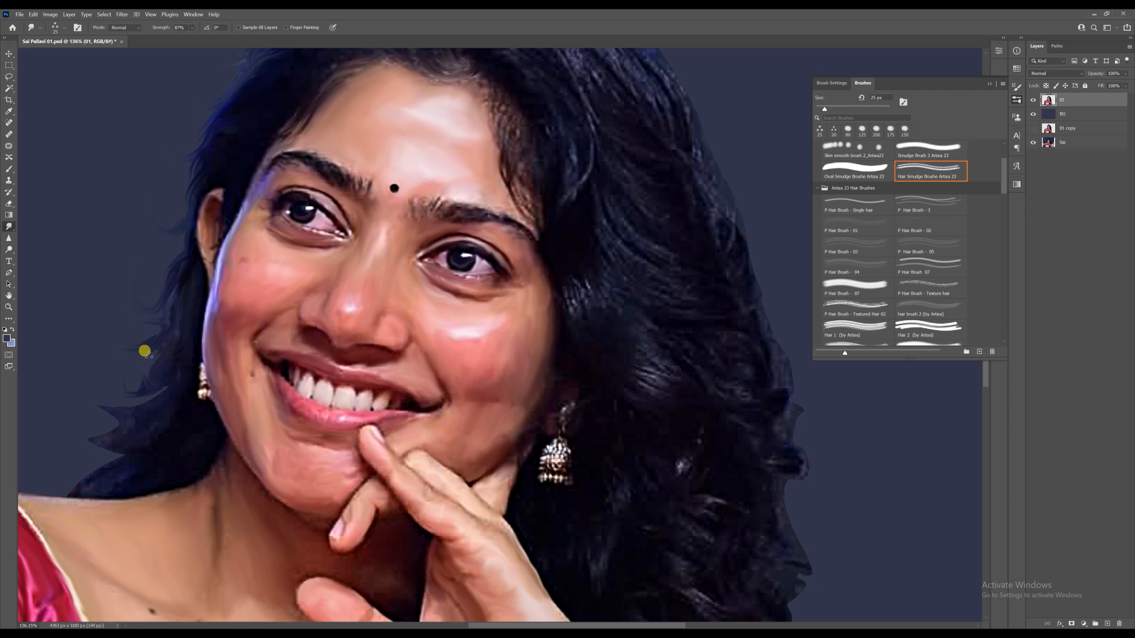
drag(158, 380, 94, 438)
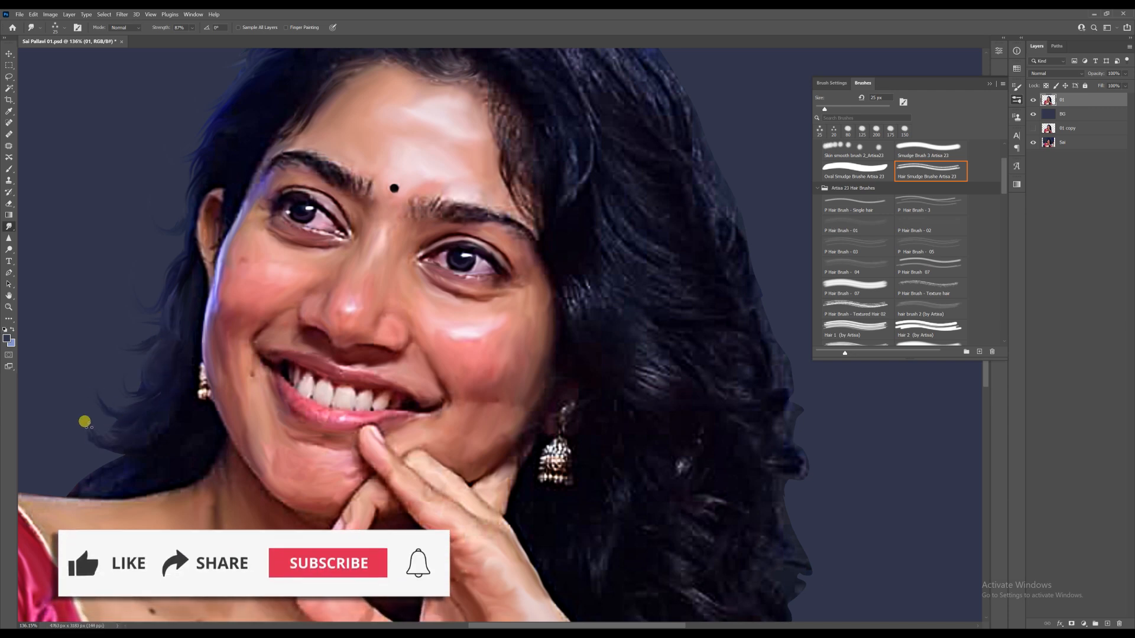
mouse_move(162, 413)
mouse_down()
mouse_move(113, 463)
mouse_move(68, 465)
mouse_move(70, 490)
mouse_up()
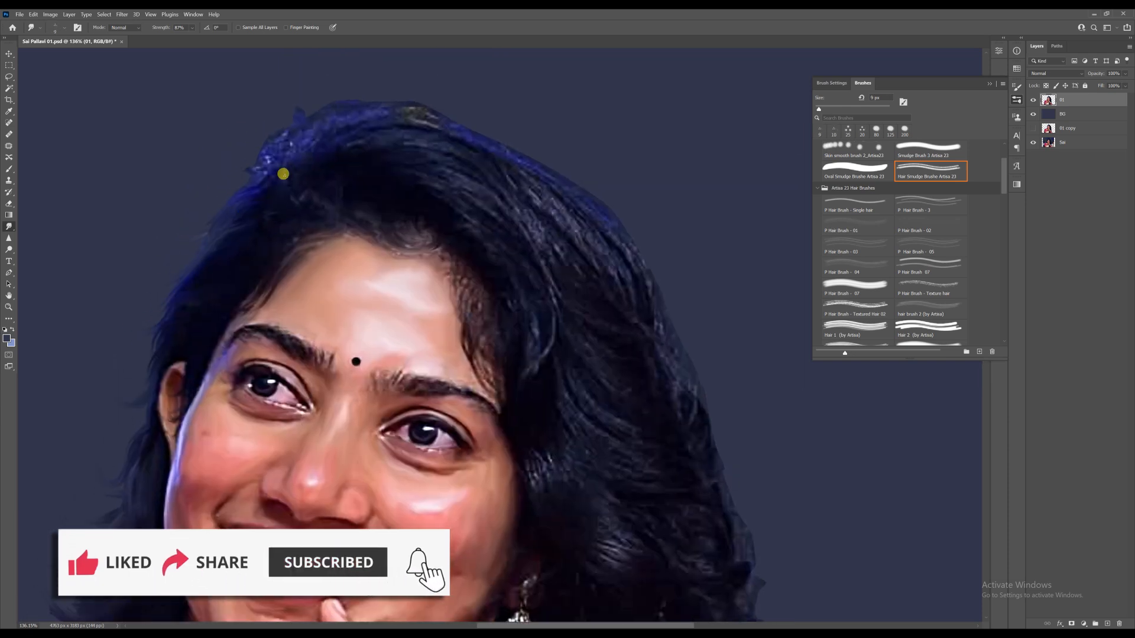
Step: Smudge the blue-lit hair edge at the crown into outward strands, enlarging the brush to 35 px
key(bracketright)
key(bracketright)
key(bracketright)
key(bracketright)
mouse_move(263, 162)
mouse_down()
mouse_move(231, 176)
mouse_move(231, 160)
mouse_move(322, 122)
mouse_up()
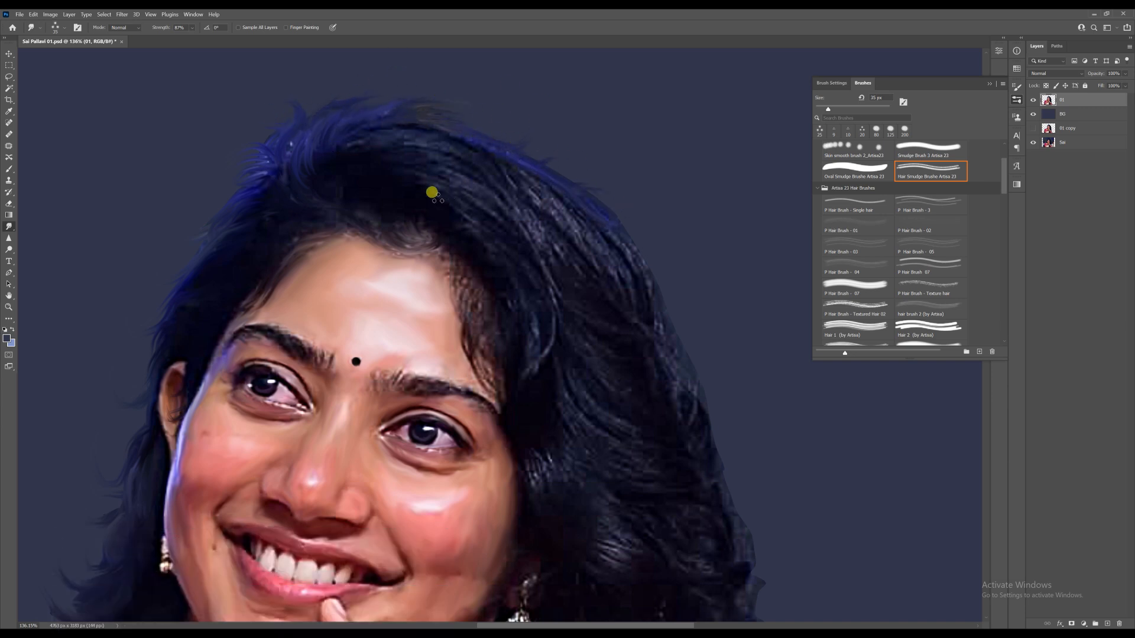
Step: Smudge the hair above the forehead and the loose strands at the right-hand temple, using 9 px for fine strands
scroll(430, 137, up, 3)
key(bracketright)
drag(363, 172, 429, 192)
drag(333, 154, 408, 155)
mouse_move(288, 144)
mouse_down()
mouse_move(498, 148)
mouse_move(422, 178)
mouse_move(578, 216)
mouse_move(535, 174)
mouse_move(621, 258)
mouse_move(532, 247)
mouse_move(419, 175)
mouse_move(404, 184)
mouse_move(508, 276)
mouse_move(522, 268)
mouse_move(504, 345)
mouse_up()
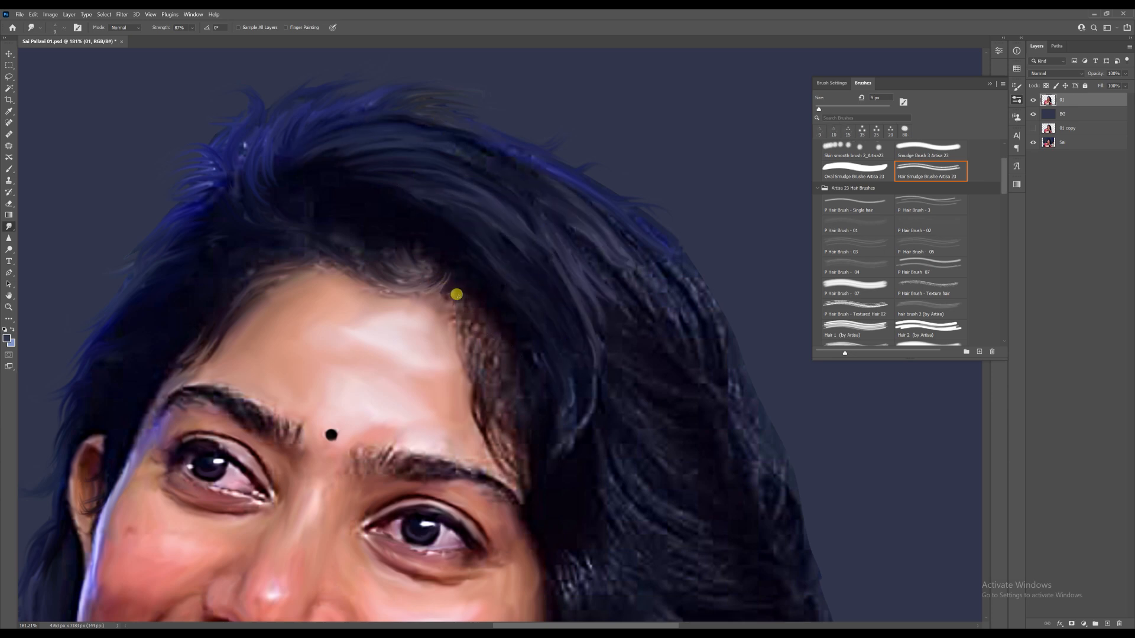
drag(491, 332, 496, 371)
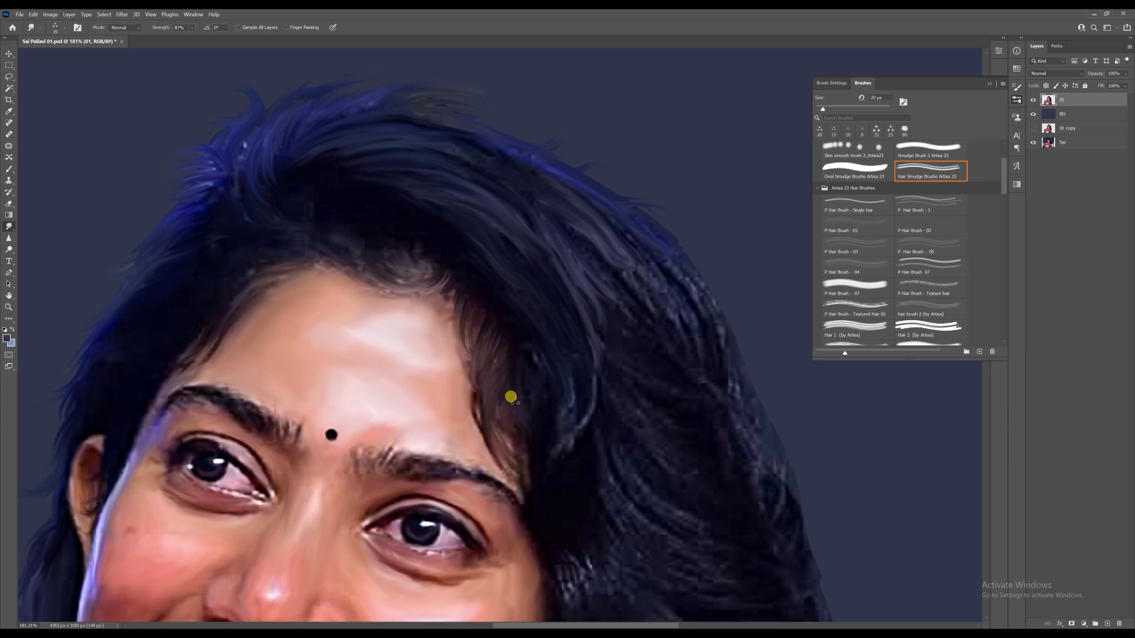
Step: Smudge the right-hand side of the hair and the strands at the top of the head with an enlarged brush
key(bracketright)
key(bracketright)
key(bracketright)
key(bracketright)
drag(594, 278, 647, 303)
key(bracketleft)
drag(640, 252, 714, 328)
key(bracketleft)
drag(399, 113, 471, 109)
Step: Smudge the right-hand eyebrow into fine hair strokes from its inner end to its tail with a 6 px brush
scroll(483, 403, down, 8)
scroll(483, 403, up, 7)
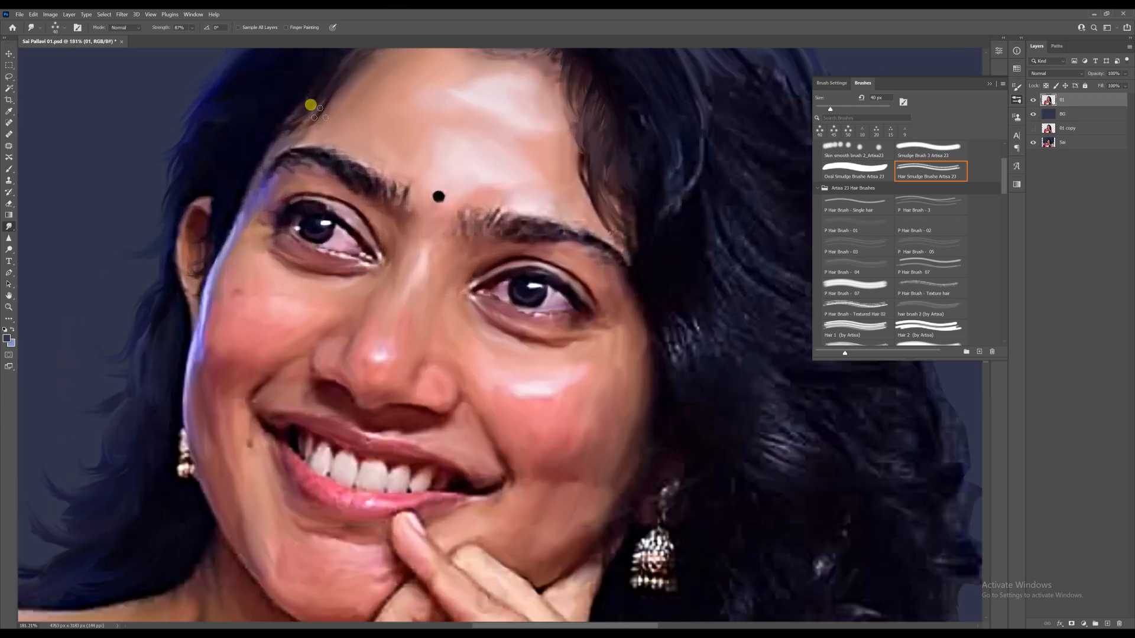
key(bracketleft)
key(bracketright)
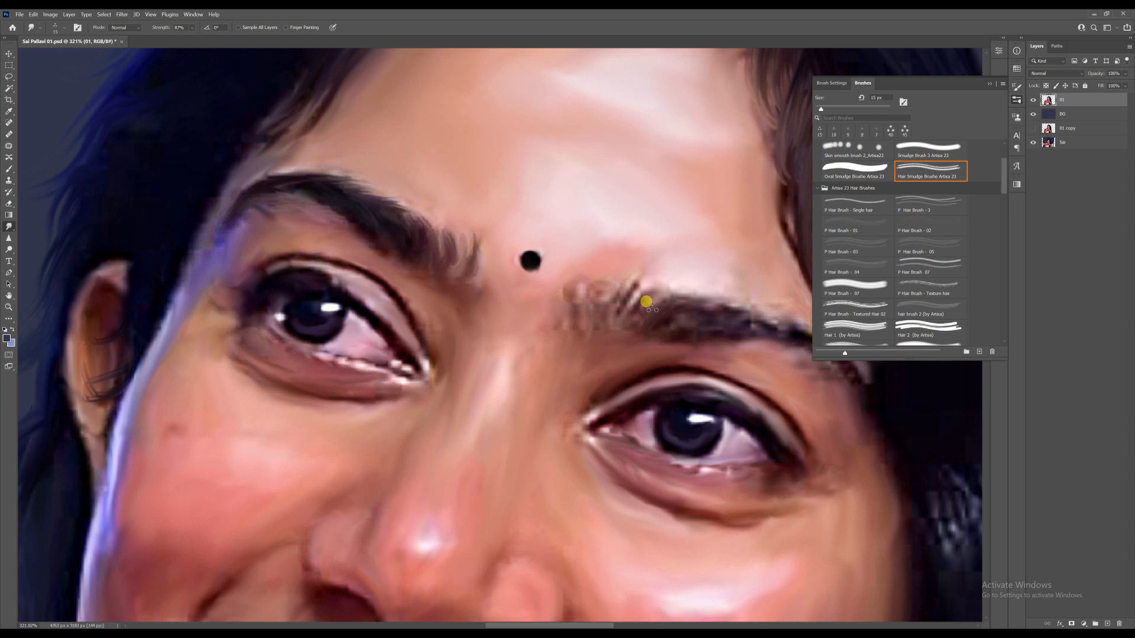
key(bracketleft)
drag(574, 275, 623, 289)
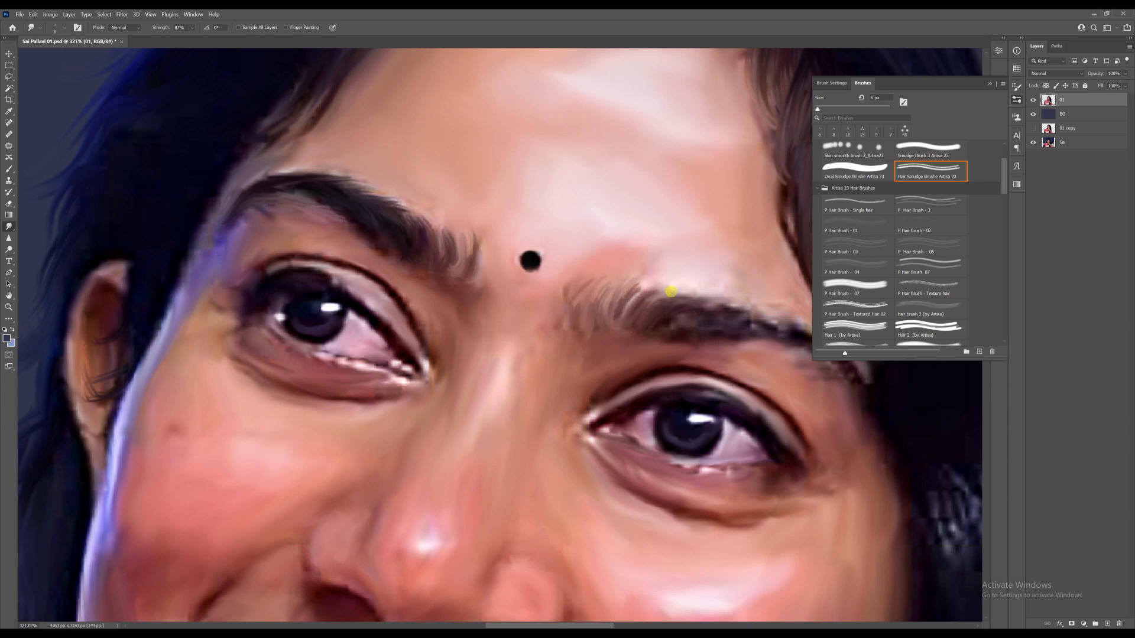
drag(737, 307, 642, 271)
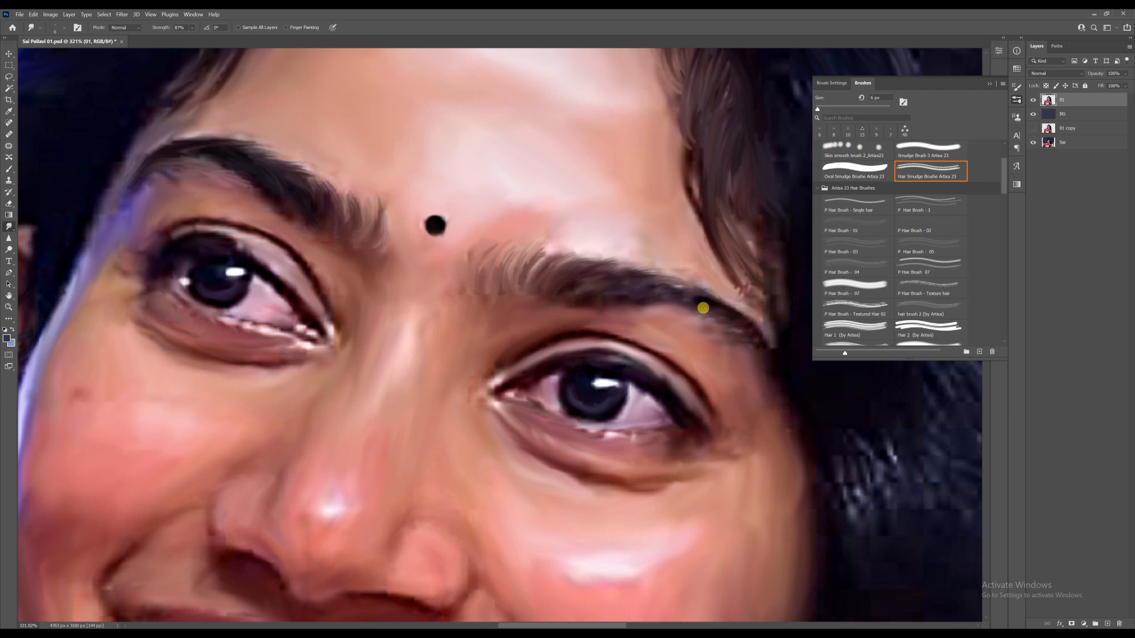
scroll(375, 127, down, 4)
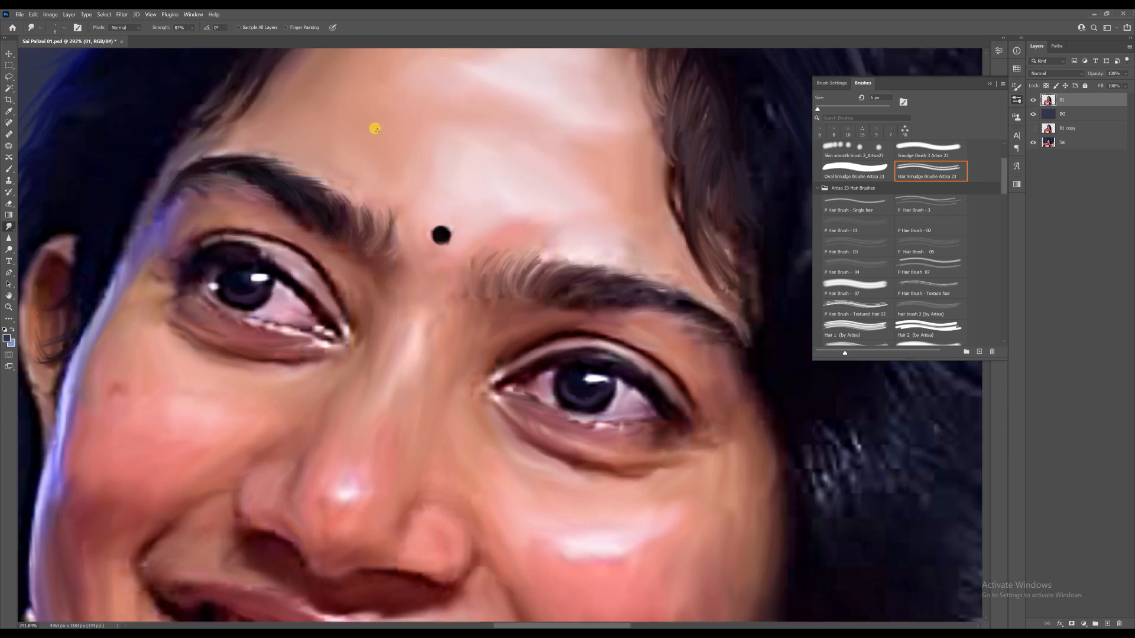
Step: Save the document and smudge the dark hair beside the right-hand temple into flowing strands with an enlarged brush
click(989, 83)
scroll(531, 235, down, 2)
key(ctrl+s)
scroll(572, 192, up, 2)
key(bracketright)
key(bracketright)
key(bracketright)
key(bracketright)
key(bracketright)
key(bracketright)
key(bracketright)
key(bracketright)
key(bracketright)
key(bracketright)
mouse_move(673, 261)
mouse_down()
mouse_move(687, 339)
mouse_move(579, 217)
mouse_up()
drag(604, 197, 753, 364)
drag(626, 329, 566, 260)
drag(559, 345, 536, 287)
drag(625, 180, 625, 321)
mouse_move(643, 149)
mouse_down()
mouse_move(755, 263)
mouse_move(813, 347)
mouse_move(790, 419)
mouse_up()
Step: Smudge the hair beside the right-hand cheek into fine downward strands, reducing the brush size slightly
drag(792, 354, 794, 425)
mouse_move(808, 430)
mouse_down()
mouse_move(762, 306)
mouse_move(807, 539)
mouse_up()
drag(724, 246, 786, 333)
drag(786, 438, 750, 256)
mouse_move(536, 160)
mouse_down()
mouse_move(491, 248)
mouse_move(495, 277)
mouse_up()
mouse_move(538, 139)
mouse_down()
mouse_move(502, 253)
mouse_move(484, 268)
mouse_up()
key([)
drag(434, 246, 450, 292)
scroll(465, 272, down, 3)
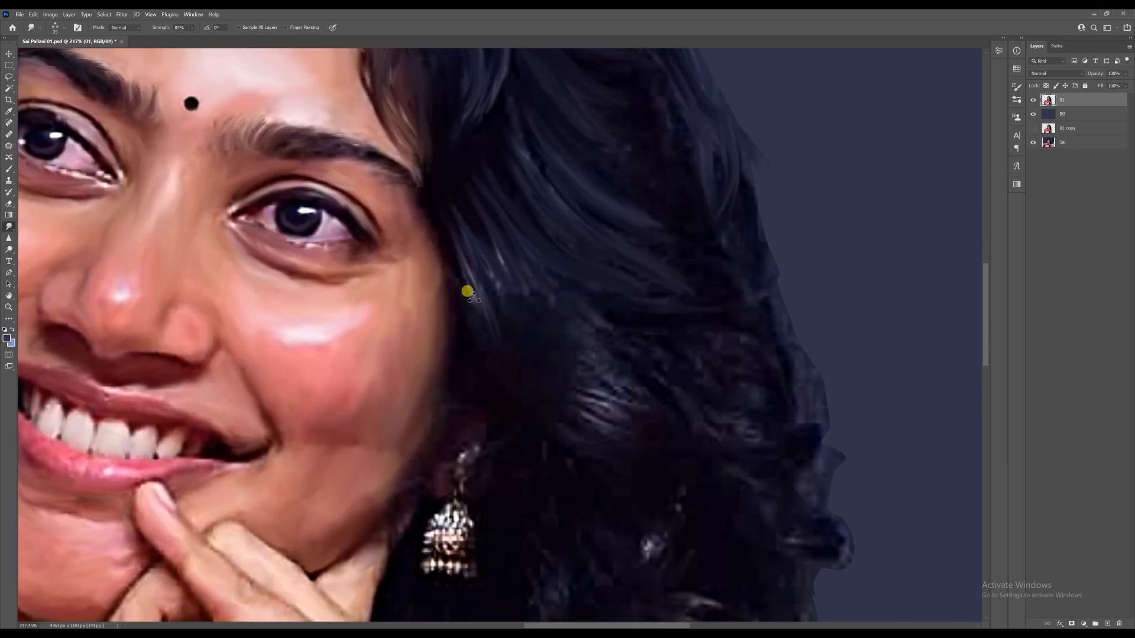
Step: Smudge the hair above and behind the right-hand earring and along its outer edge into curved locks
scroll(540, 283, down, 2)
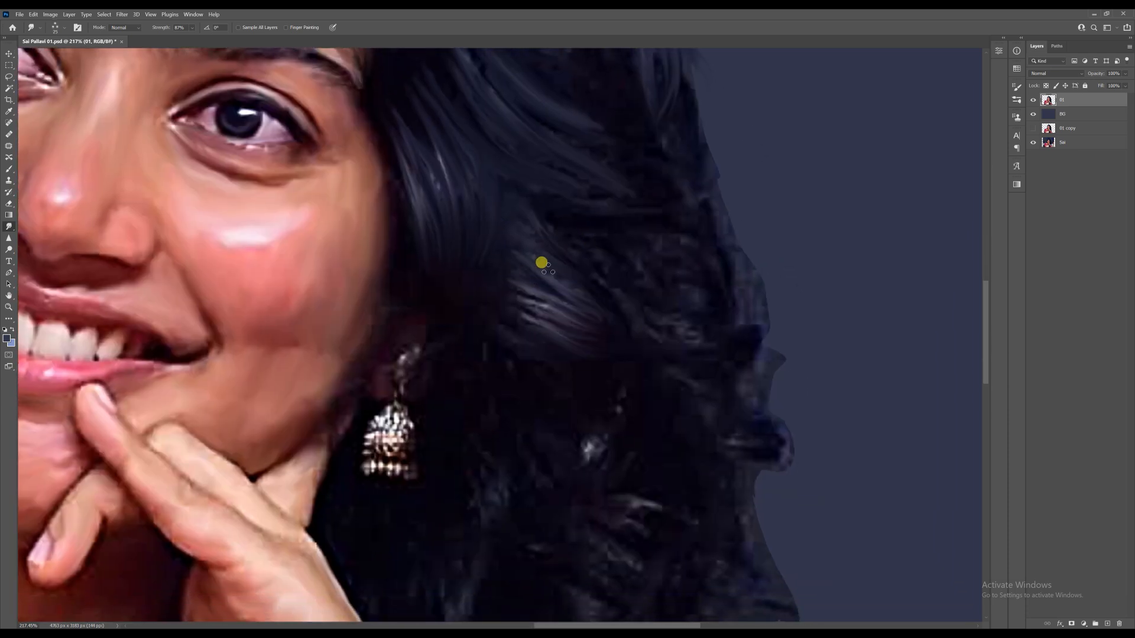
scroll(582, 326, down, 1)
mouse_move(605, 278)
mouse_down()
mouse_move(714, 326)
mouse_move(712, 305)
mouse_up()
drag(714, 248, 775, 330)
drag(722, 255, 762, 299)
drag(715, 217, 738, 336)
key(ctrl+minus)
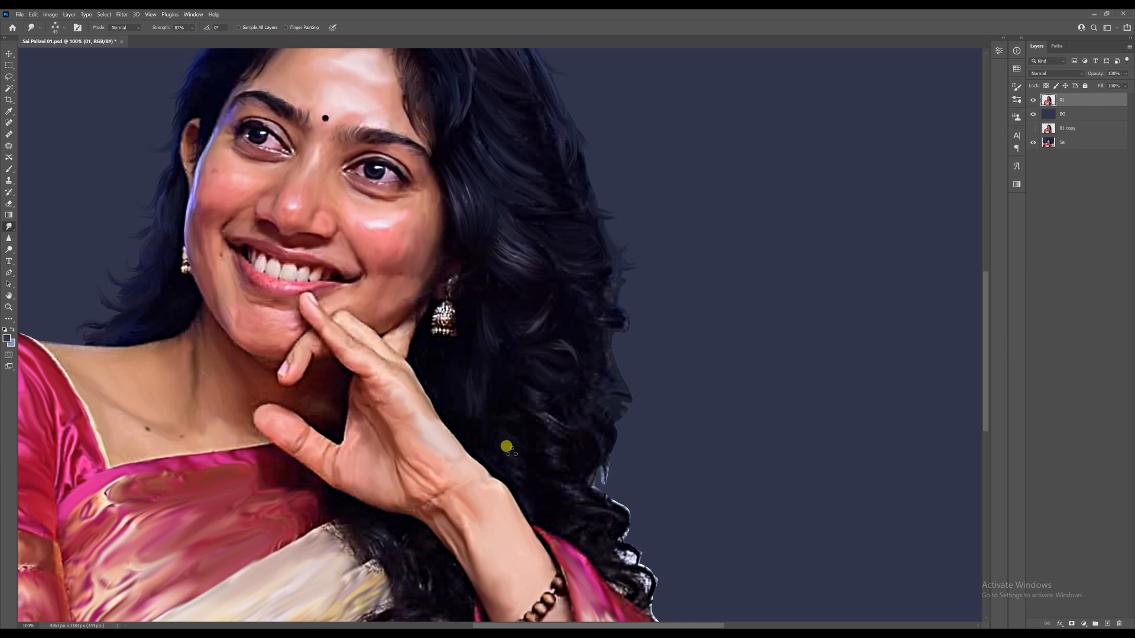
Step: Smudge the lower right-hand curls and pull wisps outward from their edge over the plain background
drag(544, 423, 604, 409)
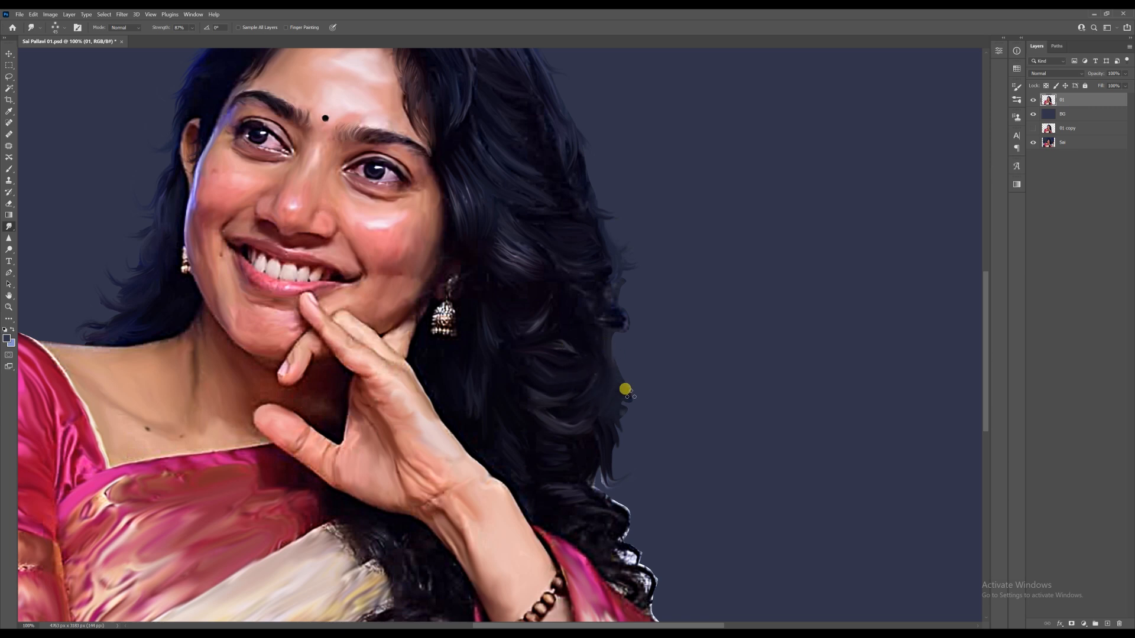
drag(598, 316, 608, 266)
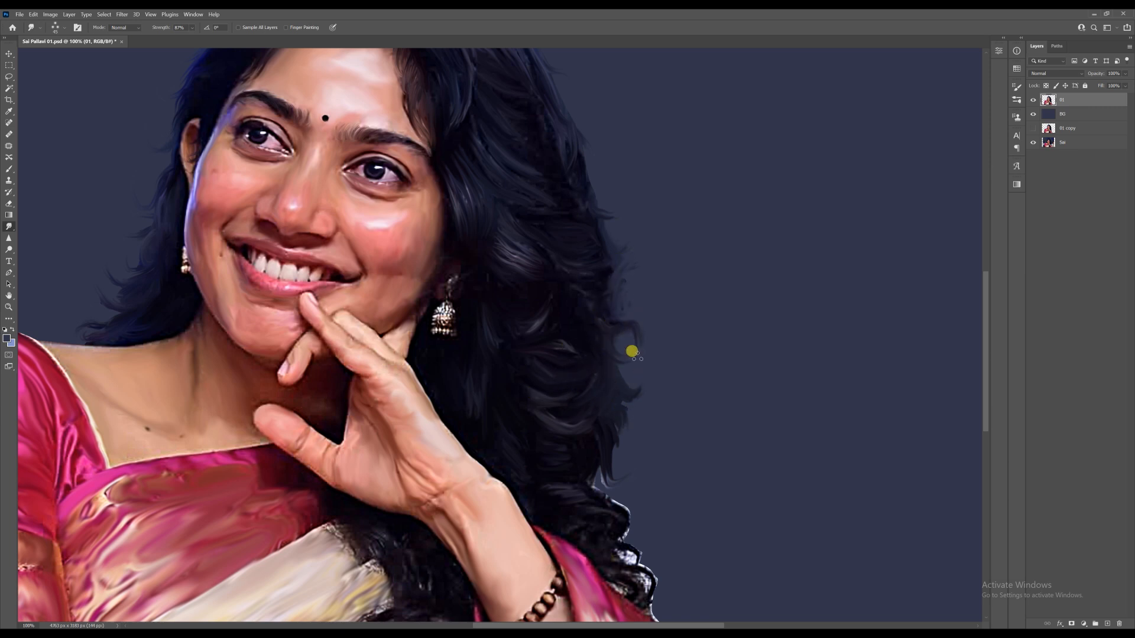
scroll(573, 514, down, 2)
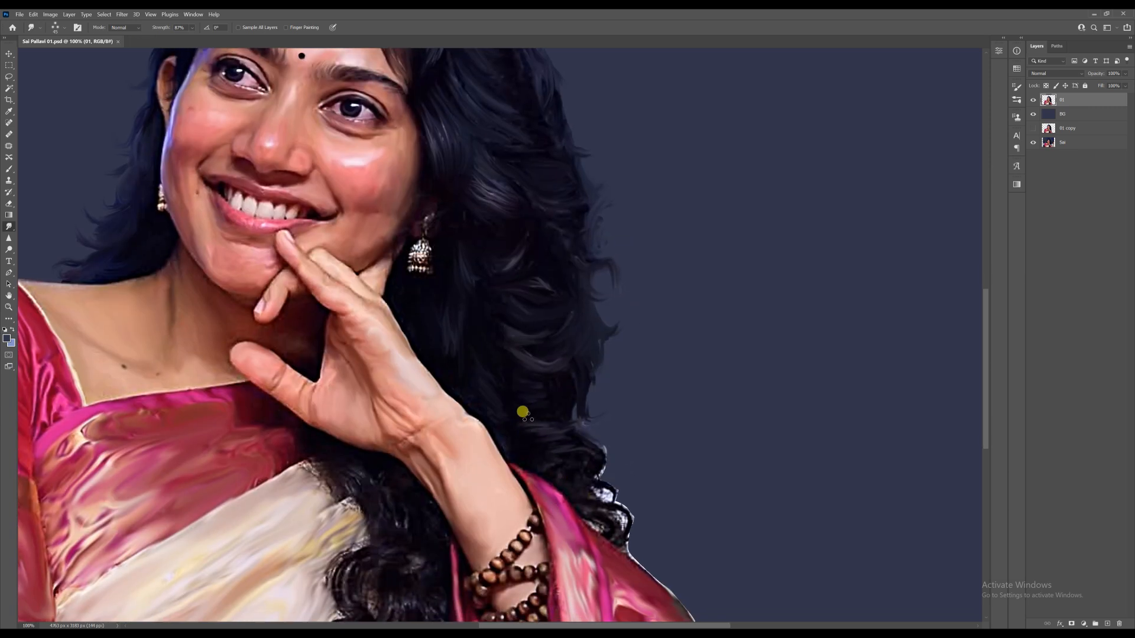
scroll(521, 410, down, 2)
mouse_move(586, 407)
mouse_down()
mouse_move(612, 440)
mouse_move(597, 446)
mouse_move(578, 390)
mouse_up()
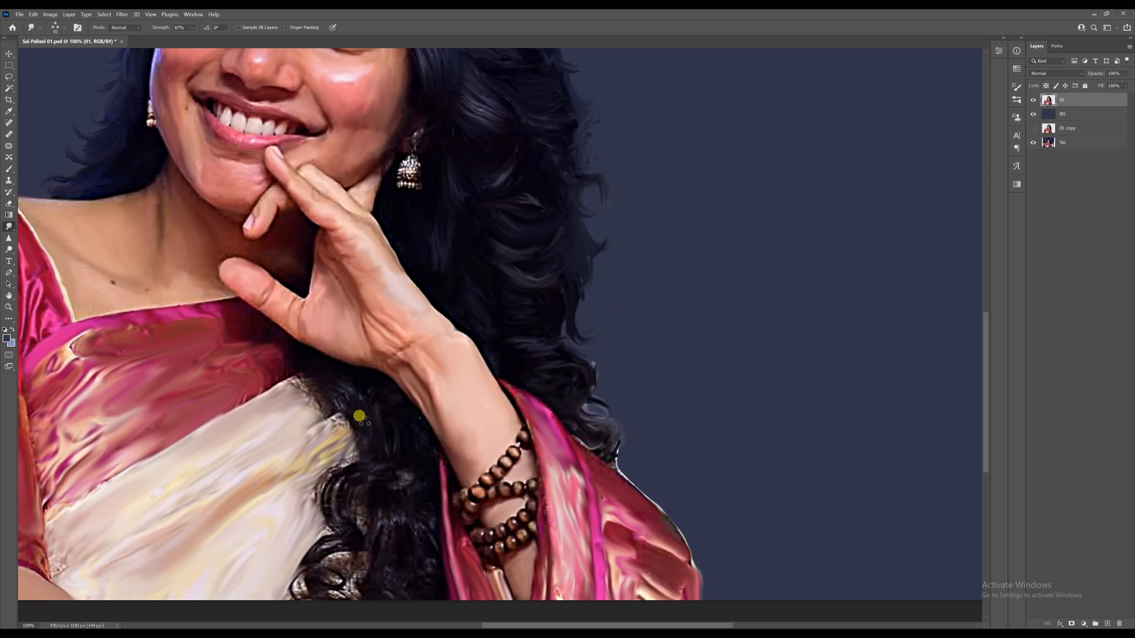
Step: Smudge the curls hanging over the cream saree and the hair tips at the right-hand sleeve, and save the document
mouse_move(299, 384)
mouse_down()
mouse_move(331, 400)
mouse_move(331, 496)
mouse_move(397, 494)
mouse_move(378, 515)
mouse_move(406, 553)
mouse_up()
mouse_move(413, 551)
mouse_down()
mouse_move(378, 440)
mouse_move(352, 464)
mouse_move(316, 445)
mouse_move(284, 473)
mouse_move(264, 459)
mouse_move(278, 426)
mouse_move(258, 463)
mouse_up()
drag(552, 322, 570, 343)
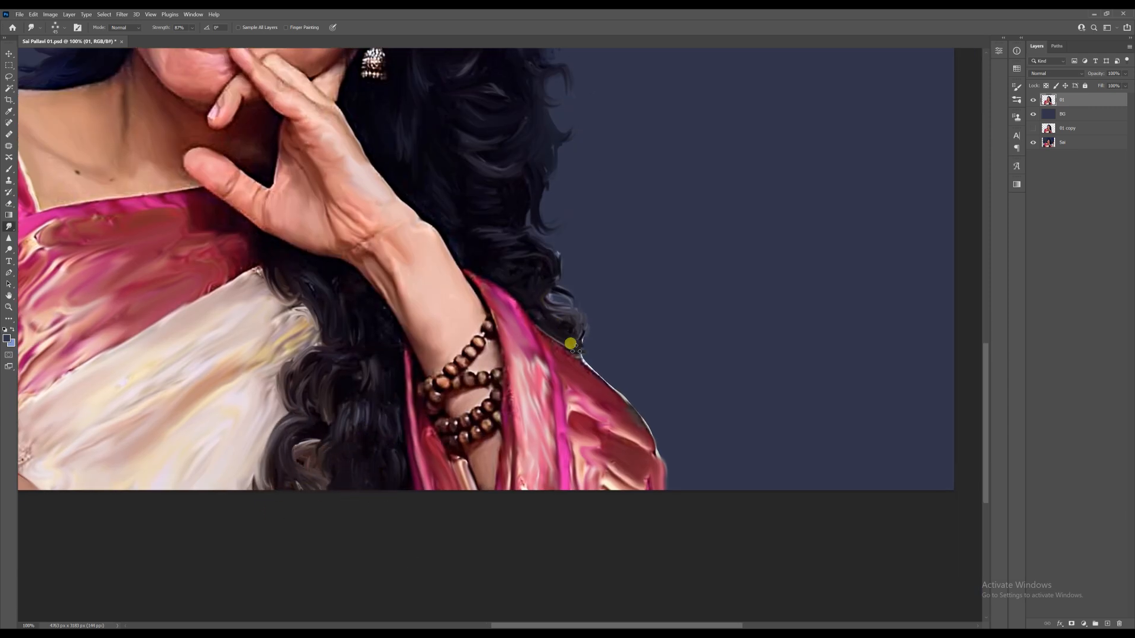
scroll(581, 340, up, 4)
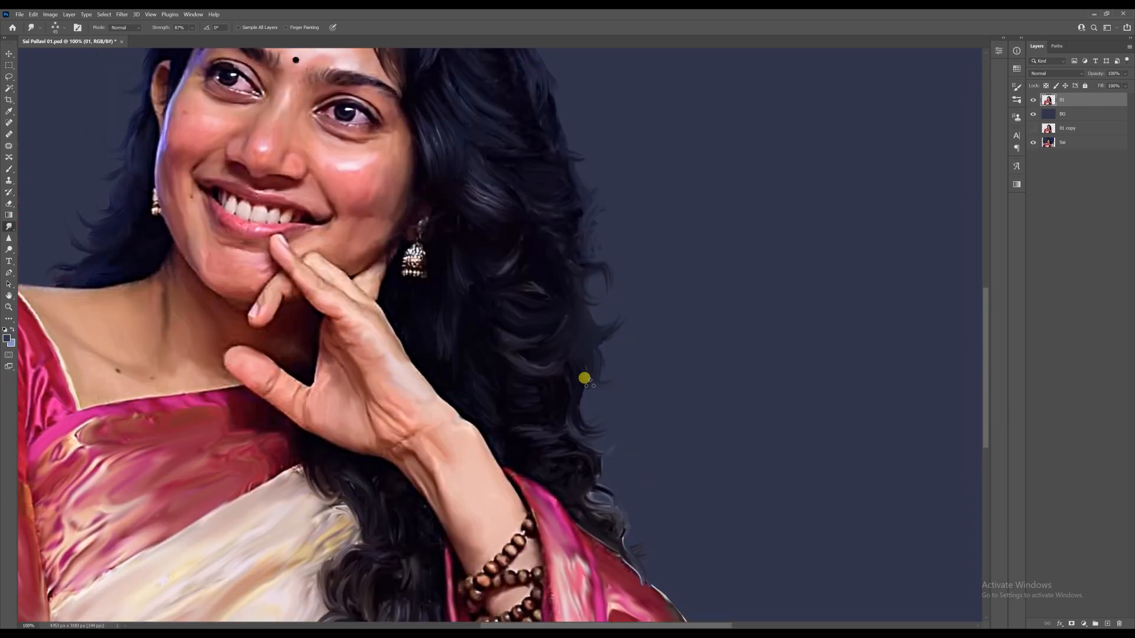
scroll(584, 378, up, 2)
scroll(608, 241, up, 2)
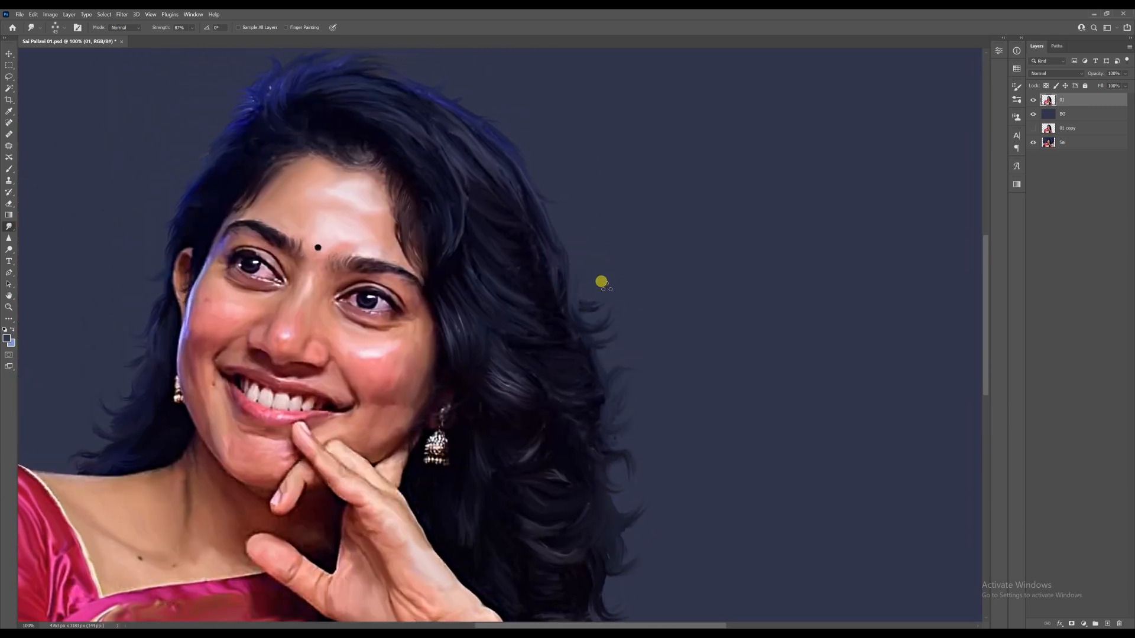
scroll(556, 296, down, 8)
scroll(497, 278, up, 1)
key(ctrl+s)
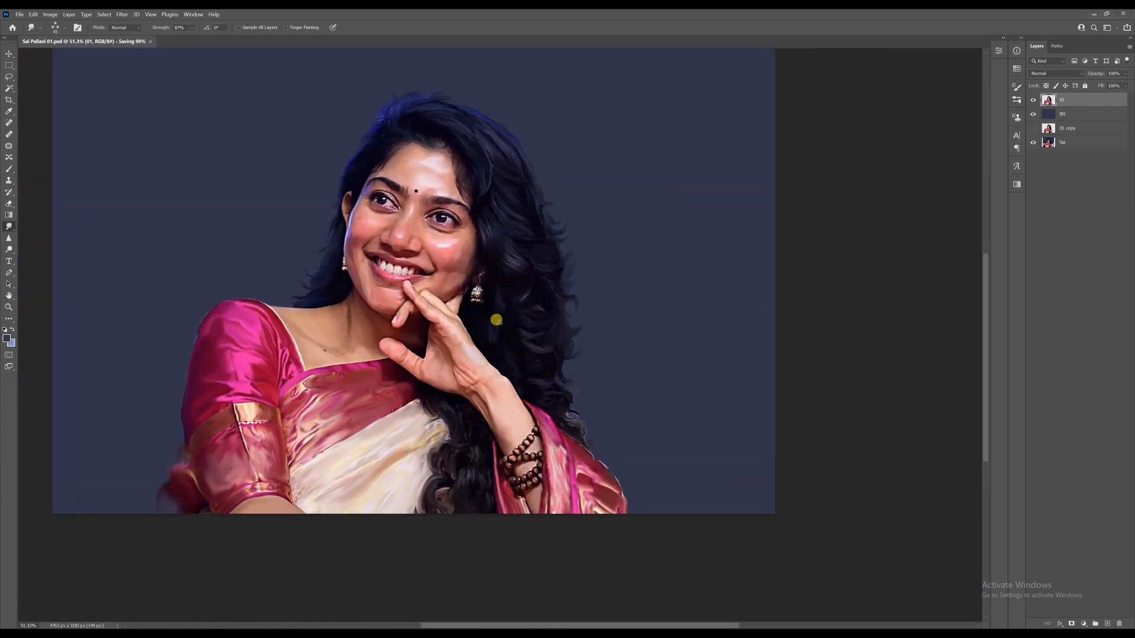
Step: Refine the area around the eyes with a much smaller smudge brush and save the document
scroll(384, 194, up, 19)
key(bracketleft)
key(bracketleft)
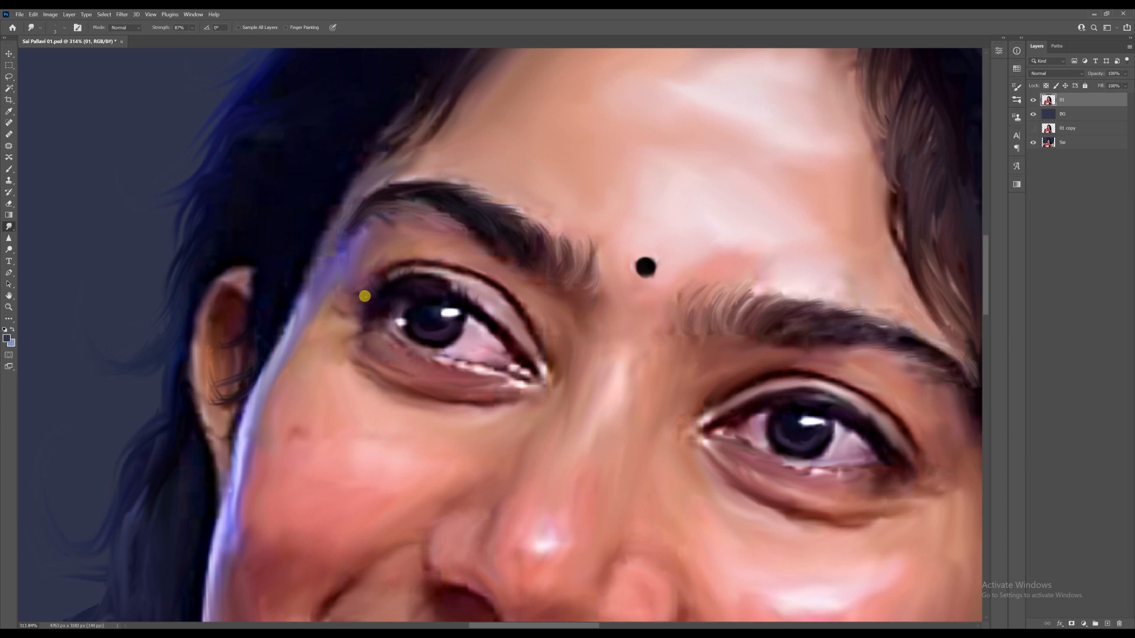
drag(857, 424, 690, 378)
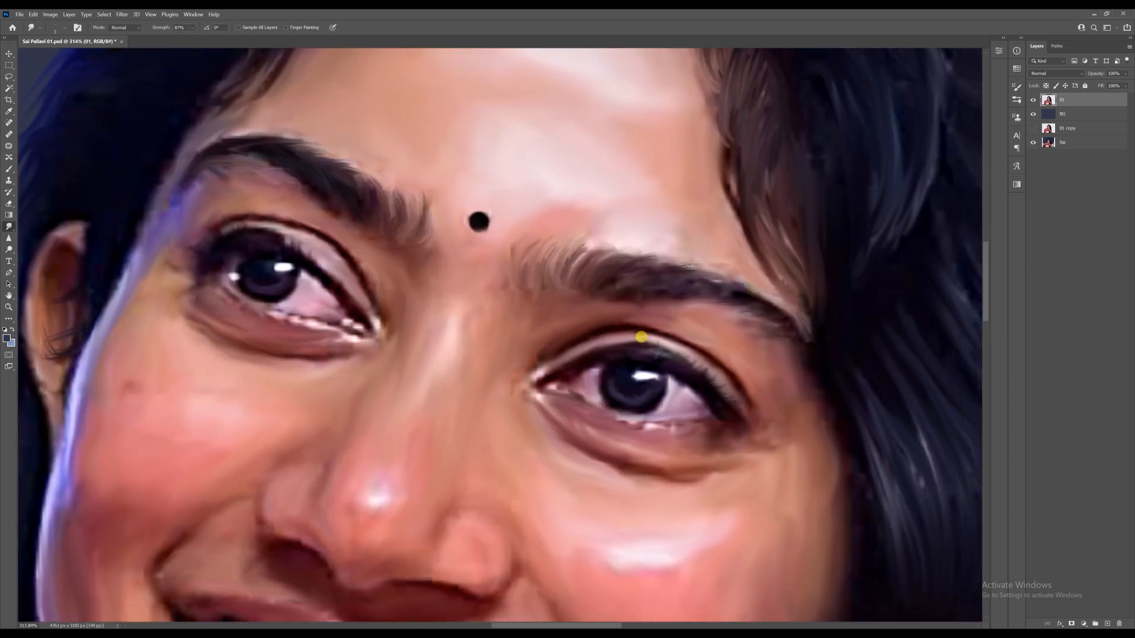
scroll(627, 339, down, 20)
key(ctrl+s)
Step: Extend the canvas on the right-hand side with the Crop tool, and fill the BG layer with the foreground colour
scroll(526, 266, up, 1)
click(9, 100)
drag(773, 313, 824, 314)
key(Return)
click(1071, 116)
key(b)
key(alt+BackSpace)
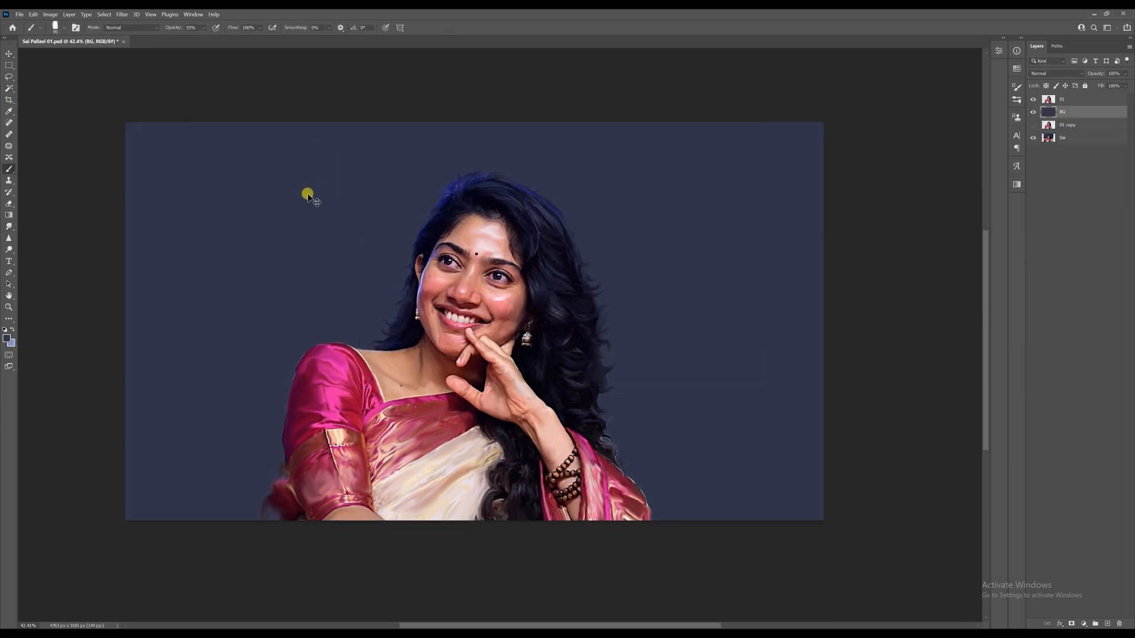
key(ctrl+s)
Step: Add a layer above BG and paint dark patches beside both sleeves with a large brush and colours sampled from the picture
scroll(577, 267, up, 1)
click(1106, 623)
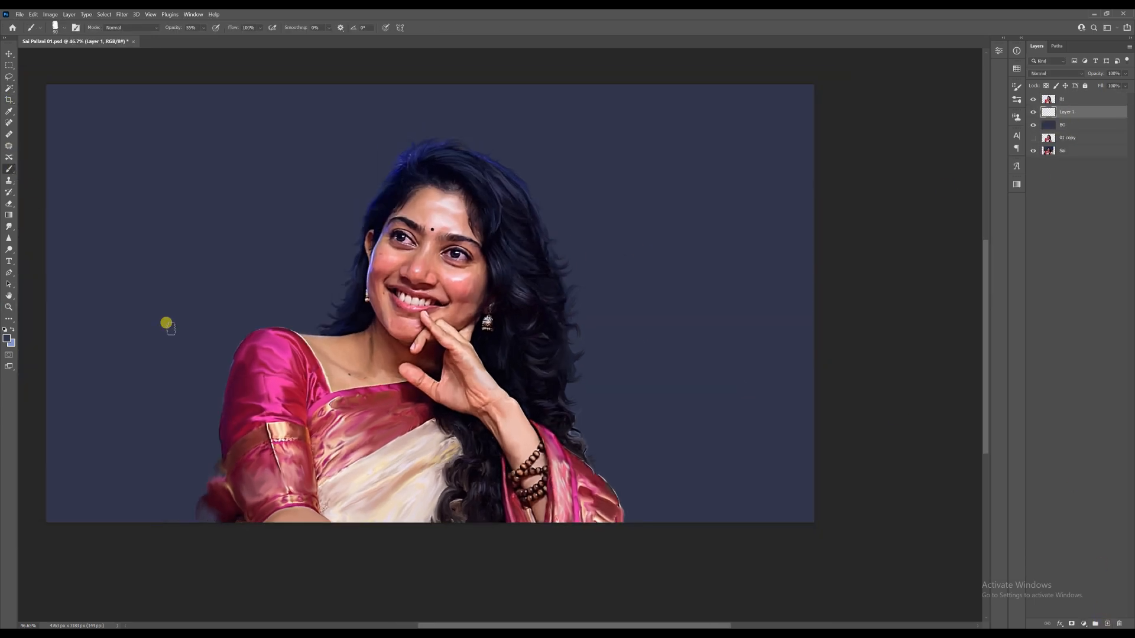
key(bracketright)
key(bracketright)
key(bracketright)
key(bracketright)
key(bracketright)
mouse_move(219, 403)
mouse_down()
mouse_move(194, 448)
mouse_move(172, 457)
mouse_up()
alt+click(606, 481)
drag(597, 449, 657, 436)
alt+click(235, 521)
mouse_move(624, 484)
mouse_down()
mouse_move(664, 522)
mouse_move(633, 381)
mouse_up()
drag(196, 387, 172, 406)
alt+click(178, 378)
drag(185, 354, 260, 322)
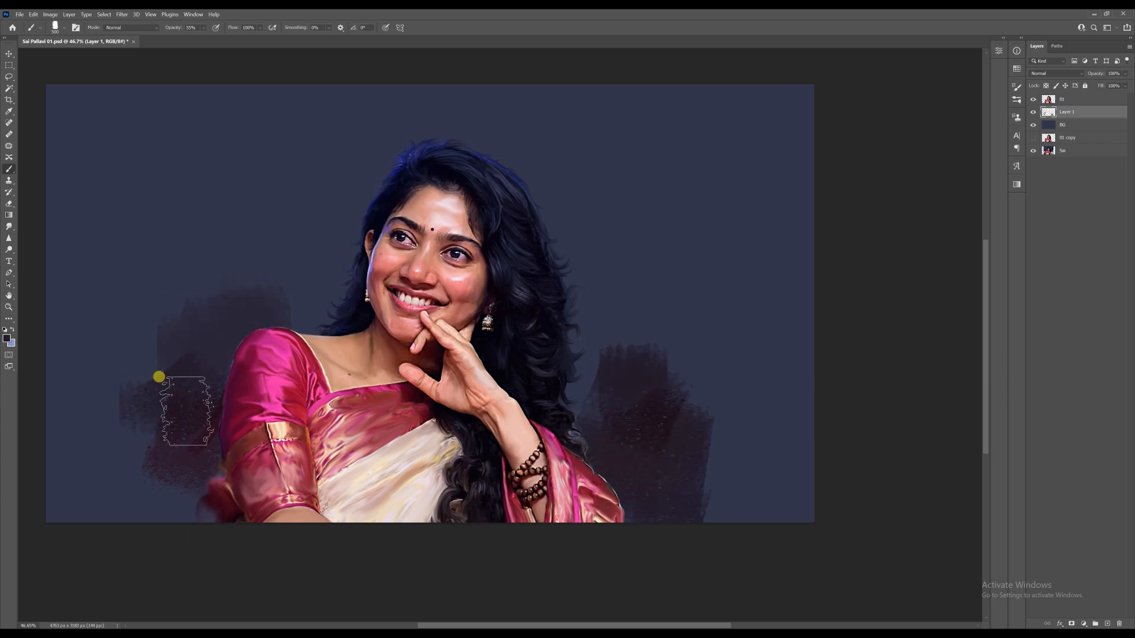
Step: Darken the lower background patches and paint purple ones above them on both sides, using colours sampled from the clothing
alt+click(185, 410)
drag(177, 410, 147, 473)
drag(648, 427, 598, 384)
alt+click(272, 405)
mouse_move(582, 344)
mouse_down()
mouse_move(620, 305)
mouse_move(585, 232)
mouse_up()
drag(292, 325, 290, 331)
drag(262, 296, 205, 329)
key(r)
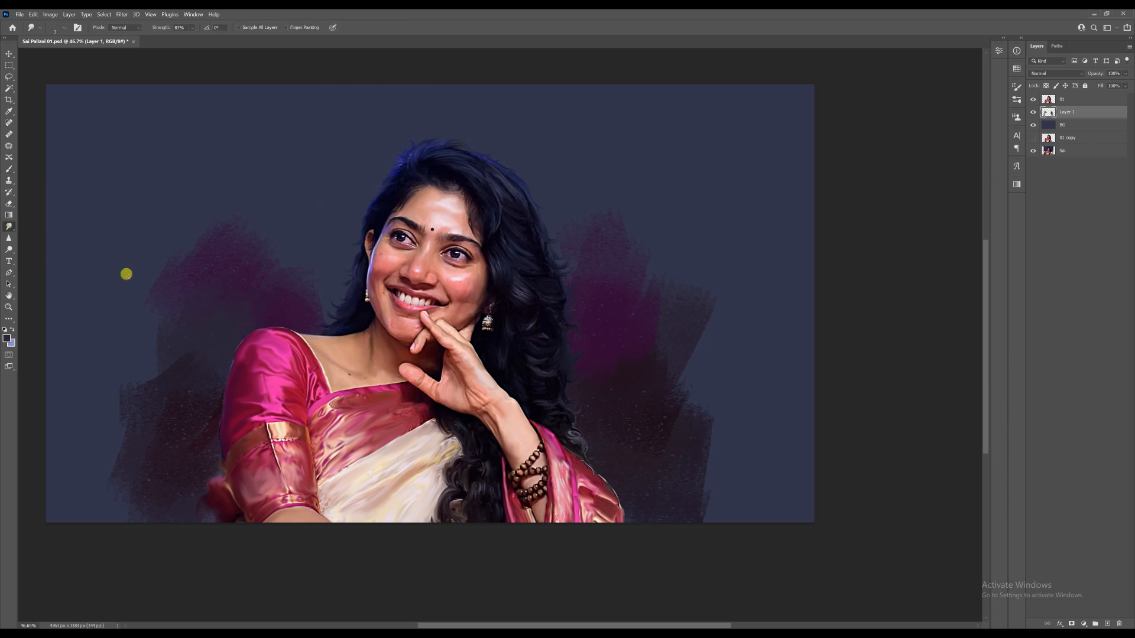
Step: Smudge the painted background patches outward on both sides with the Artea 23 smudge brush at 500 px
click(77, 28)
click(868, 84)
click(861, 146)
drag(1003, 179, 1004, 168)
click(929, 199)
drag(670, 417, 630, 459)
key(bracketleft)
key(bracketleft)
key(bracketleft)
mouse_move(611, 222)
mouse_down()
mouse_move(574, 266)
mouse_move(617, 234)
mouse_up()
key(bracketleft)
drag(676, 347, 660, 394)
drag(727, 425, 731, 473)
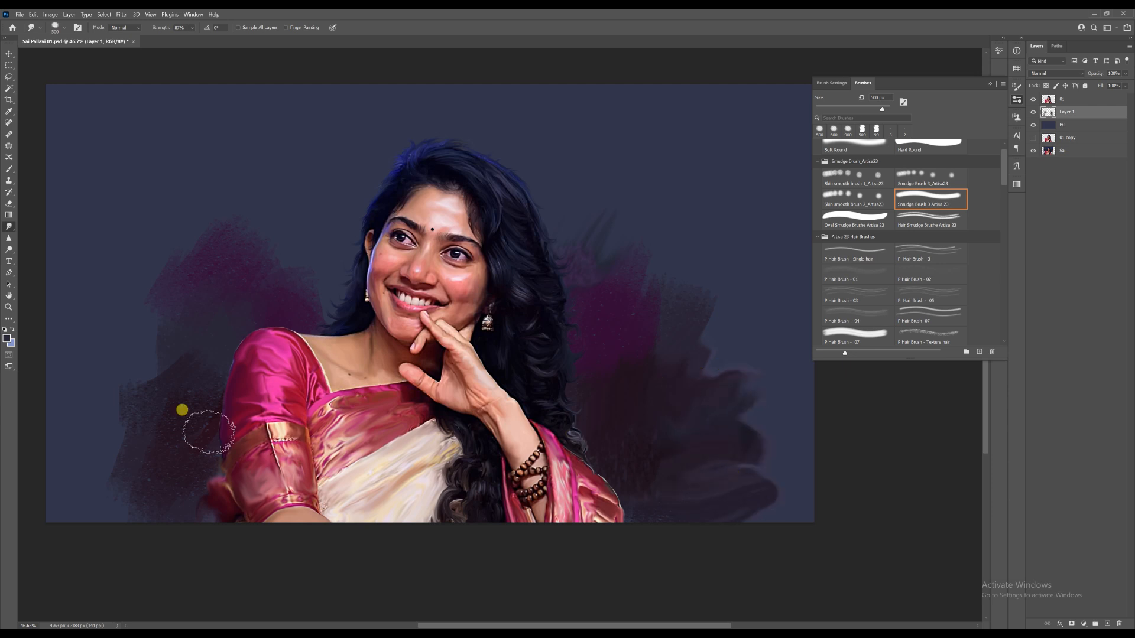
mouse_move(91, 472)
mouse_down()
mouse_move(132, 392)
mouse_move(118, 376)
mouse_move(118, 342)
mouse_up()
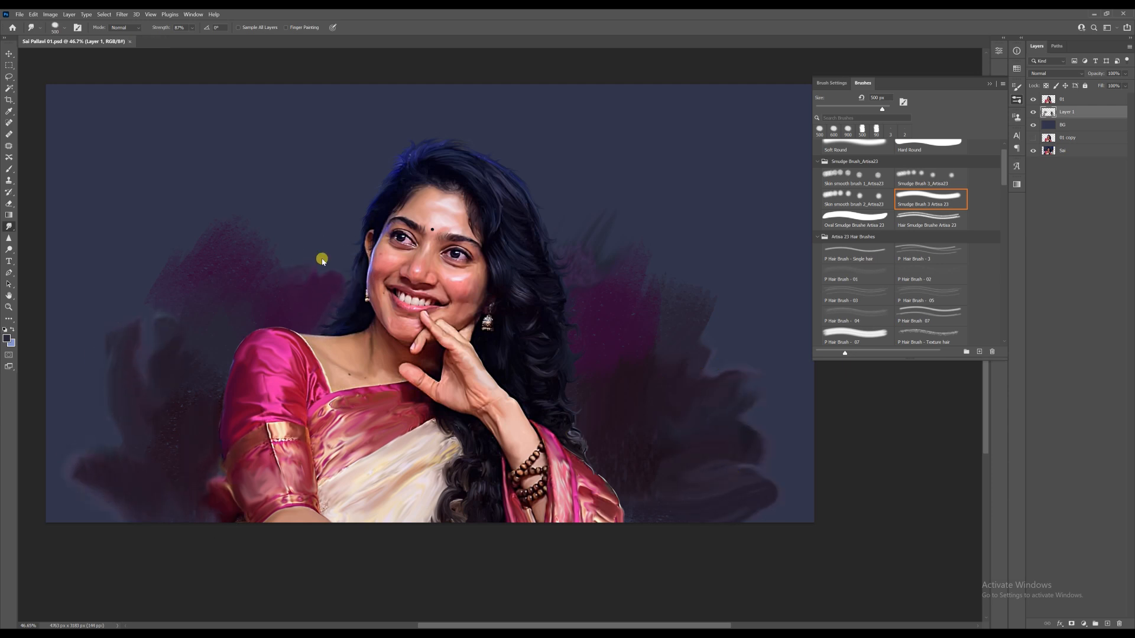
Step: Save two copies of the document, one with the suffix a and one with b added to the file name
key(ctrl+shift+s)
click(96, 285)
text(a)
click(377, 350)
key(ctrl+shift+s)
click(95, 284)
key(BackSpace)
text(b)
click(377, 350)
Step: Soften the outer edges of the dark background patches on both sides by smudging them
scroll(627, 359, down, 1)
scroll(647, 377, down, 2)
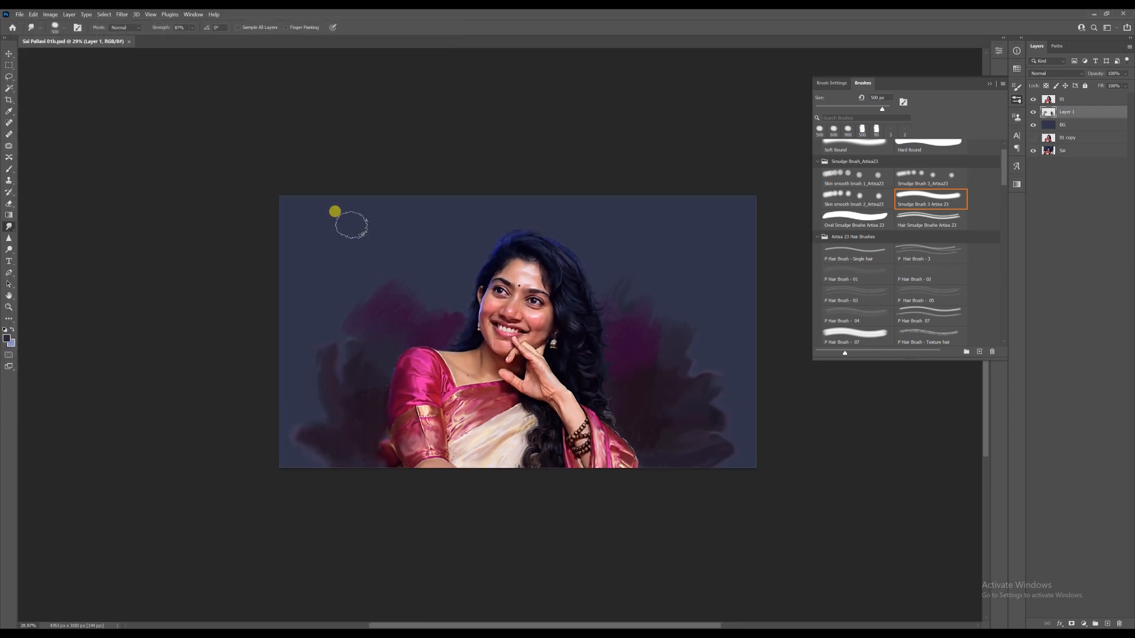
mouse_move(304, 454)
mouse_down()
mouse_move(307, 392)
mouse_move(337, 346)
mouse_up()
mouse_move(670, 345)
mouse_down()
mouse_move(706, 336)
mouse_move(713, 393)
mouse_up()
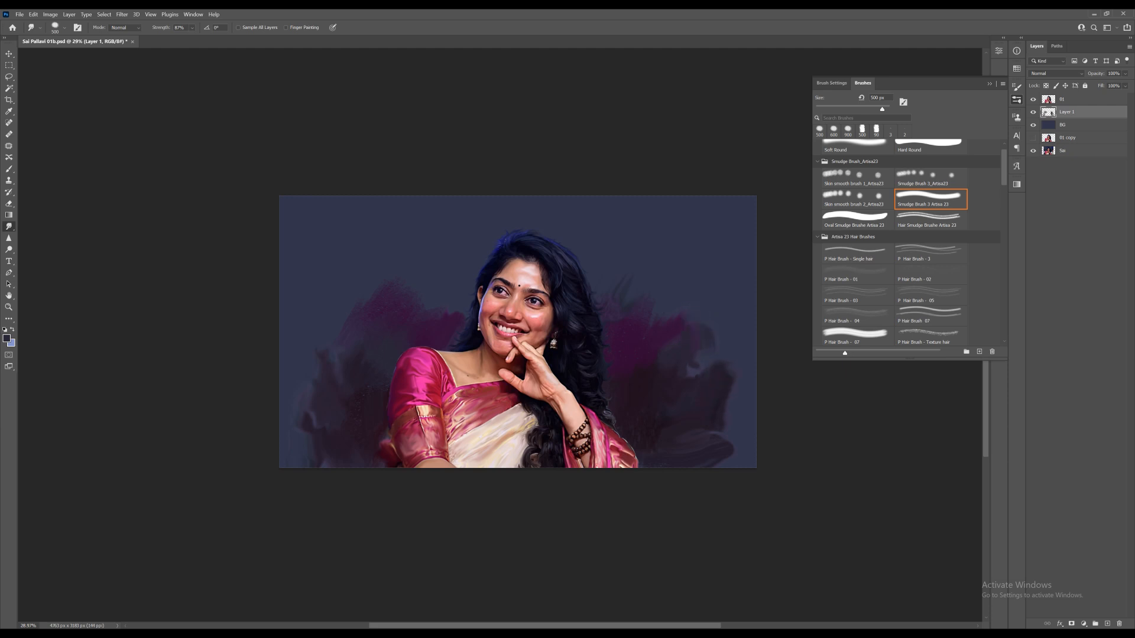
Step: Paint translucent blue, purple and dark tones across the background around the hair and towards the canvas edges with the 500 px background brush
key(b)
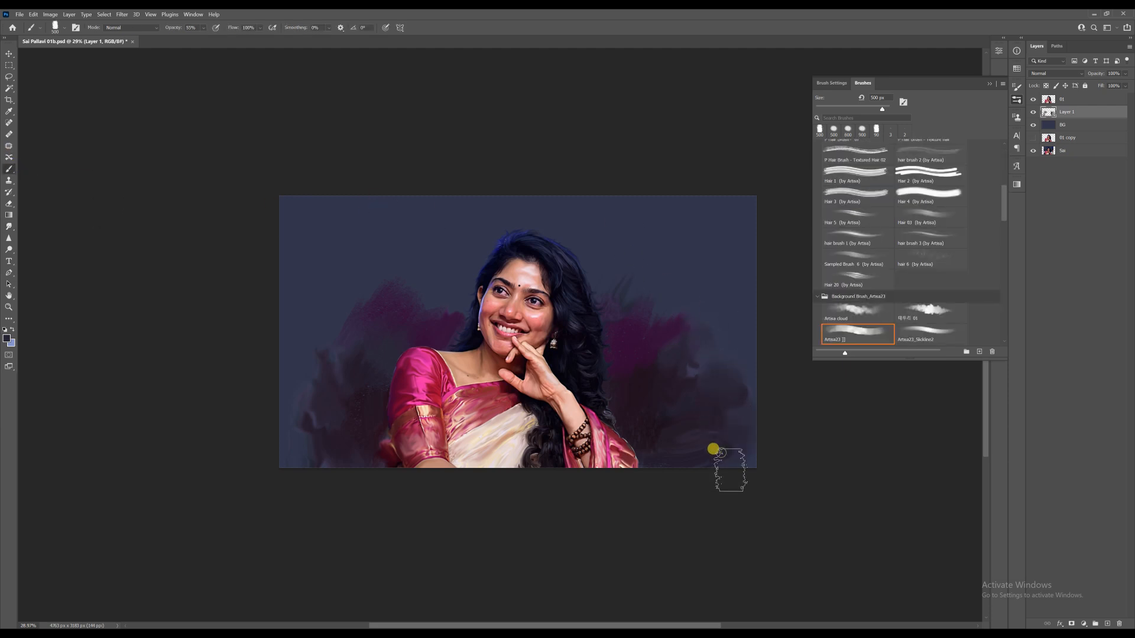
mouse_move(322, 421)
mouse_down()
mouse_move(271, 387)
mouse_move(324, 309)
mouse_move(463, 223)
mouse_move(438, 309)
mouse_move(451, 299)
mouse_move(402, 293)
mouse_move(608, 278)
mouse_move(446, 314)
mouse_move(612, 261)
mouse_move(561, 251)
mouse_move(651, 282)
mouse_move(604, 226)
mouse_move(486, 239)
mouse_move(599, 222)
mouse_up()
alt+click(588, 228)
alt+click(616, 224)
alt+click(663, 310)
drag(666, 311, 682, 328)
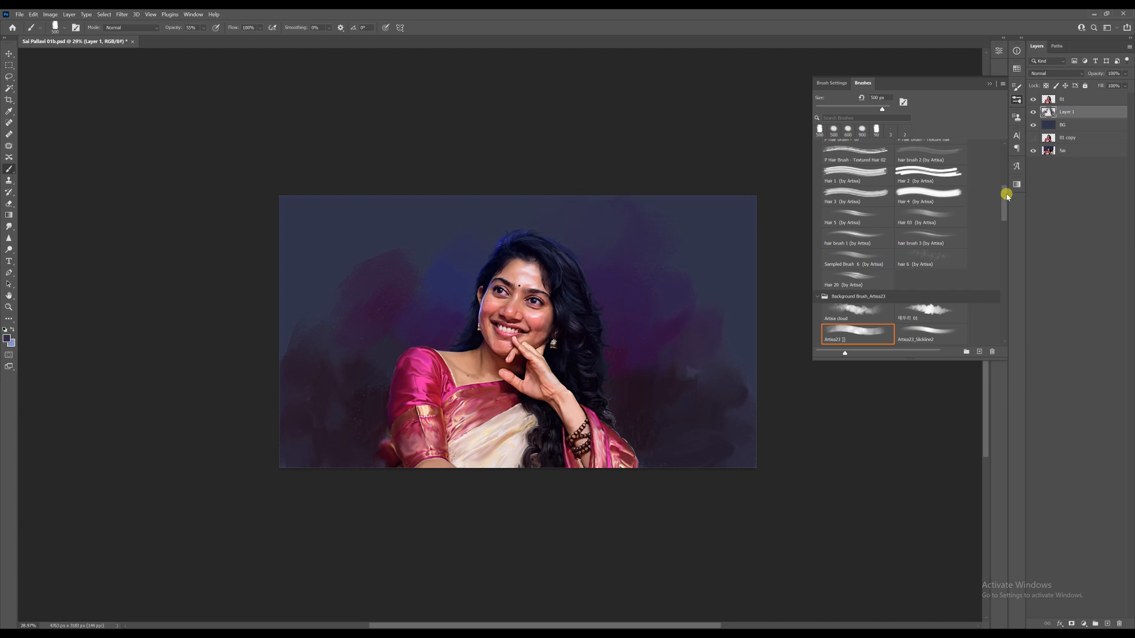
drag(1004, 195, 1004, 154)
click(857, 217)
drag(364, 370, 369, 441)
drag(628, 396, 649, 418)
click(9, 226)
key(b)
key(ctrl+z)
Step: Reselect a background brush and paint dark red tones into the lower background on both sides, sampling colours from the picture
drag(1005, 161, 1006, 202)
click(857, 258)
click(1016, 99)
alt+click(374, 454)
drag(377, 453, 362, 392)
drag(677, 440, 683, 412)
alt+click(650, 407)
mouse_move(645, 417)
mouse_down()
mouse_move(636, 433)
mouse_move(671, 444)
mouse_move(671, 477)
mouse_up()
alt+click(607, 412)
alt+click(624, 460)
alt+click(404, 460)
drag(362, 487, 380, 443)
drag(642, 427, 641, 465)
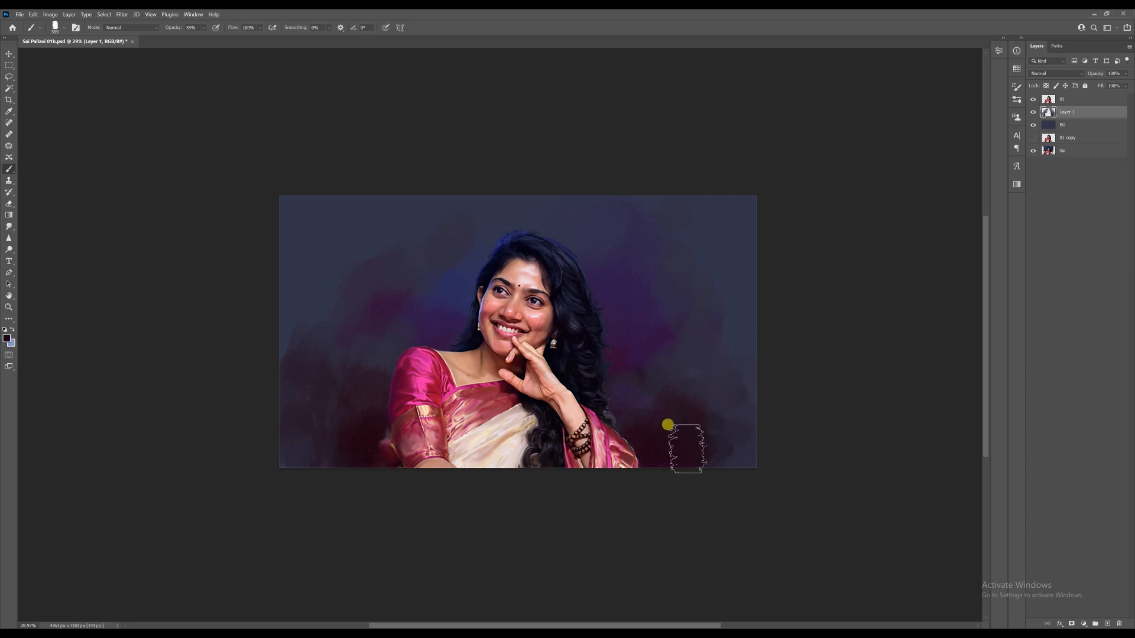
Step: Blend the middle and outer background areas on both sides with colours sampled from the painted background, and save the document
alt+click(637, 395)
alt+click(721, 402)
alt+click(365, 385)
drag(386, 362, 354, 372)
alt+click(312, 346)
drag(298, 347, 285, 335)
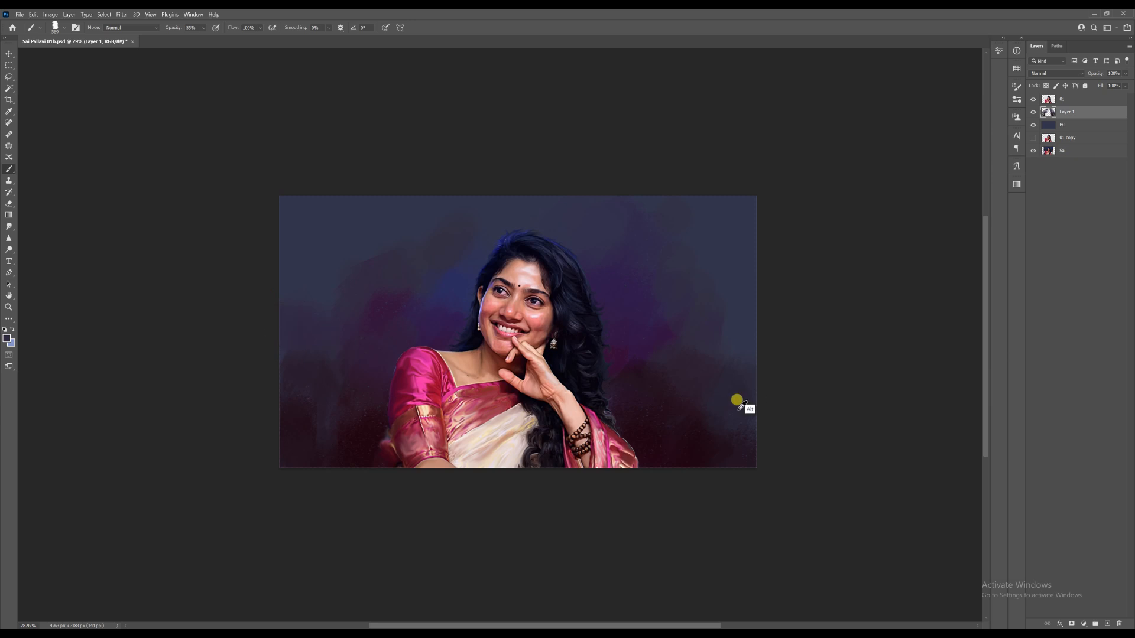
key(ctrl+s)
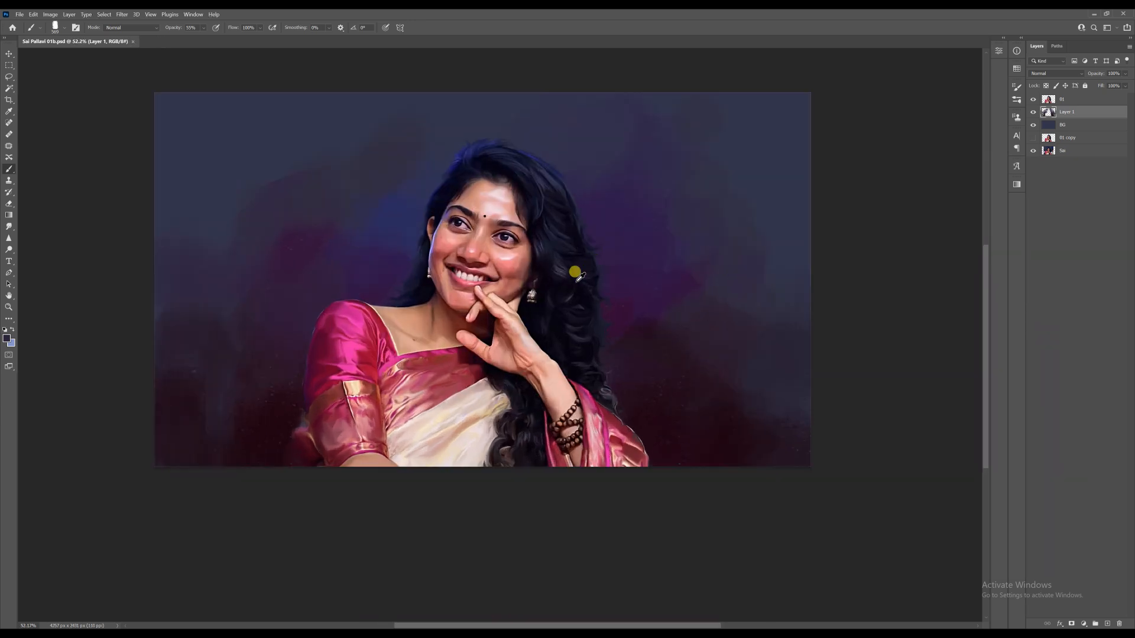
Step: Smudge the hair tips and the bright outer edge of the right-hand saree sleeve on layer 01
scroll(597, 269, up, 1)
click(9, 227)
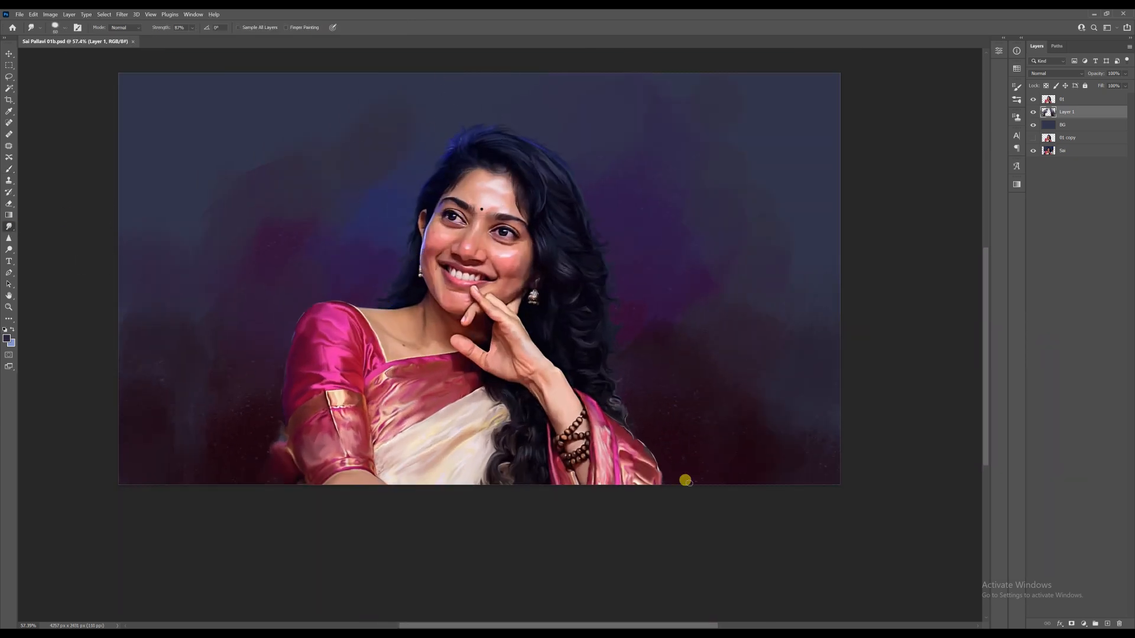
scroll(724, 508, up, 6)
scroll(659, 413, up, 4)
mouse_move(764, 523)
mouse_down()
mouse_move(659, 413)
mouse_move(635, 422)
mouse_up()
click(1062, 99)
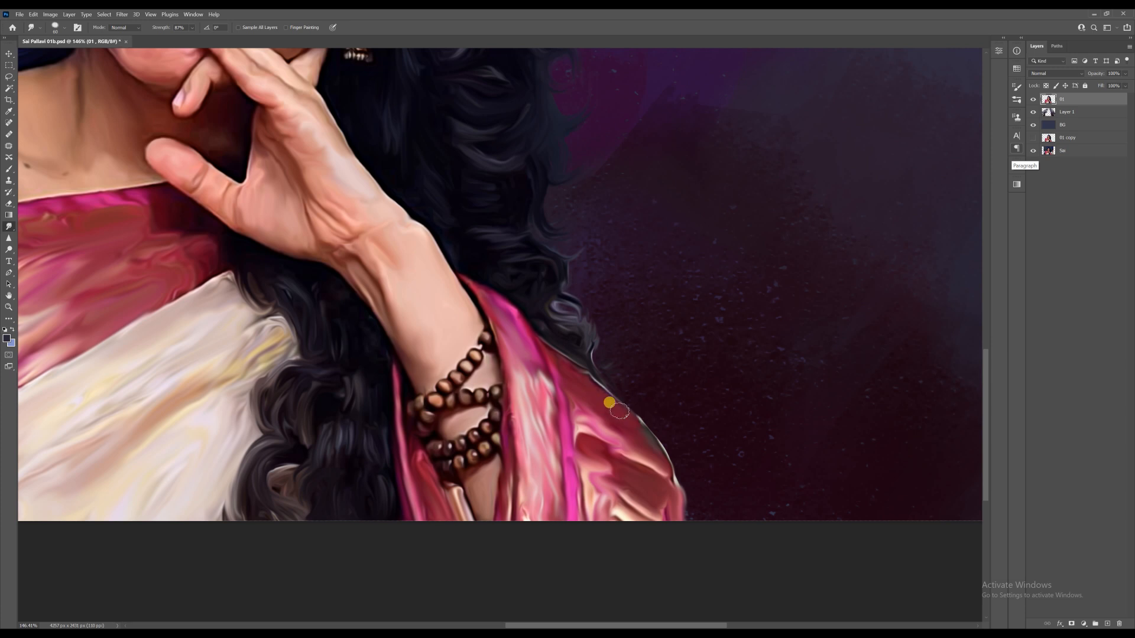
mouse_move(593, 325)
mouse_down()
mouse_move(600, 362)
mouse_move(610, 329)
mouse_move(613, 345)
mouse_up()
drag(633, 411, 662, 452)
drag(672, 493, 684, 515)
Step: Smudge the outer edge of the left-hand pink sleeve and the dark red fabric behind the elbow on layer 01
drag(313, 497, 496, 461)
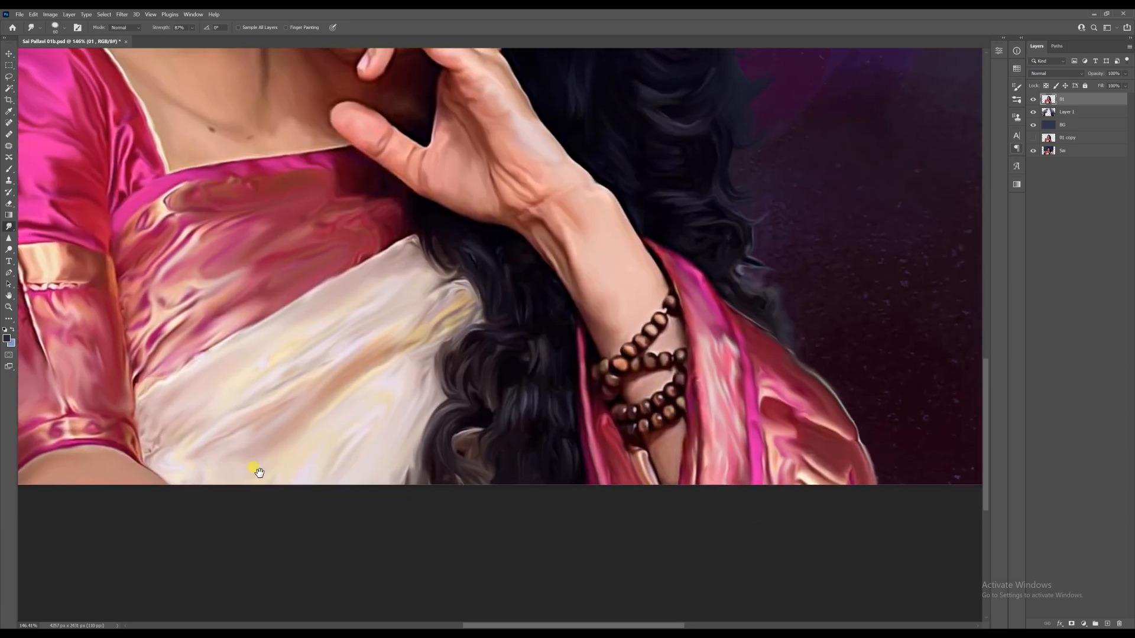
drag(211, 471, 459, 543)
drag(122, 490, 113, 558)
mouse_move(177, 486)
mouse_down()
mouse_move(161, 475)
mouse_move(147, 409)
mouse_move(138, 438)
mouse_up()
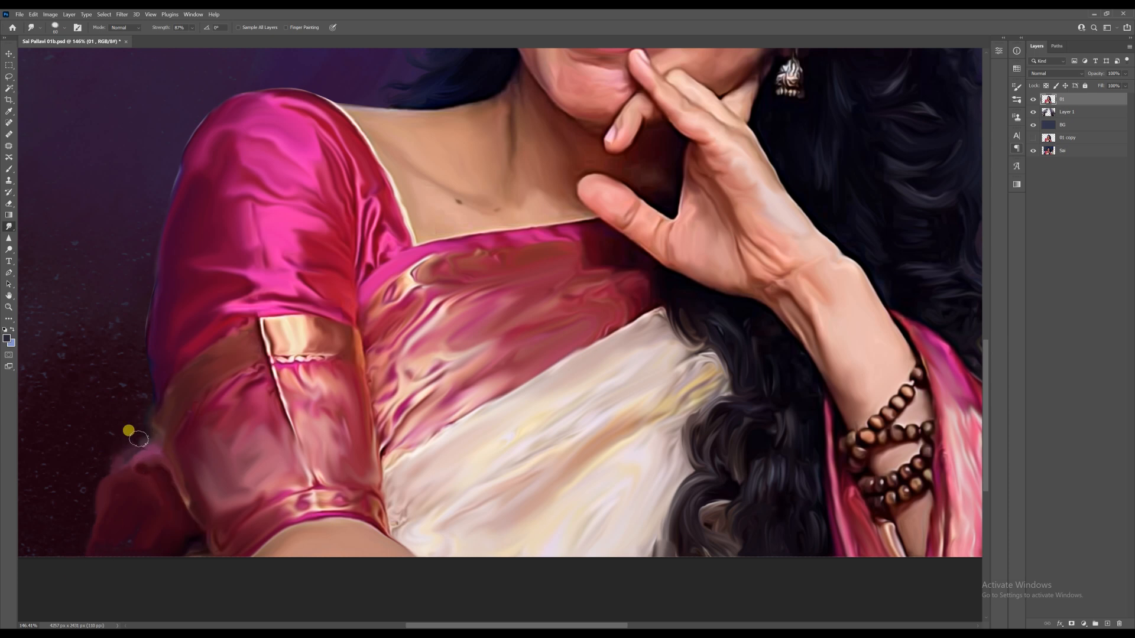
scroll(160, 445, down, 3)
mouse_move(148, 272)
mouse_down()
mouse_move(141, 332)
mouse_move(180, 202)
mouse_move(219, 181)
mouse_up()
scroll(255, 159, down, 3)
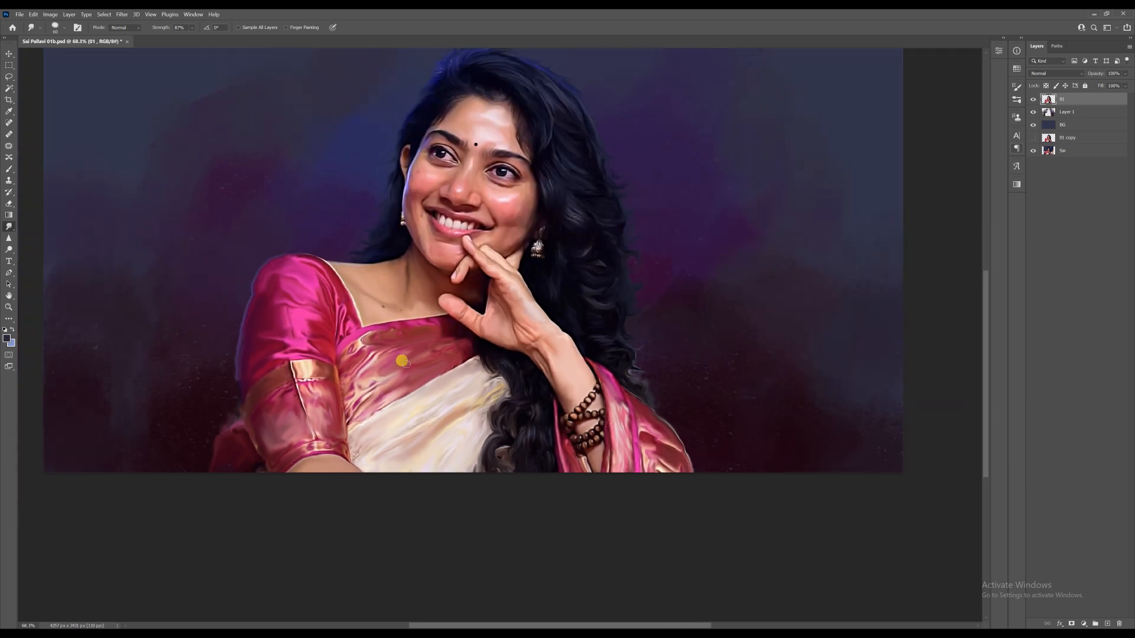
scroll(218, 423, up, 4)
key(p)
click(9, 227)
drag(235, 319, 233, 391)
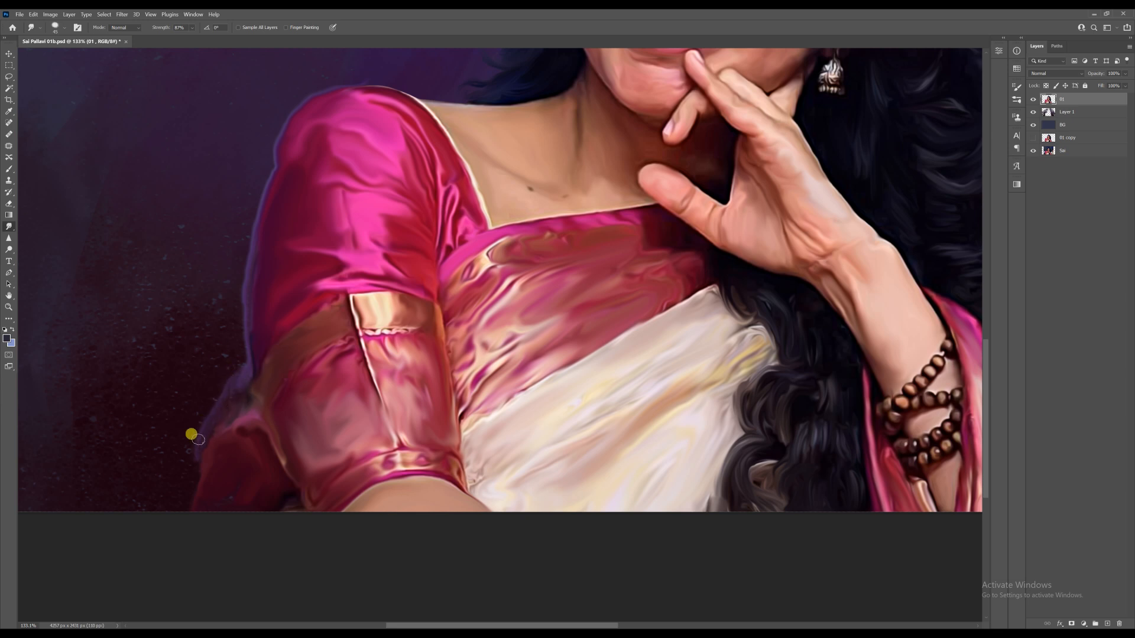
Step: Smudge the skin below the right-hand eye and around the chin
scroll(279, 215, down, 5)
scroll(455, 144, up, 5)
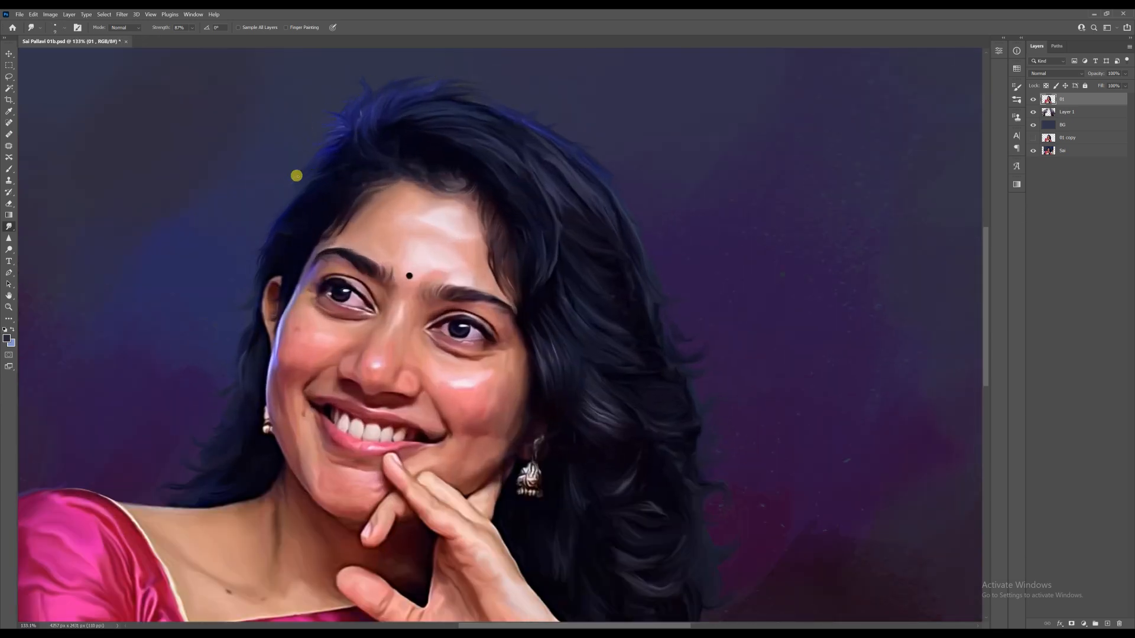
scroll(334, 323, up, 4)
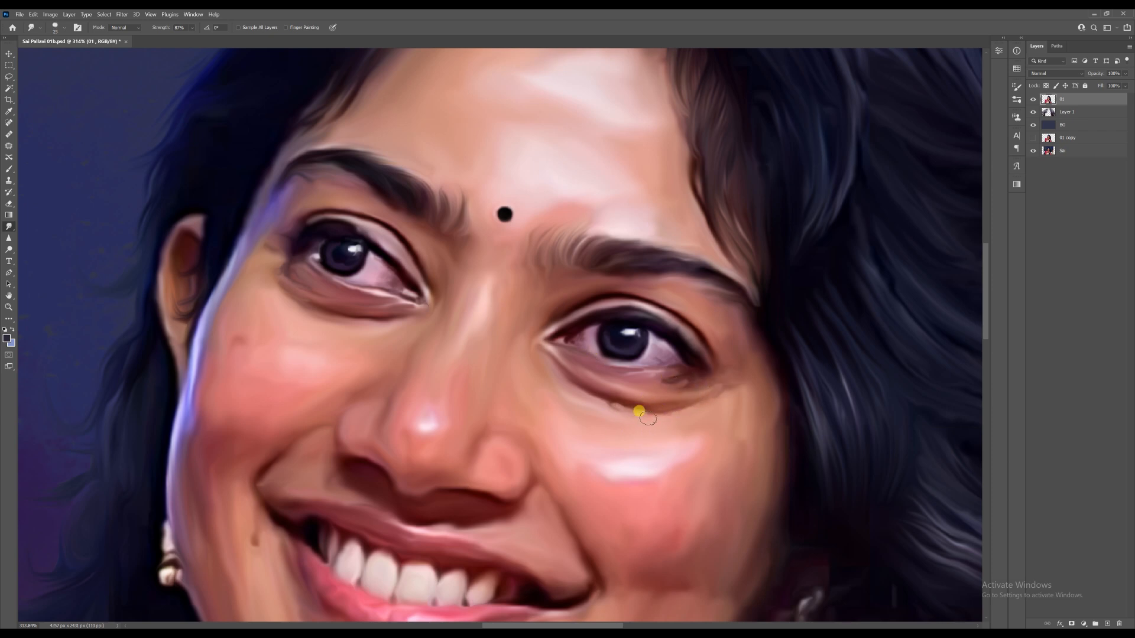
scroll(544, 231, down, 2)
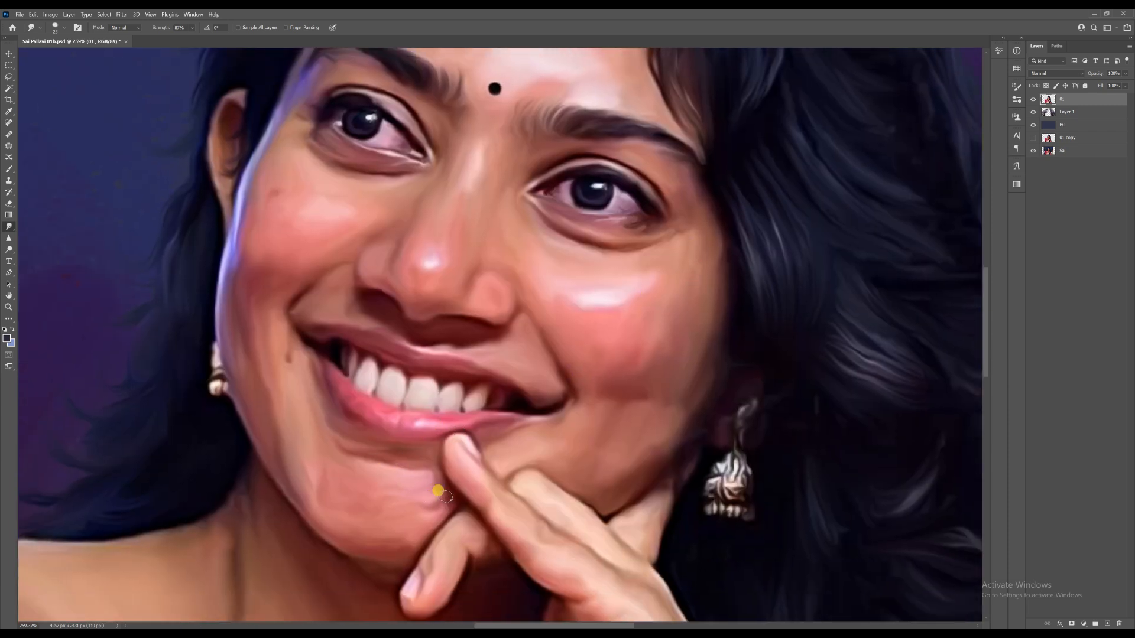
drag(446, 496, 420, 509)
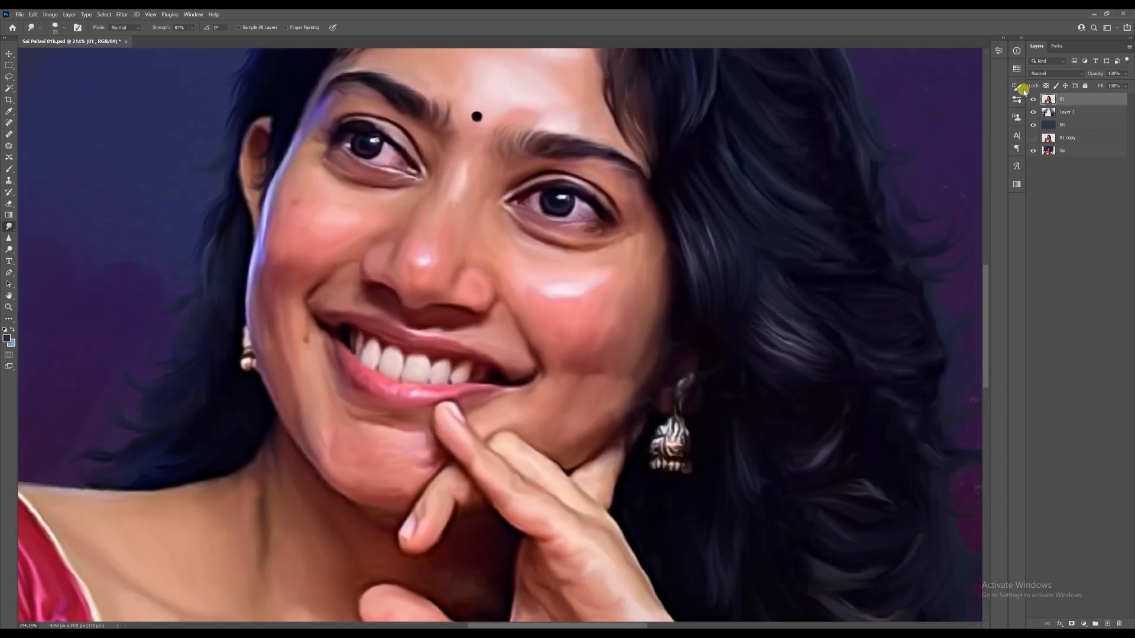
Step: Choose the Skin smooth brush 2_Artea23 preset for smudging, lower its strength and reduce its size
click(1016, 86)
click(863, 83)
click(857, 170)
click(192, 27)
click(200, 39)
key(bracketleft)
key(bracketleft)
key(bracketleft)
key(bracketleft)
key(bracketleft)
key(bracketleft)
key(bracketleft)
key(bracketleft)
Step: Smooth the skin of the chin, right-hand cheek and nose with small smudge strokes of varying brush size
drag(353, 441, 344, 412)
key(bracketleft)
key(bracketright)
key(bracketright)
mouse_move(599, 315)
mouse_down()
mouse_move(630, 277)
mouse_move(625, 318)
mouse_move(581, 330)
mouse_move(540, 315)
mouse_move(607, 275)
mouse_up()
key(bracketleft)
key(bracketleft)
key(bracketleft)
drag(441, 232, 432, 269)
key(bracketright)
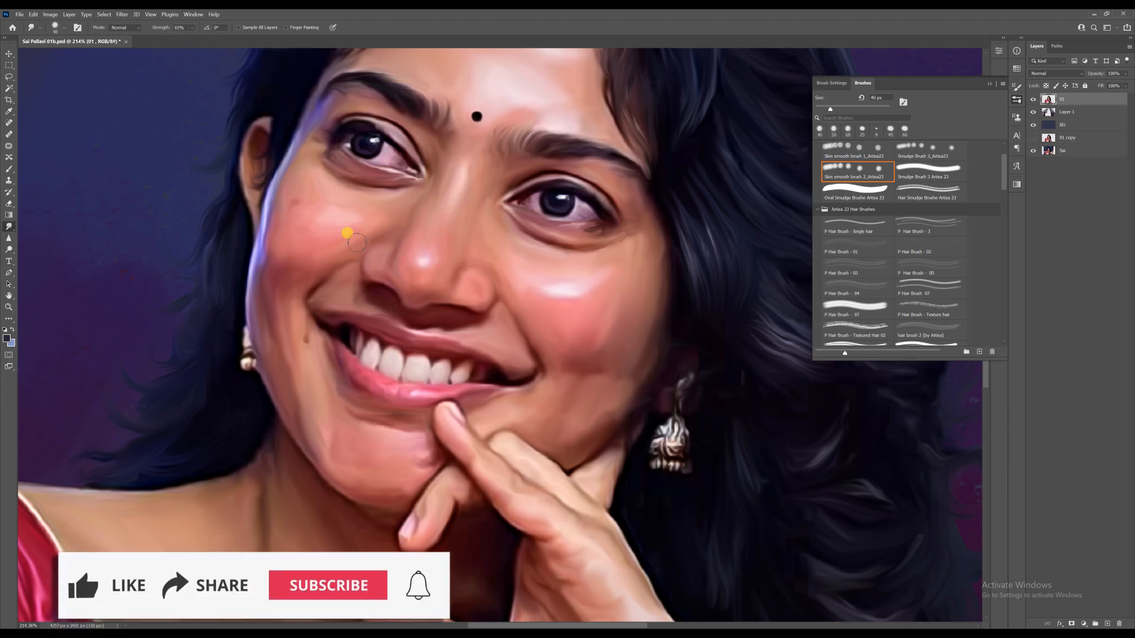
Step: Smooth the left-hand cheek and the skin above the upper lip with a smudge brush of about 30 to 50 px
drag(340, 213, 329, 231)
key(bracketright)
key(bracketleft)
key(bracketleft)
key(bracketleft)
key(bracketleft)
mouse_move(296, 266)
mouse_down()
mouse_move(283, 310)
mouse_move(347, 277)
mouse_up()
key(bracketright)
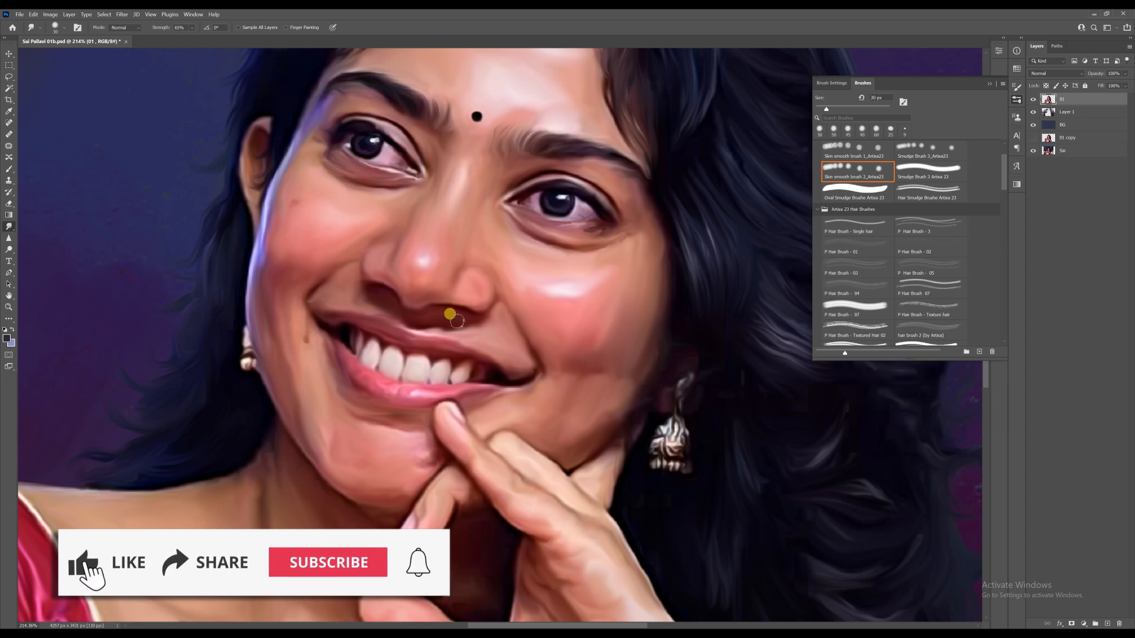
drag(494, 334, 517, 346)
Step: Enlarge the smudge brush to around 60 px and smooth the lower right-hand cheek and the forehead
key(bracketright)
key(bracketright)
key(bracketright)
key(bracketright)
key(bracketright)
key(bracketright)
drag(607, 404, 612, 384)
key(bracketleft)
key(bracketleft)
drag(621, 253, 597, 358)
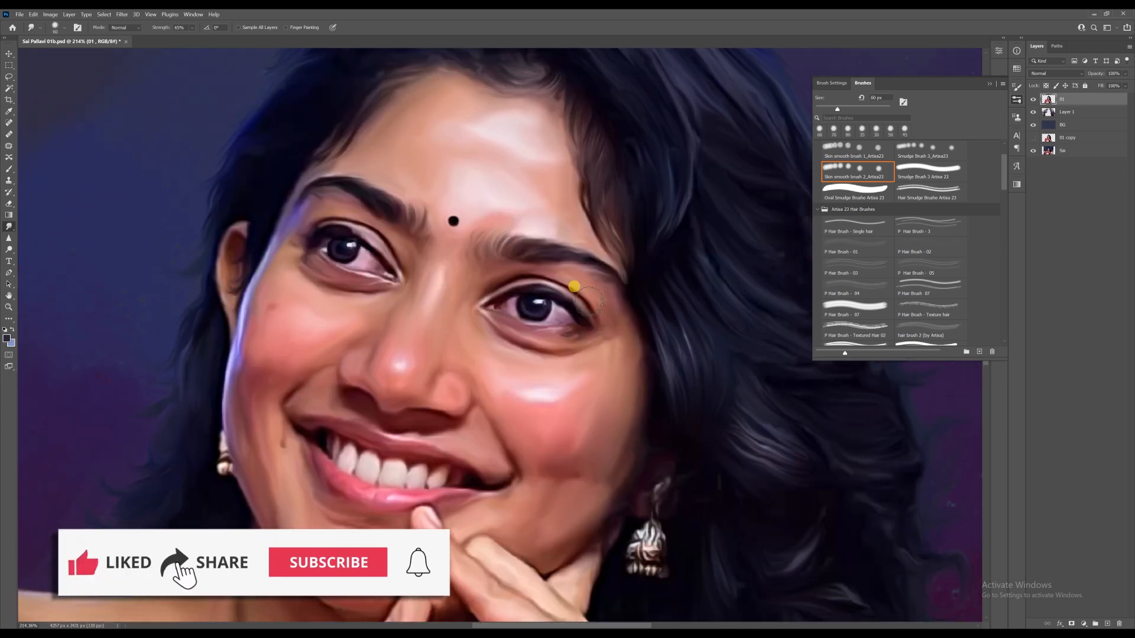
drag(458, 165, 451, 127)
Step: Save the document under the file name Sai Pallavi 01.psd
scroll(435, 111, down, 6)
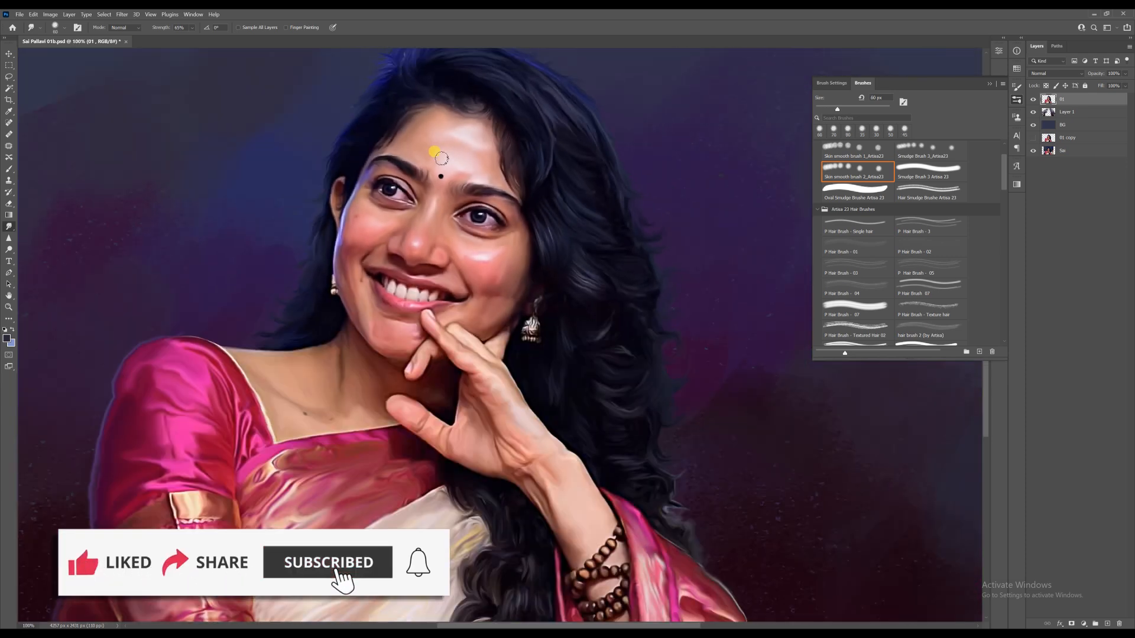
key(ctrl+shift+s)
click(118, 81)
click(383, 351)
click(582, 327)
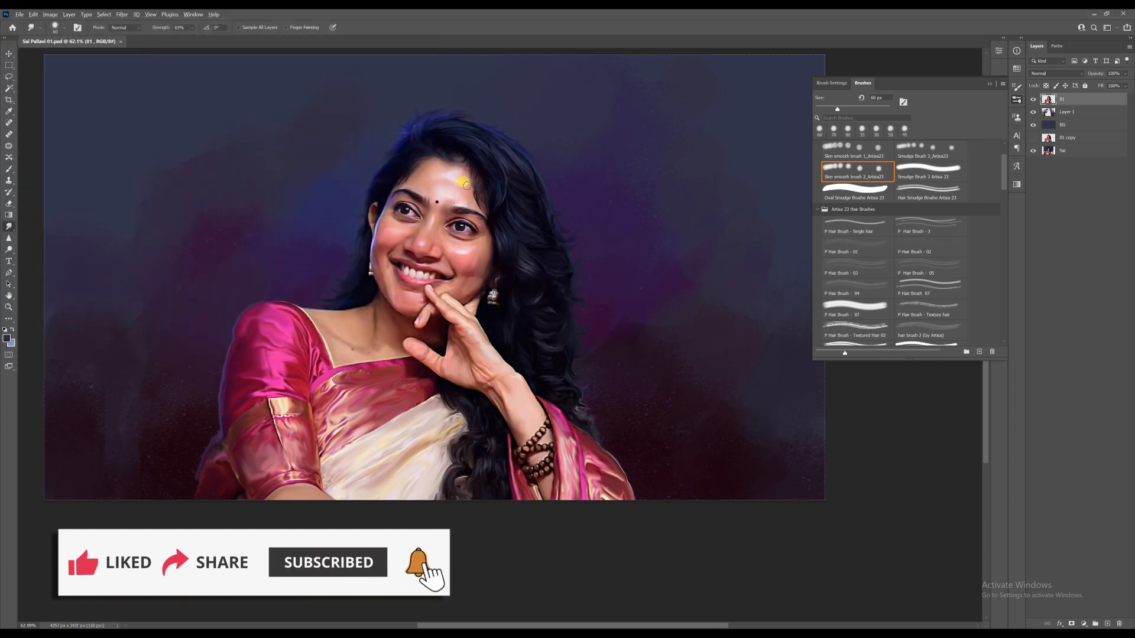
Step: Add a new layer above layer 01 and name it Hair
scroll(462, 214, up, 3)
scroll(457, 219, down, 2)
scroll(430, 148, up, 6)
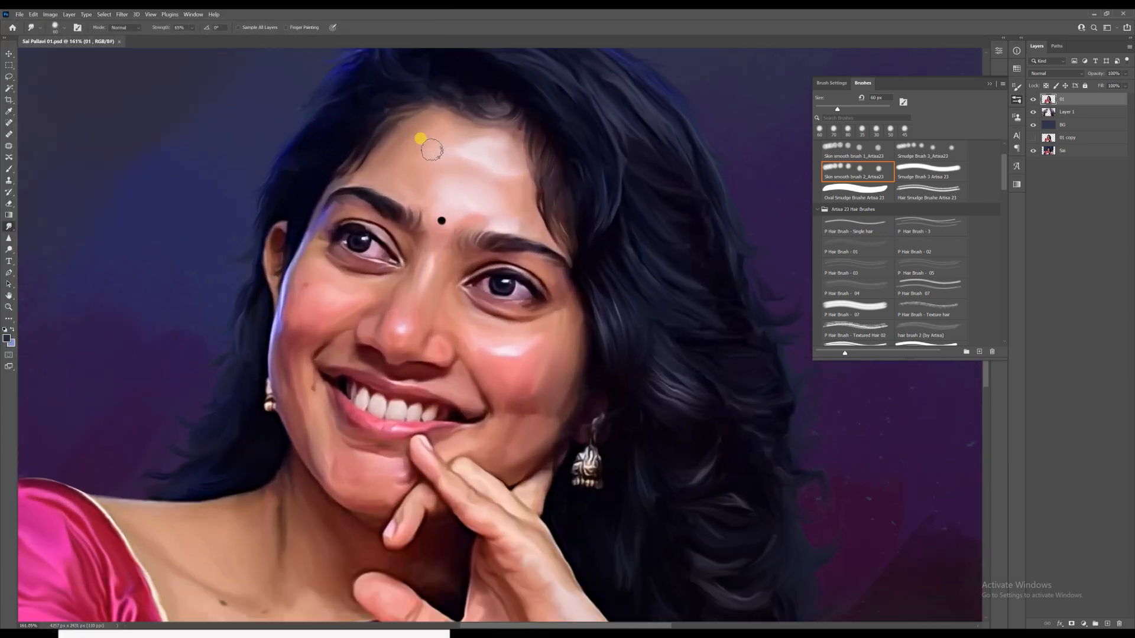
click(1107, 624)
scroll(500, 252, down, 6)
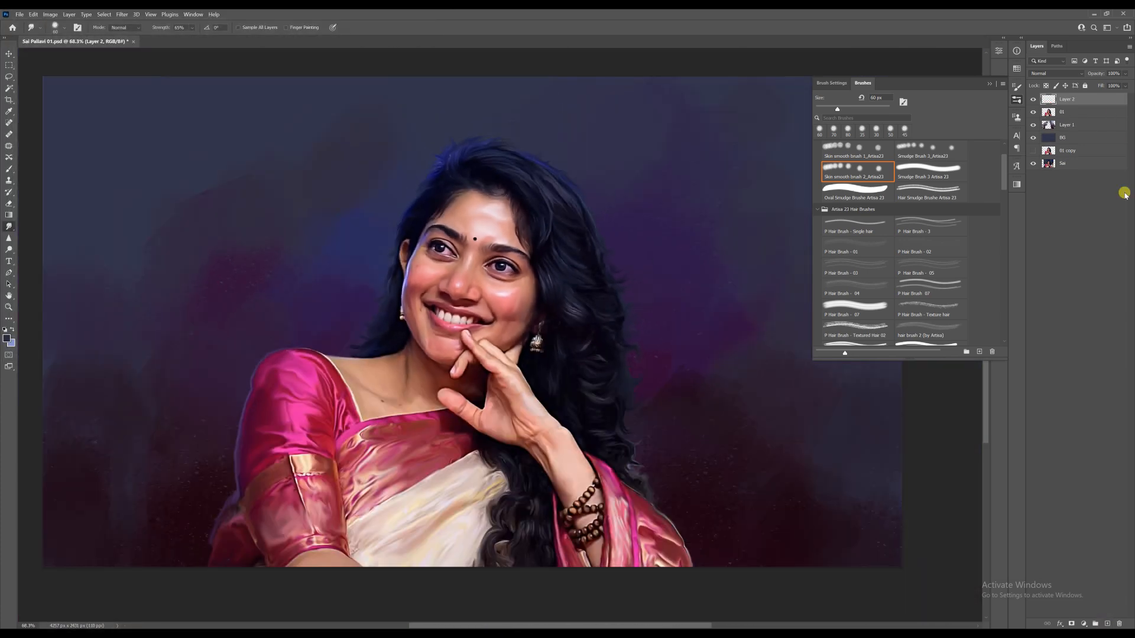
click(1066, 99)
text(Hair)
key(Return)
Step: Switch to the Brush tool and pick a thin hair-strand brush preset
scroll(537, 188, up, 4)
click(933, 172)
click(918, 190)
click(8, 169)
click(831, 84)
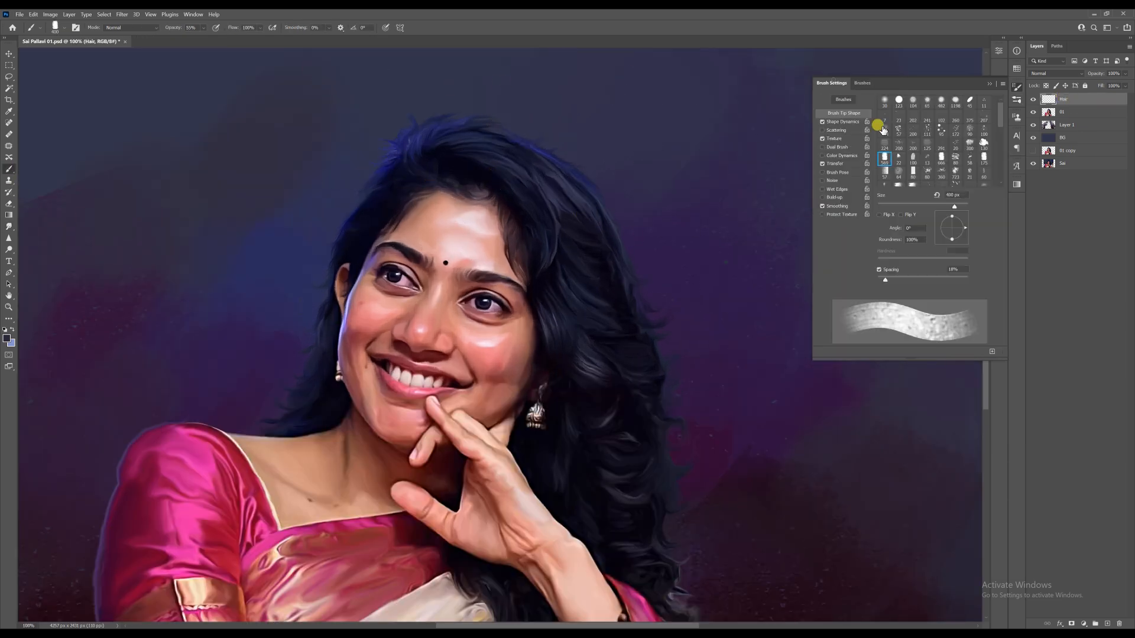
click(862, 83)
drag(1003, 197, 1003, 155)
click(932, 236)
click(988, 84)
Step: Enable Transfer for the hair brush and paint fine light strands on the upper left hair outline, reducing the brush to 2 px
scroll(390, 113, up, 8)
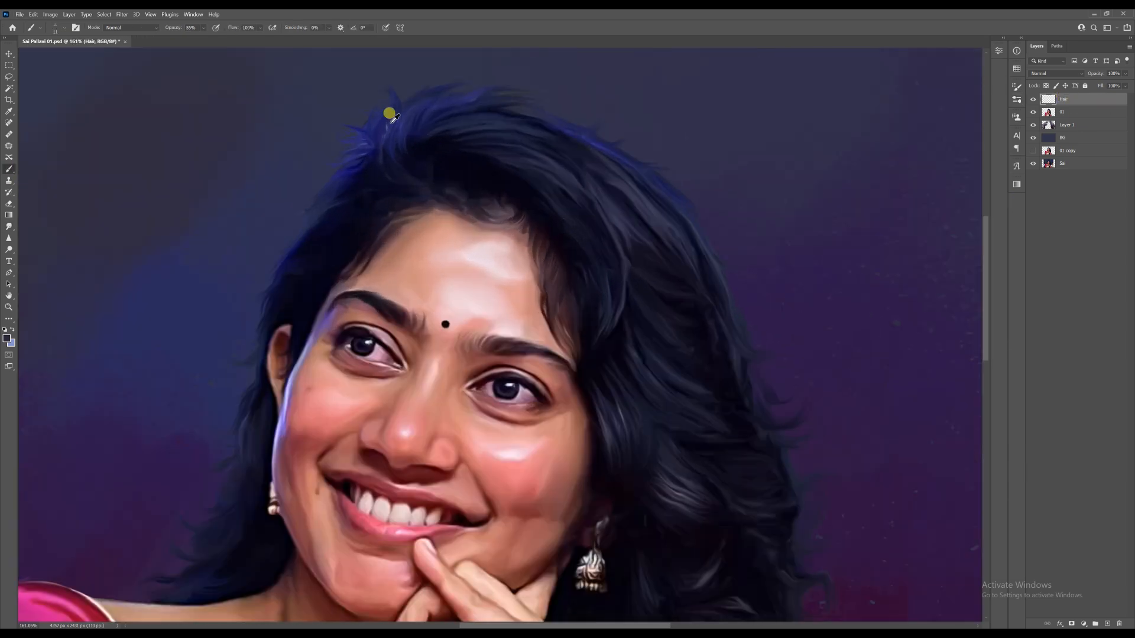
alt+click(241, 522)
drag(358, 150, 314, 166)
key(ctrl+z)
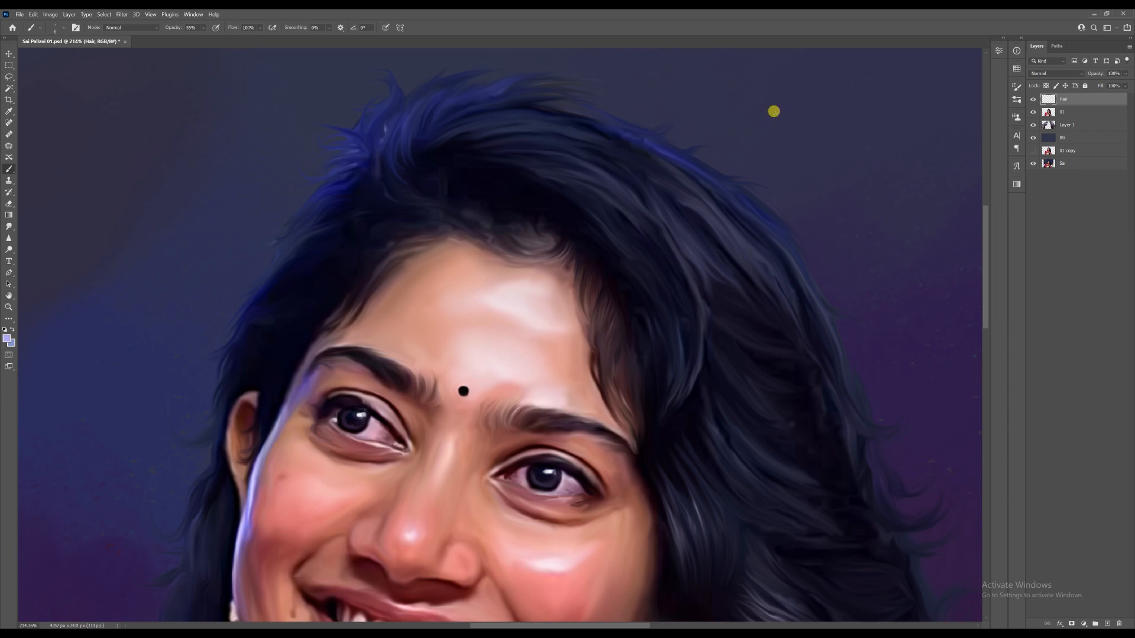
click(1016, 86)
click(831, 82)
click(822, 164)
drag(359, 152, 304, 177)
key(bracketleft)
key(bracketleft)
key(bracketleft)
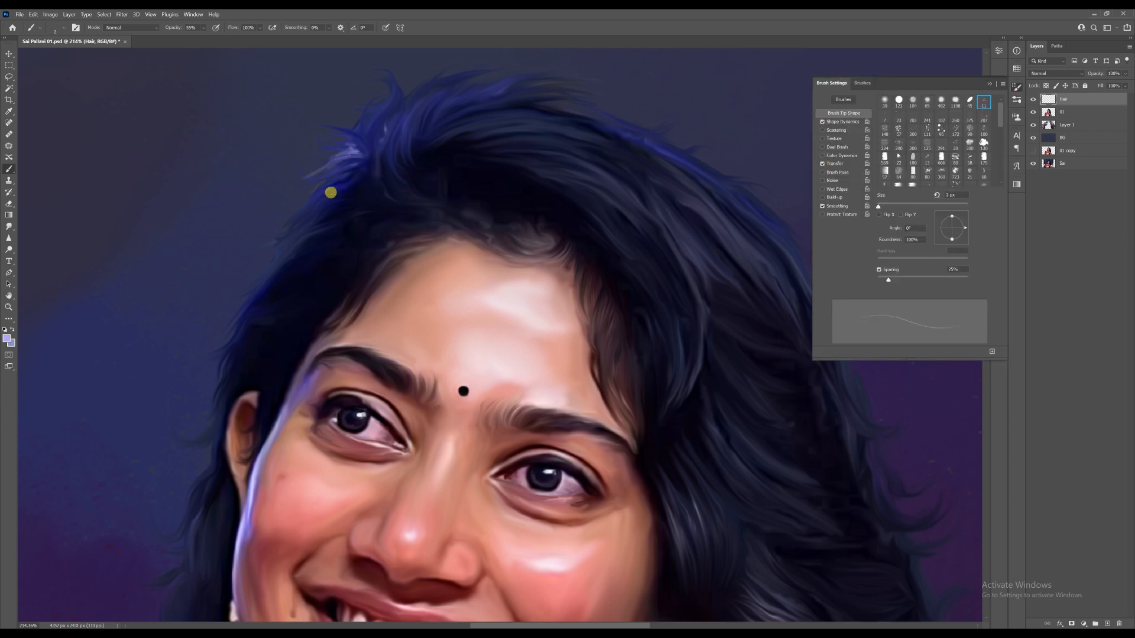
Step: Set the foreground colour to a saturated blue and paint 5 px flyaway strands along the crown and left hair outline
alt+click(356, 134)
click(7, 339)
click(679, 385)
click(777, 354)
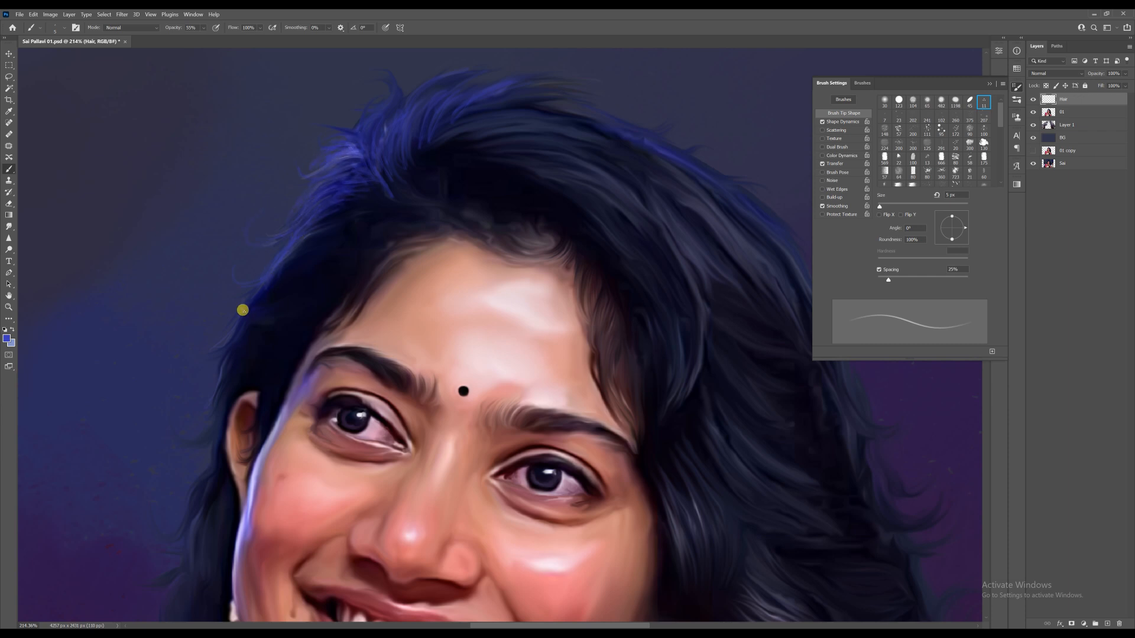
drag(242, 295, 308, 175)
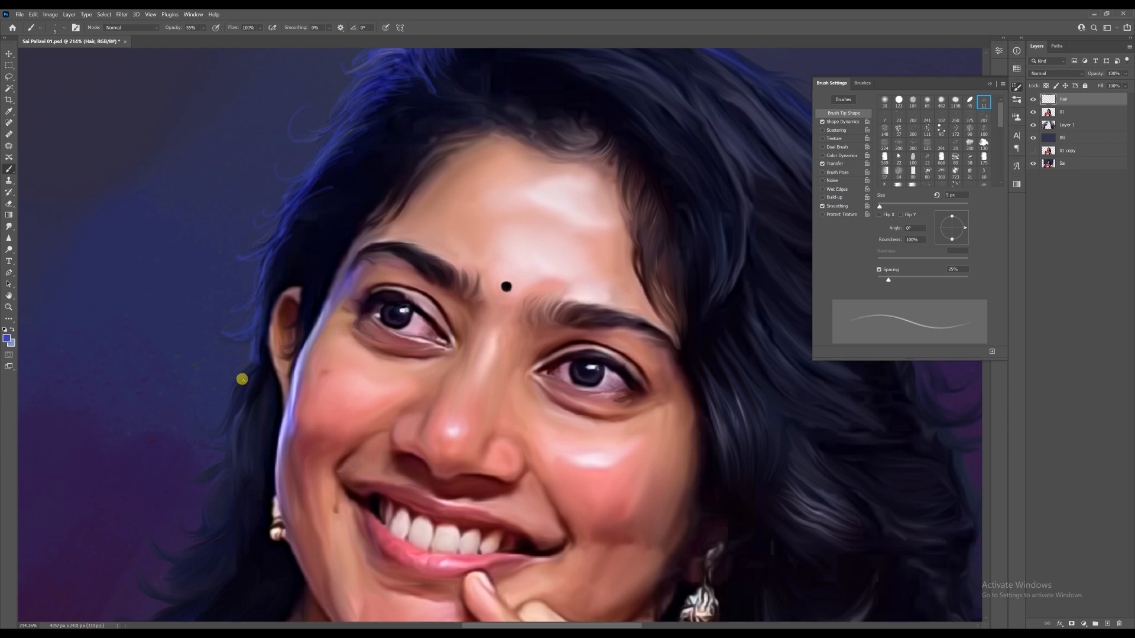
scroll(214, 468, down, 3)
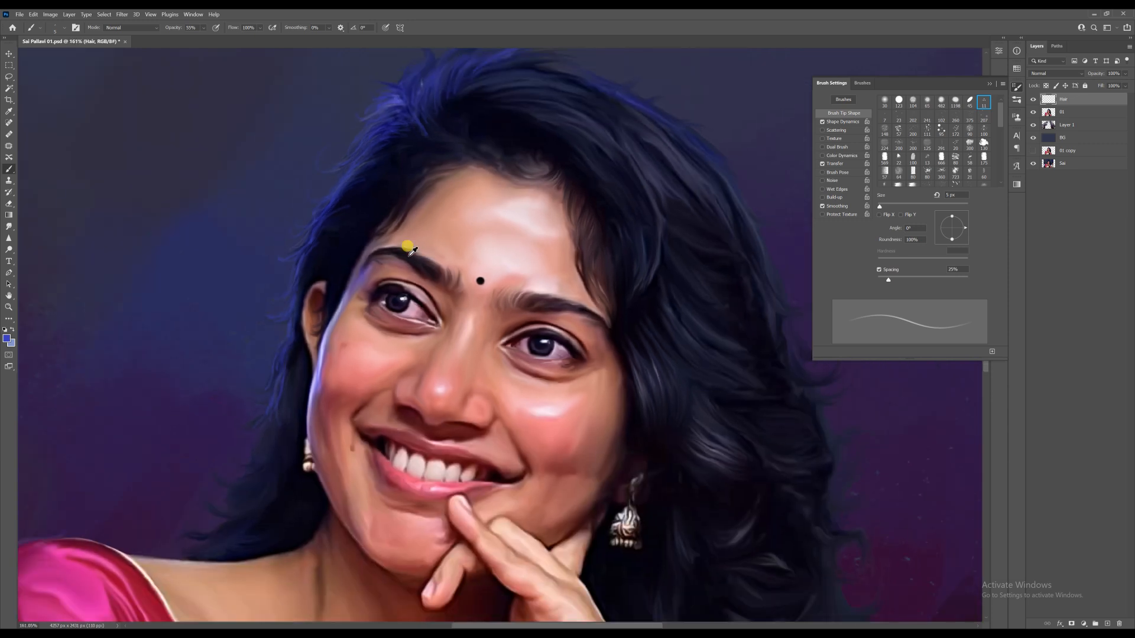
drag(453, 138, 348, 286)
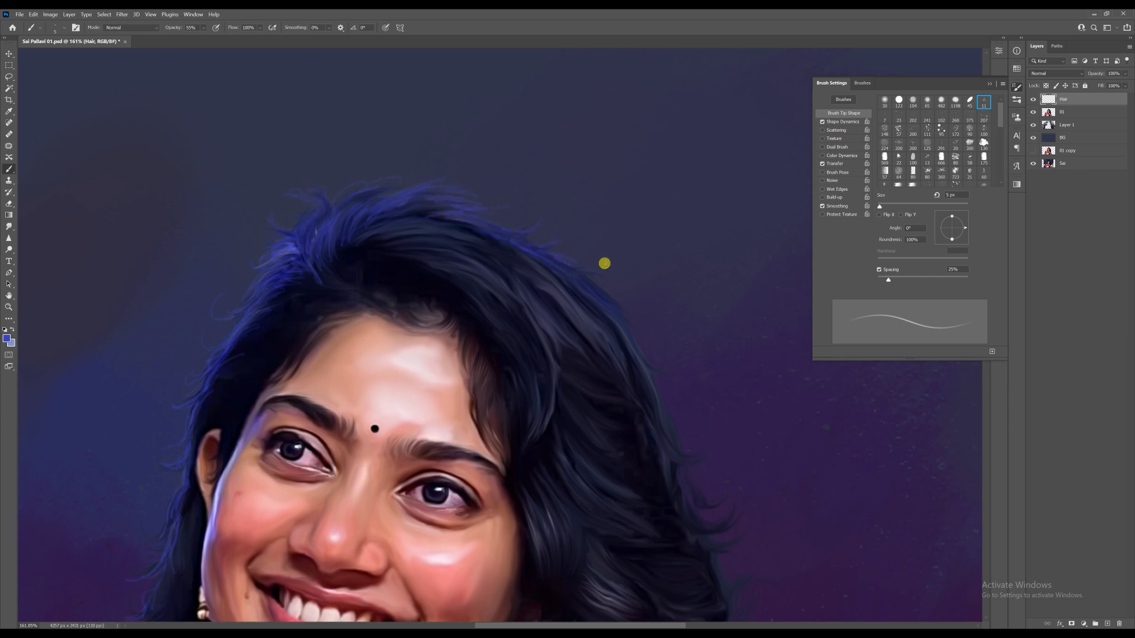
Step: Paint blue 5 px flyaway strands down the right outer edge of the hair to the saree sleeve
scroll(611, 314, down, 3)
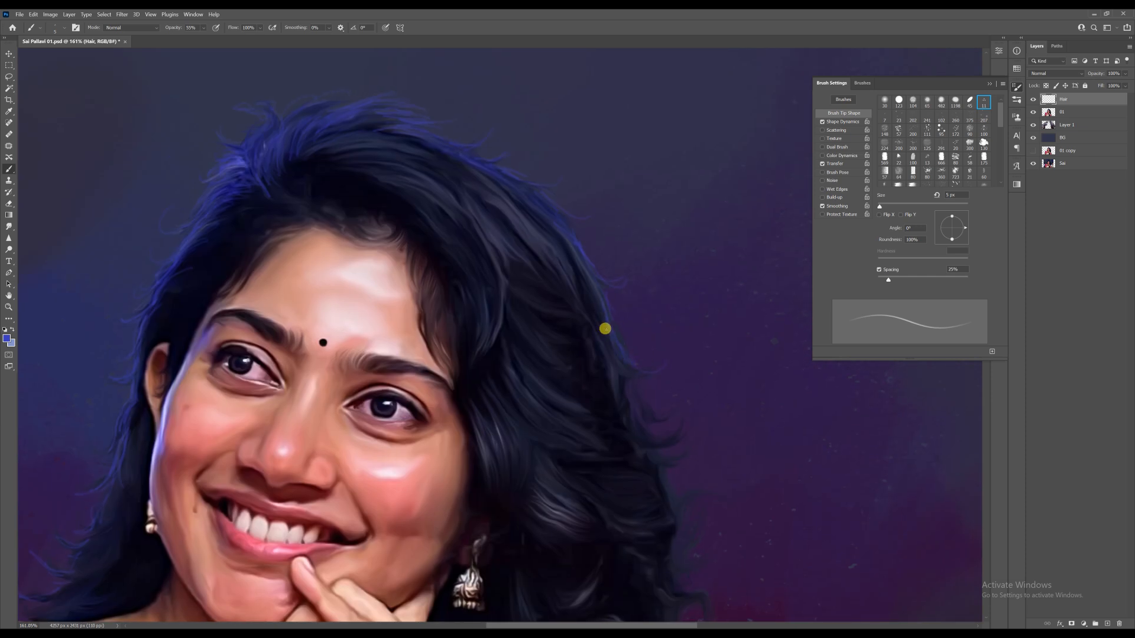
drag(650, 416, 605, 342)
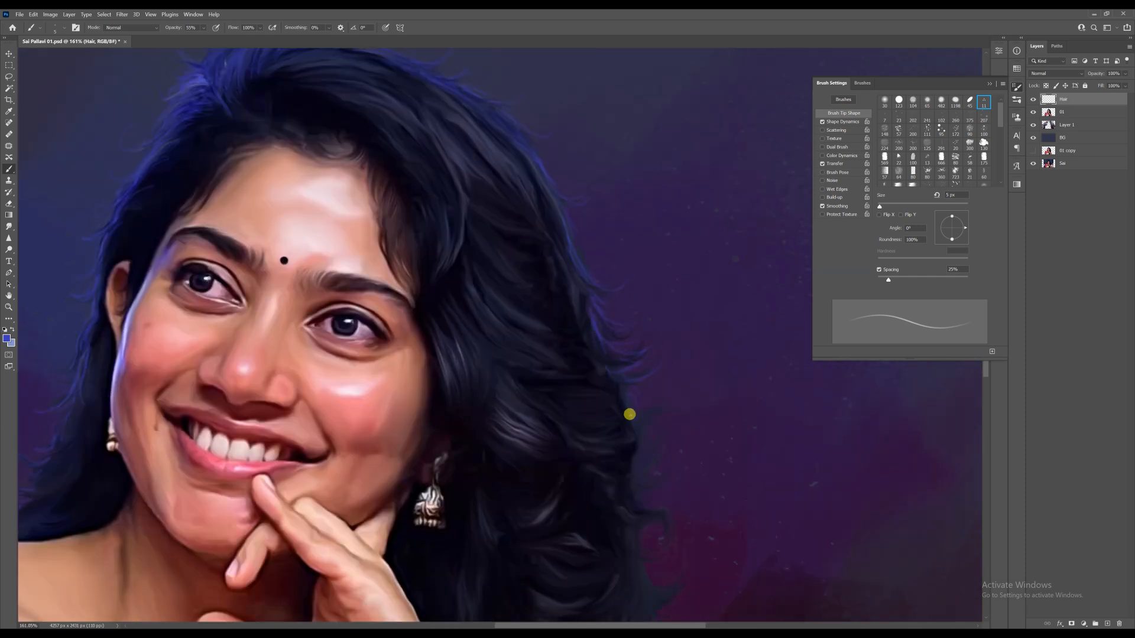
key(ctrl+1)
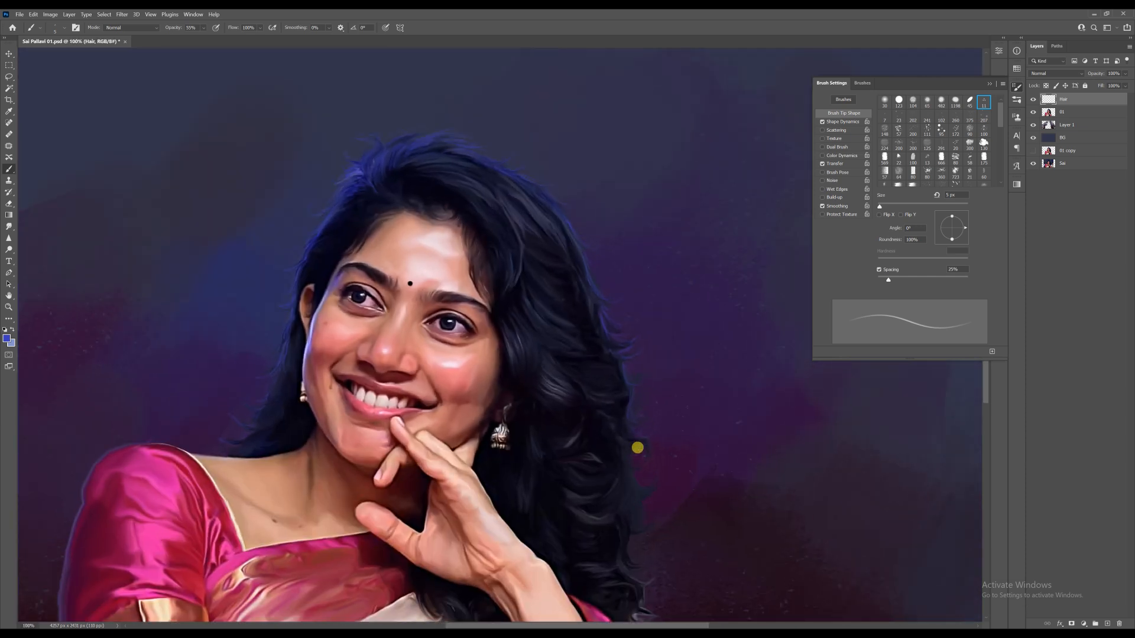
drag(643, 564, 613, 503)
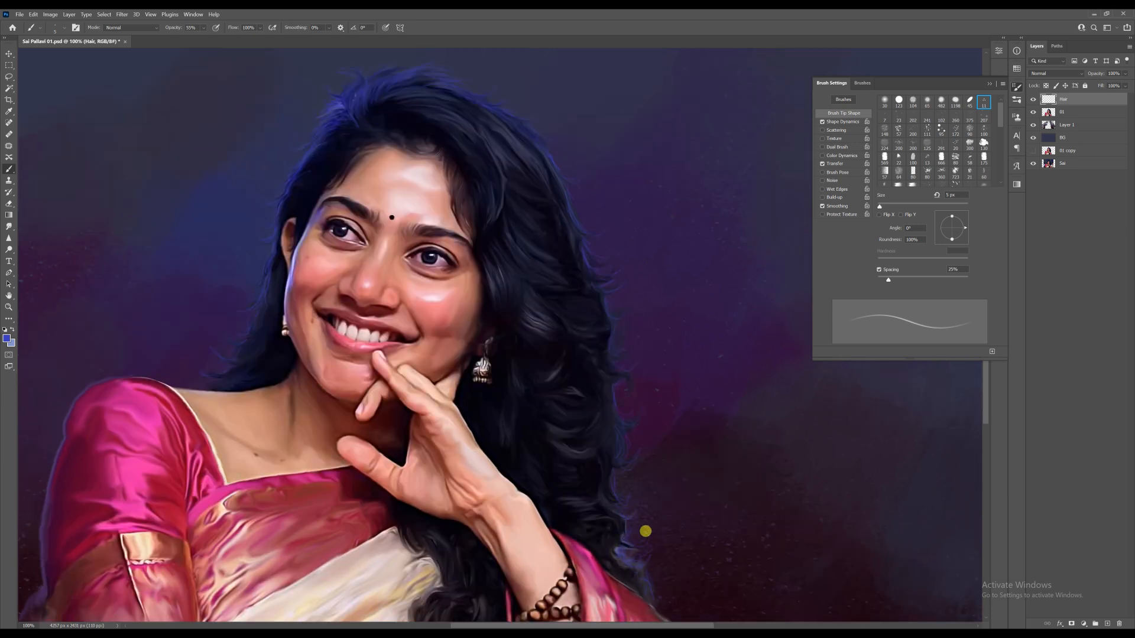
Step: Switch to the Smudge tool with the Hair Smudge Brushe Artea 23 preset, raise its strength and set its size to 25 px
scroll(432, 104, up, 4)
key(r)
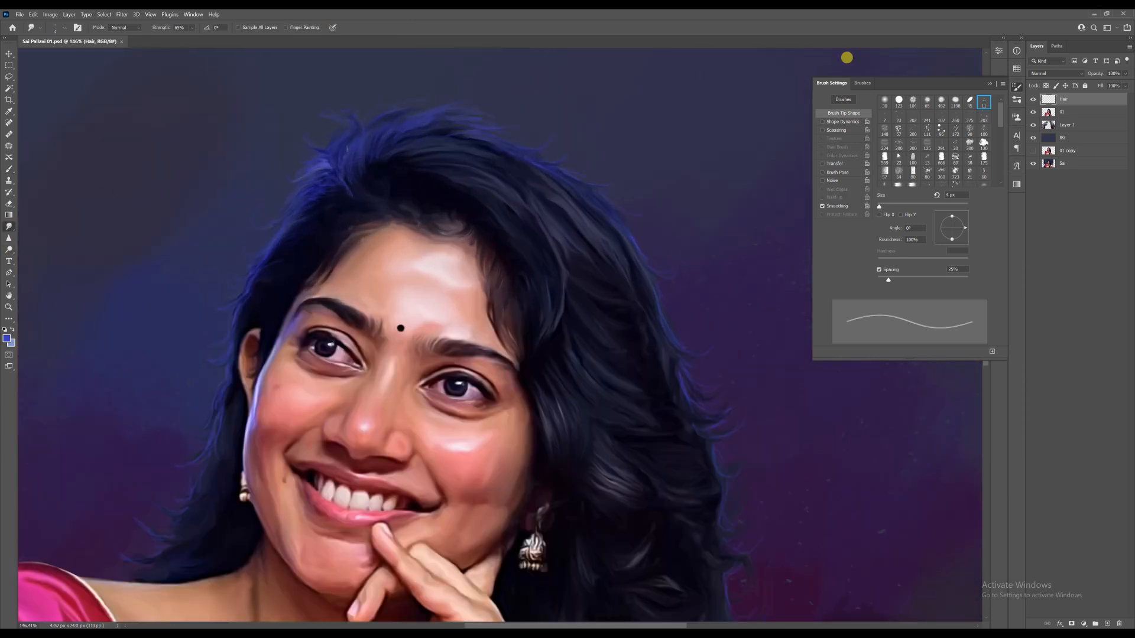
click(863, 82)
click(193, 28)
drag(203, 41, 208, 40)
click(332, 186)
key(bracketright)
key(bracketright)
key(bracketright)
key(bracketright)
key(bracketright)
key(bracketright)
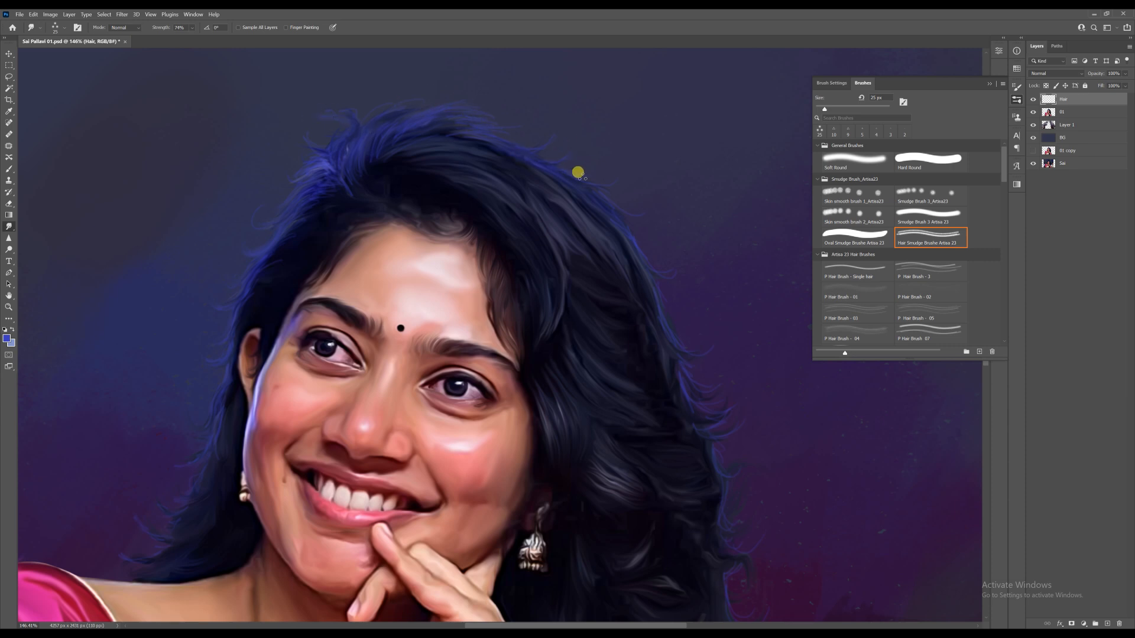
Step: Smudge the blue strands along the right hair edge on the Hair layer and save the document
drag(679, 325, 648, 281)
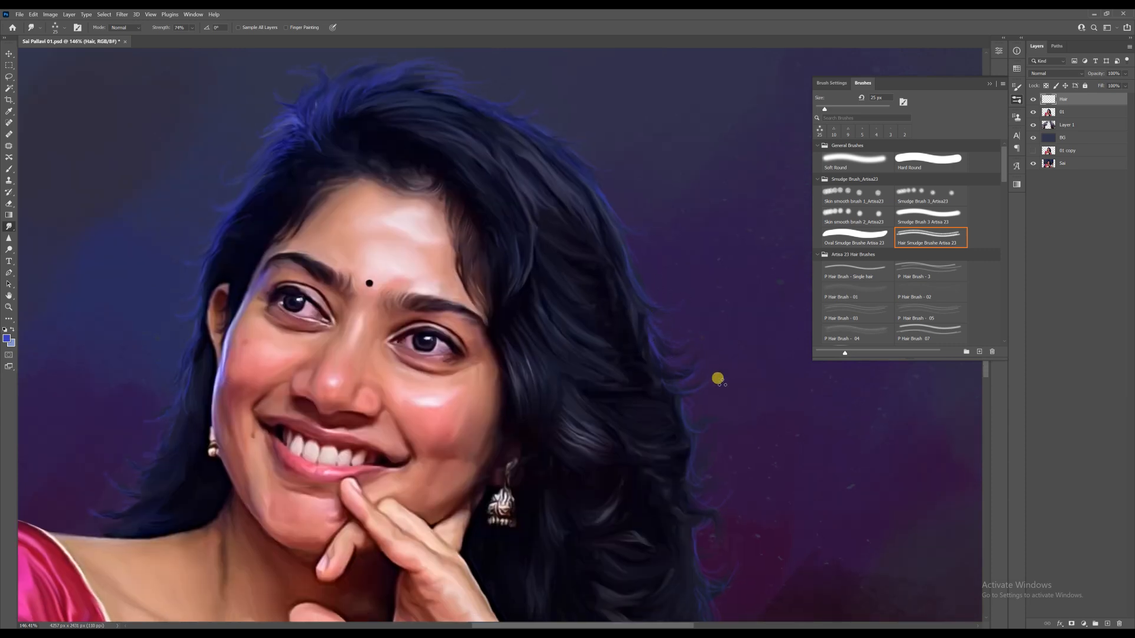
scroll(687, 418, down, 5)
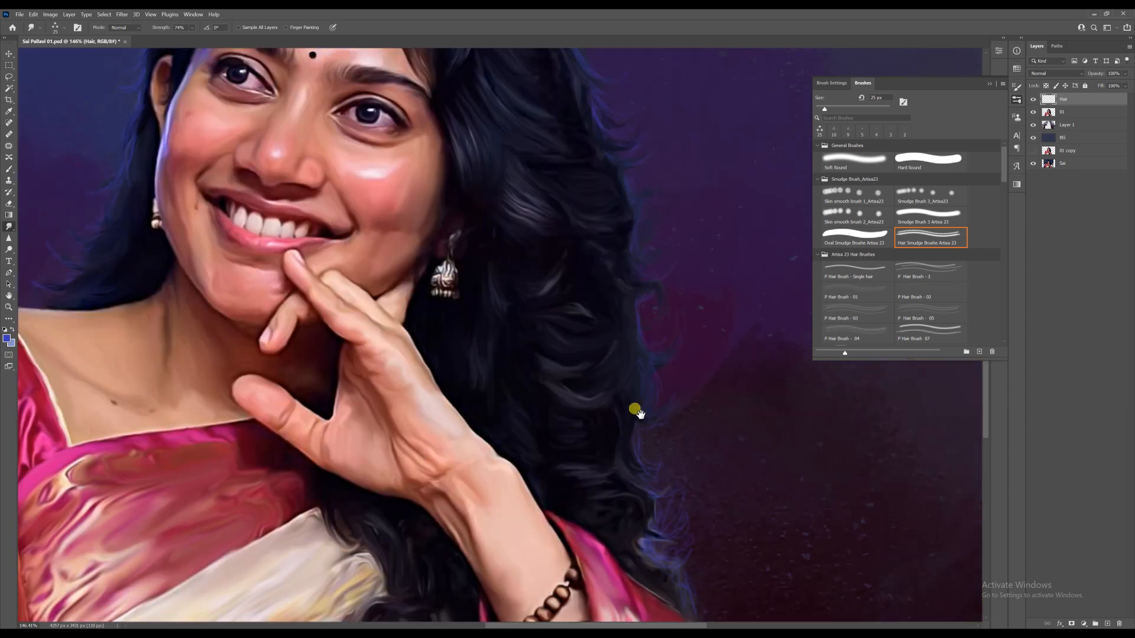
scroll(679, 610, down, 6)
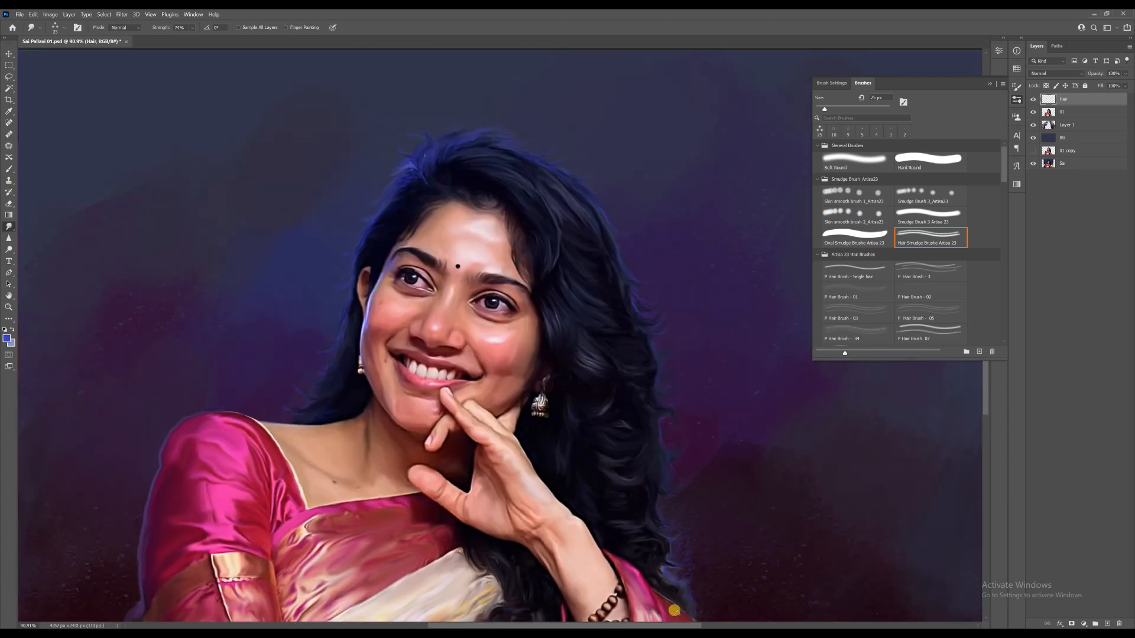
scroll(674, 610, up, 3)
scroll(457, 423, down, 6)
key(ctrl+s)
Step: Add a new layer above the Hair layer and name it Color 01
scroll(408, 288, up, 5)
scroll(411, 288, down, 4)
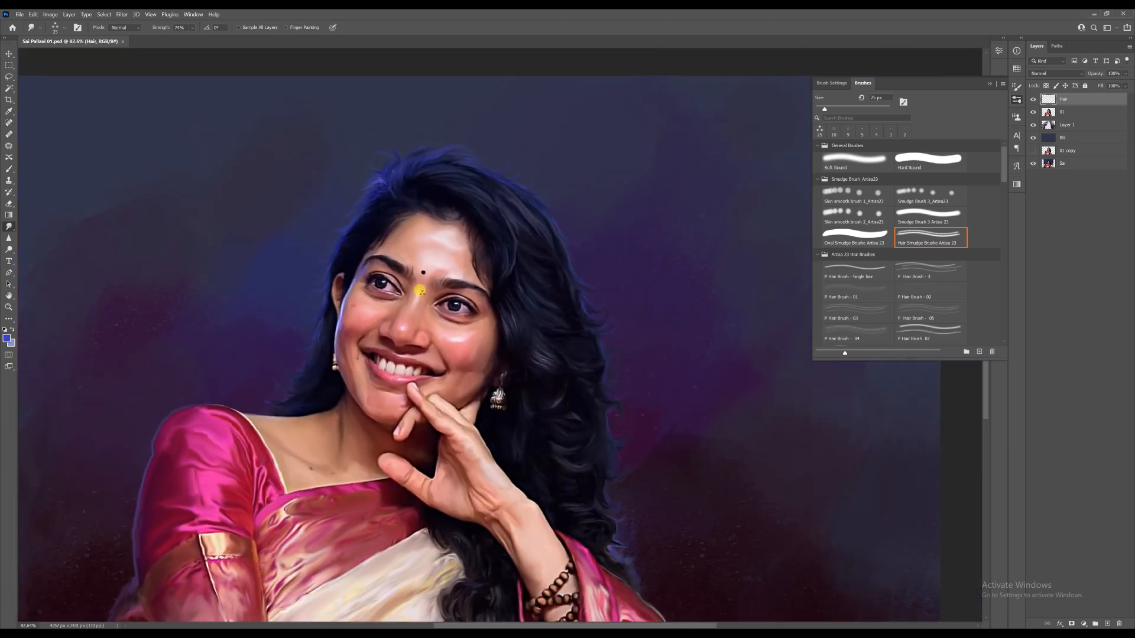
scroll(494, 229, up, 3)
key(ctrl+shift+alt+n)
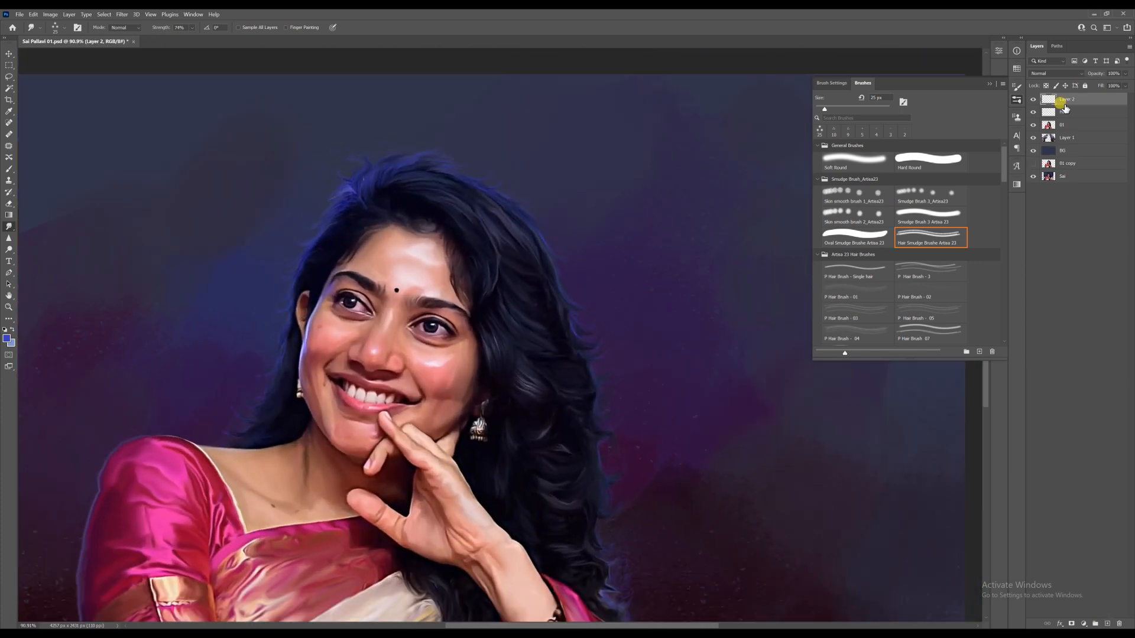
key(Return)
scroll(418, 170, down, 4)
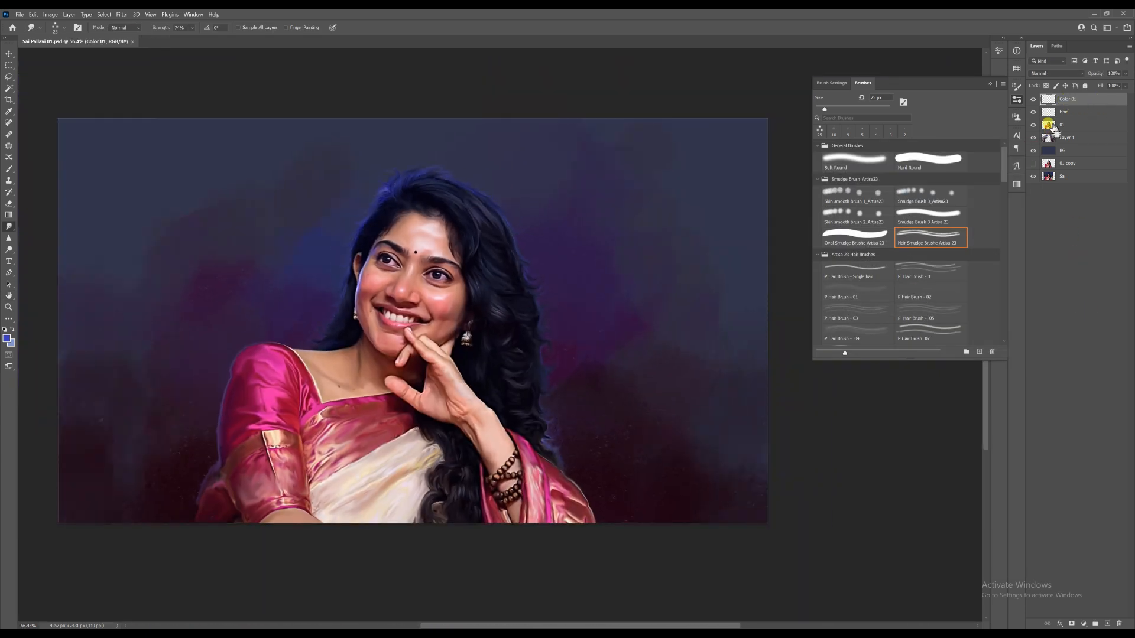
Step: Load the outline of layer 01 as a selection and choose the Brush tool with the Soft Round preset
ctrl+click(1054, 127)
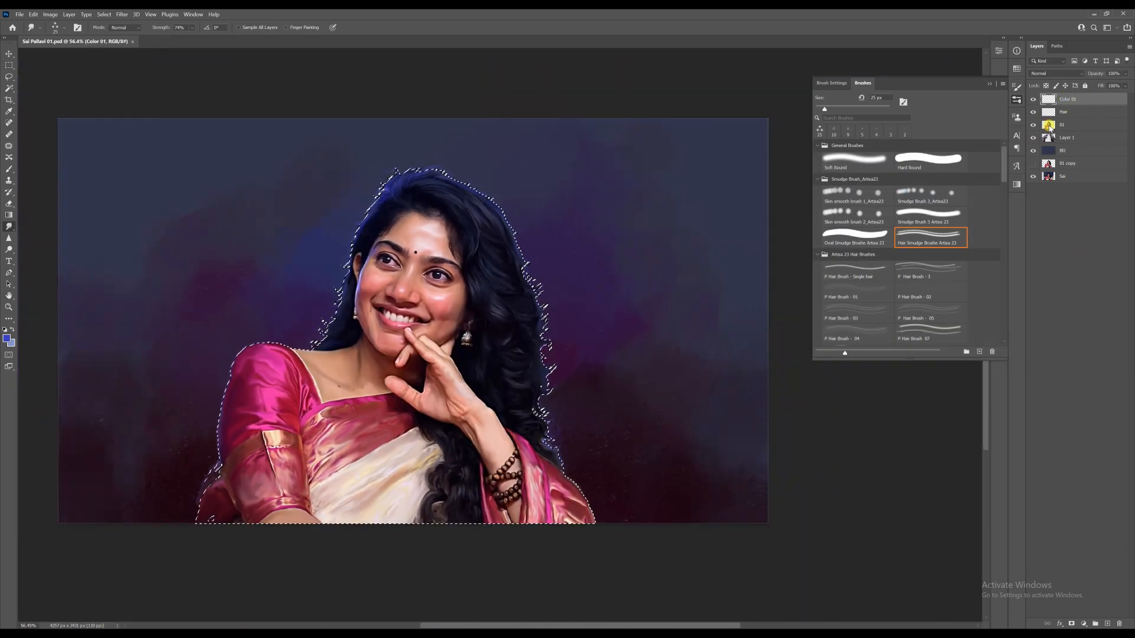
key(b)
click(76, 27)
click(863, 83)
click(853, 160)
click(1016, 99)
Step: Enlarge the brush to 200 px and paint blue along the outer edges of the hair and saree sleeve on Color 01
scroll(326, 184, up, 2)
key(bracketright)
key(bracketright)
key(bracketright)
key(bracketright)
key(bracketright)
key(bracketright)
key(bracketright)
key(bracketright)
key(bracketright)
key(bracketright)
key(bracketright)
key(bracketright)
key(bracketright)
key(bracketright)
key(bracketright)
key(bracketright)
key(bracketright)
key(bracketright)
key(bracketright)
key(bracketright)
mouse_move(353, 219)
mouse_down()
mouse_move(394, 189)
mouse_move(484, 169)
mouse_up()
drag(184, 422, 172, 520)
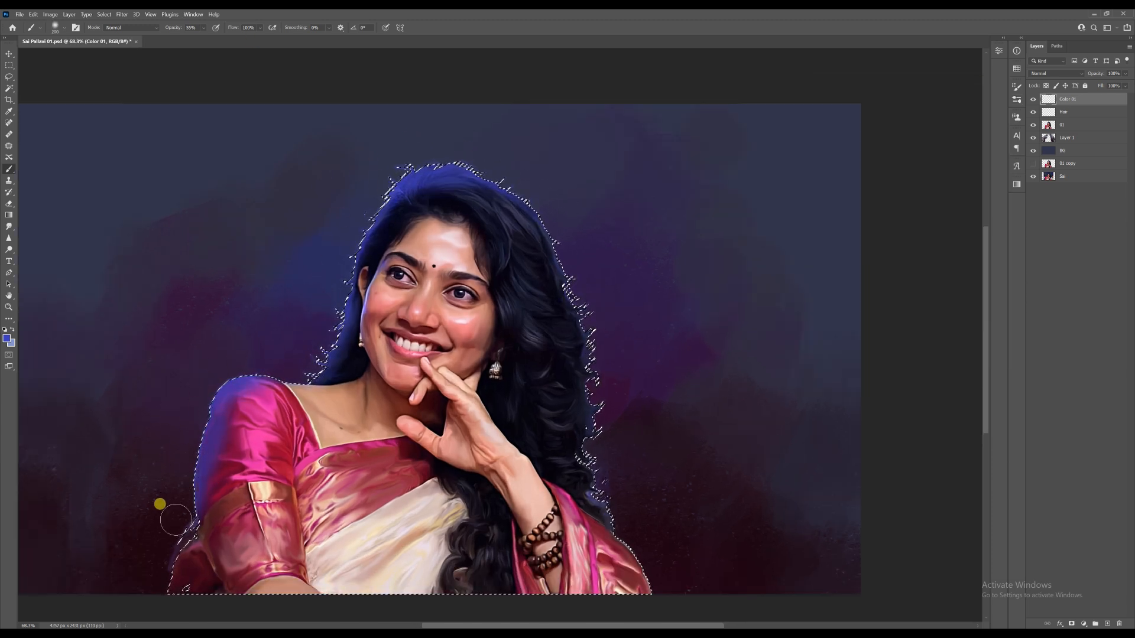
mouse_move(314, 376)
mouse_down()
mouse_move(353, 273)
mouse_move(594, 320)
mouse_move(598, 419)
mouse_up()
Step: Set the Color 01 layer to Soft Light blending, deselect the figure and save the document
scroll(516, 186, down, 2)
click(1056, 74)
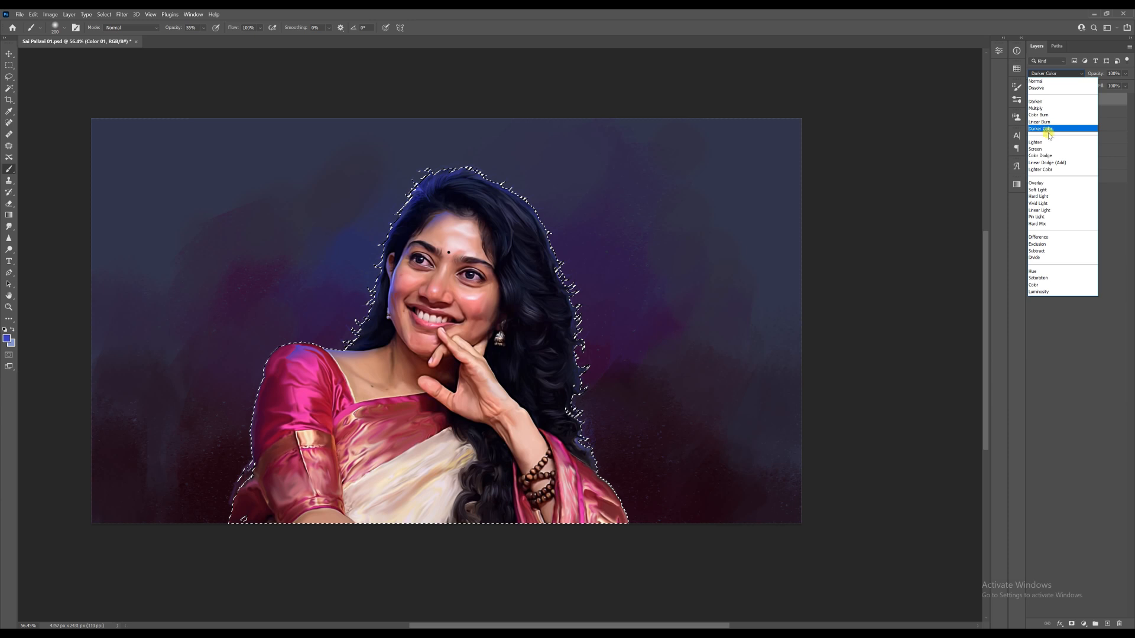
click(1049, 183)
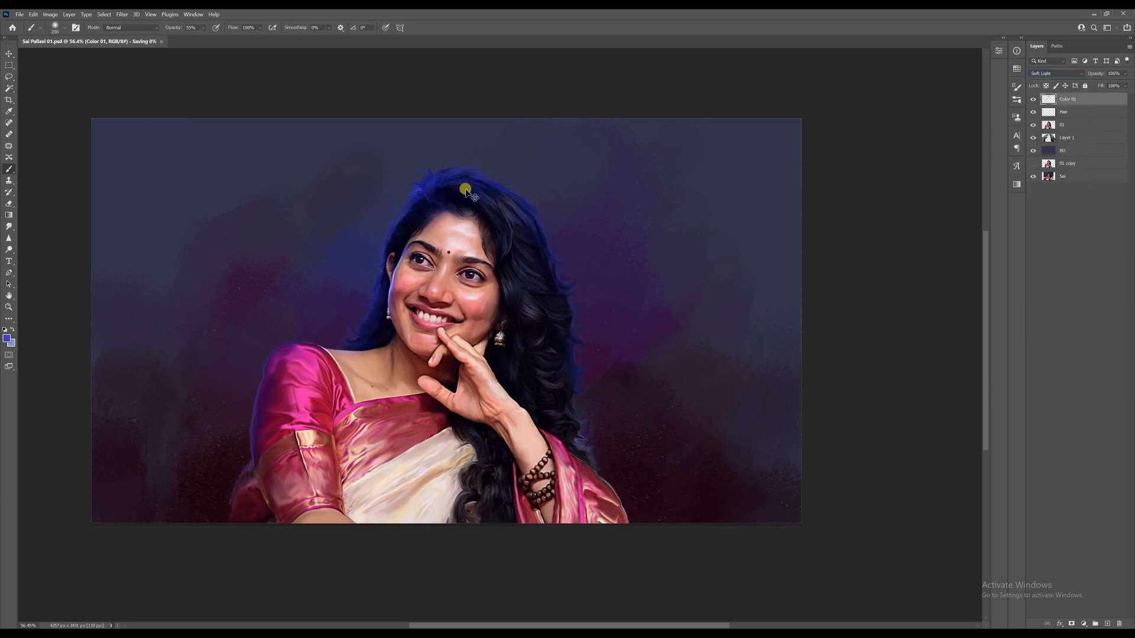
key(ctrl+d)
scroll(482, 261, up, 3)
key(ctrl+s)
Step: Apply an image adjustment to the Color 01 layer to intensify the blue edge tint
click(50, 14)
mouse_move(64, 35)
click(202, 41)
drag(795, 197, 837, 200)
click(941, 114)
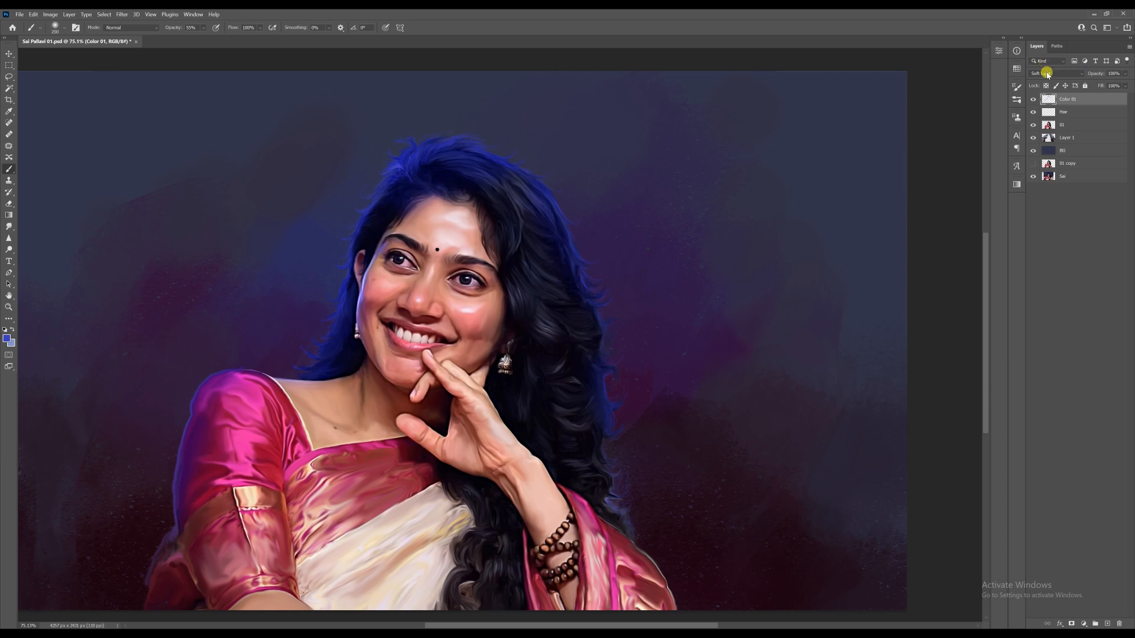
Step: Change the blend mode of the Color 01 layer to Overlay and save the document
click(1056, 73)
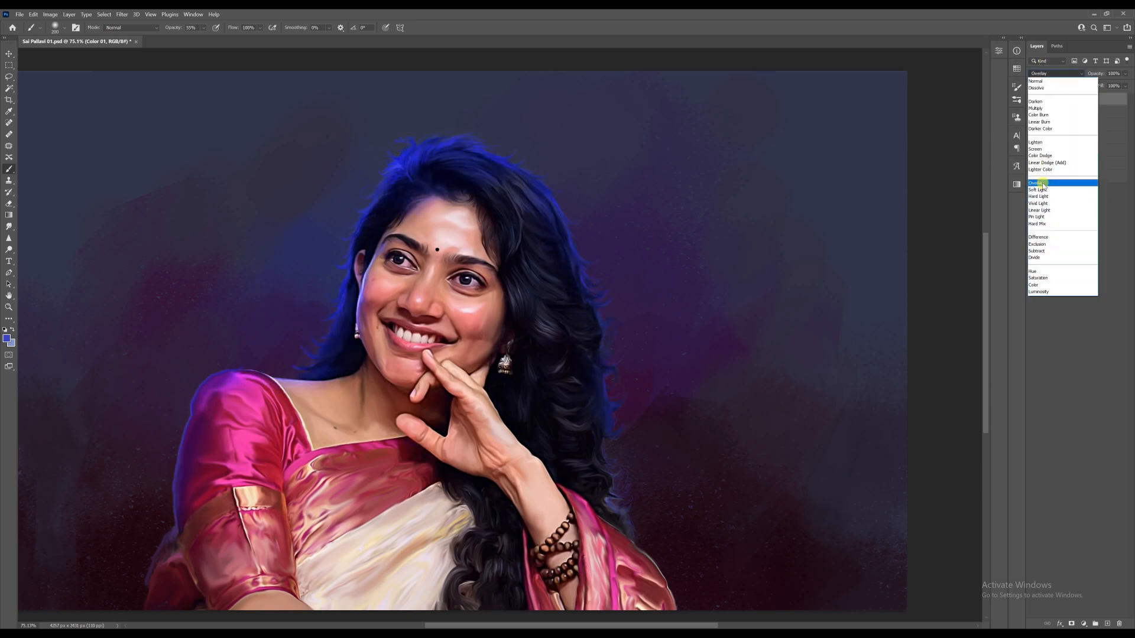
click(1037, 182)
key(v)
scroll(419, 166, down, 3)
scroll(419, 166, up, 2)
scroll(456, 215, down, 2)
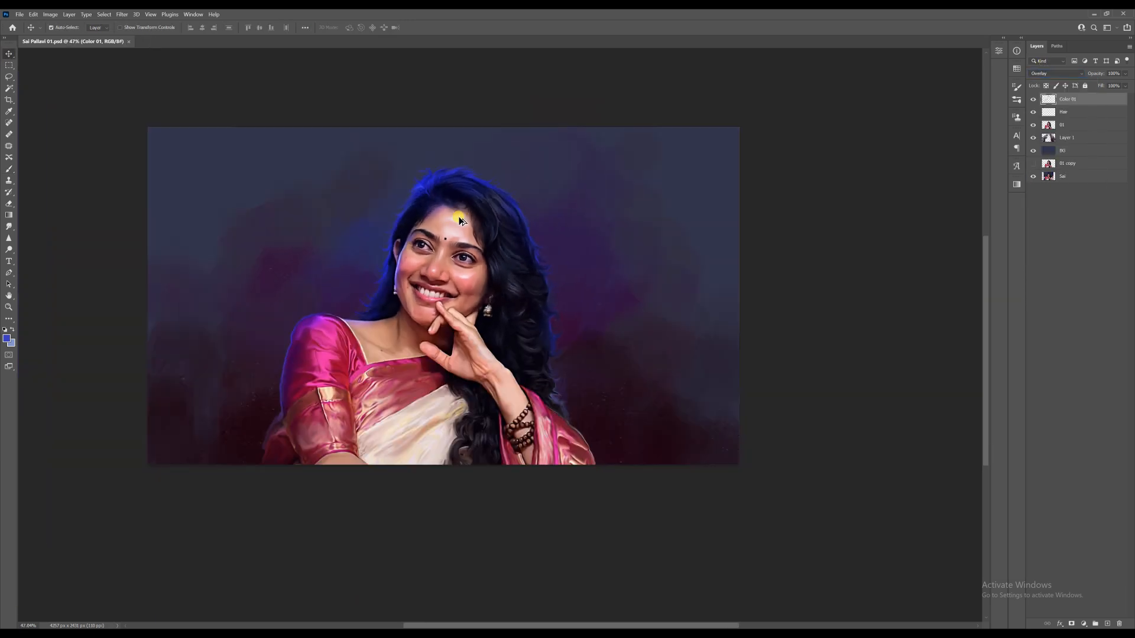
Step: Choose the Smudge tool with a Skin smooth brush preset and smudge the blue tint on the hair beside the ear
scroll(456, 215, up, 4)
click(8, 226)
click(78, 27)
click(867, 84)
drag(1003, 178, 1003, 160)
click(857, 217)
mouse_move(381, 177)
mouse_down()
mouse_move(373, 170)
mouse_move(334, 235)
mouse_move(355, 246)
mouse_up()
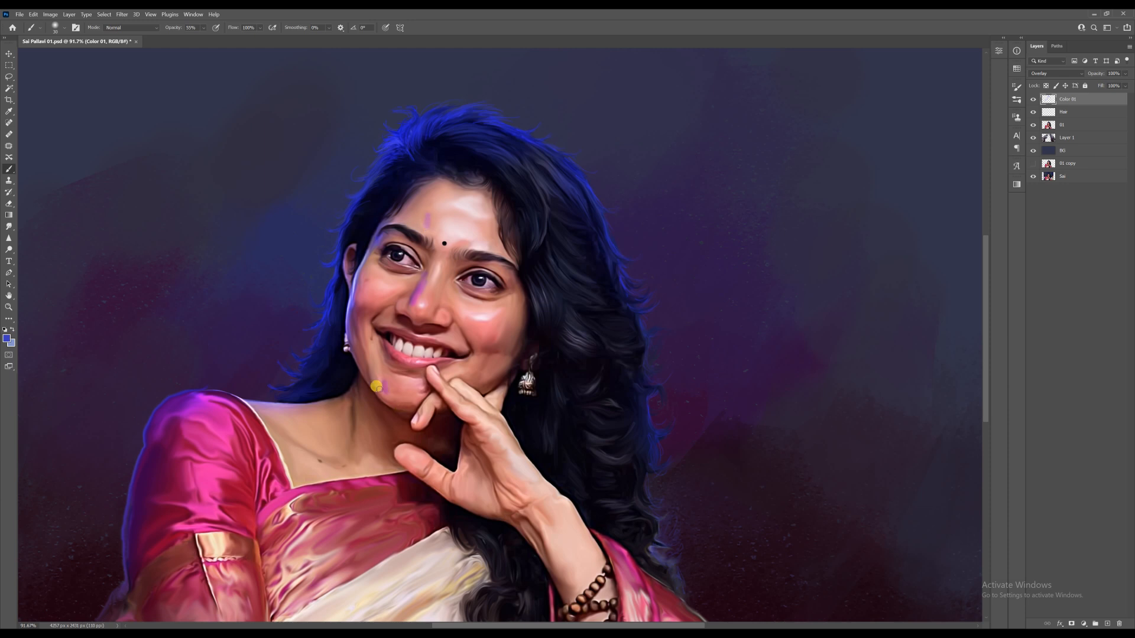
Step: Brush blue touches onto the face, neck, hand and forearm on Color 01, smudge them into the skin and save
drag(496, 458, 476, 499)
scroll(354, 467, down, 2)
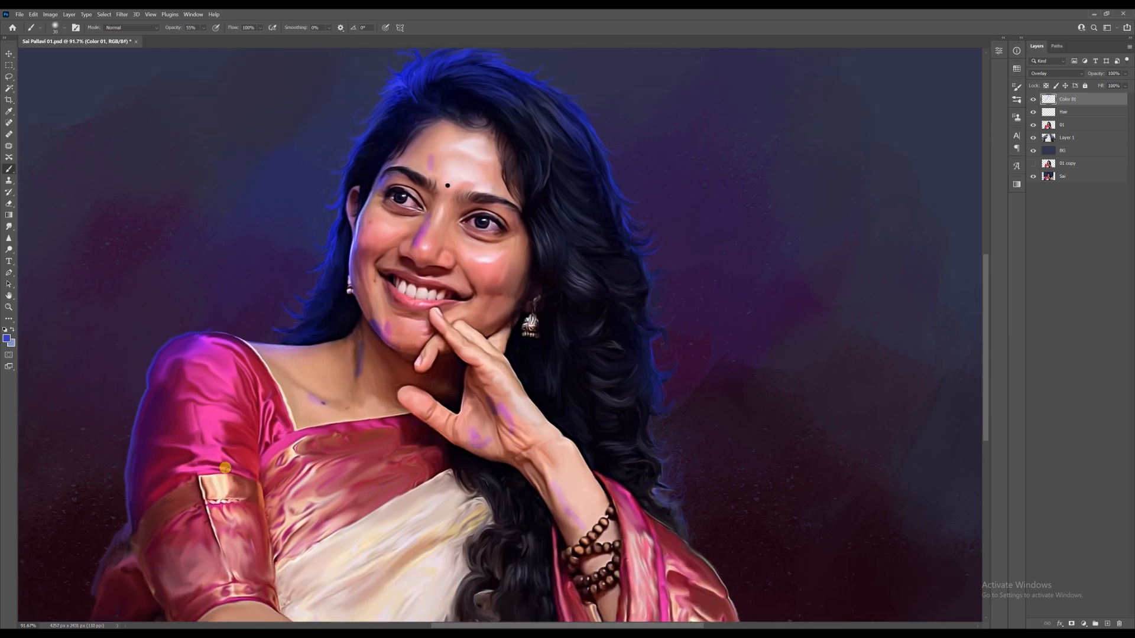
click(8, 231)
drag(302, 389, 301, 390)
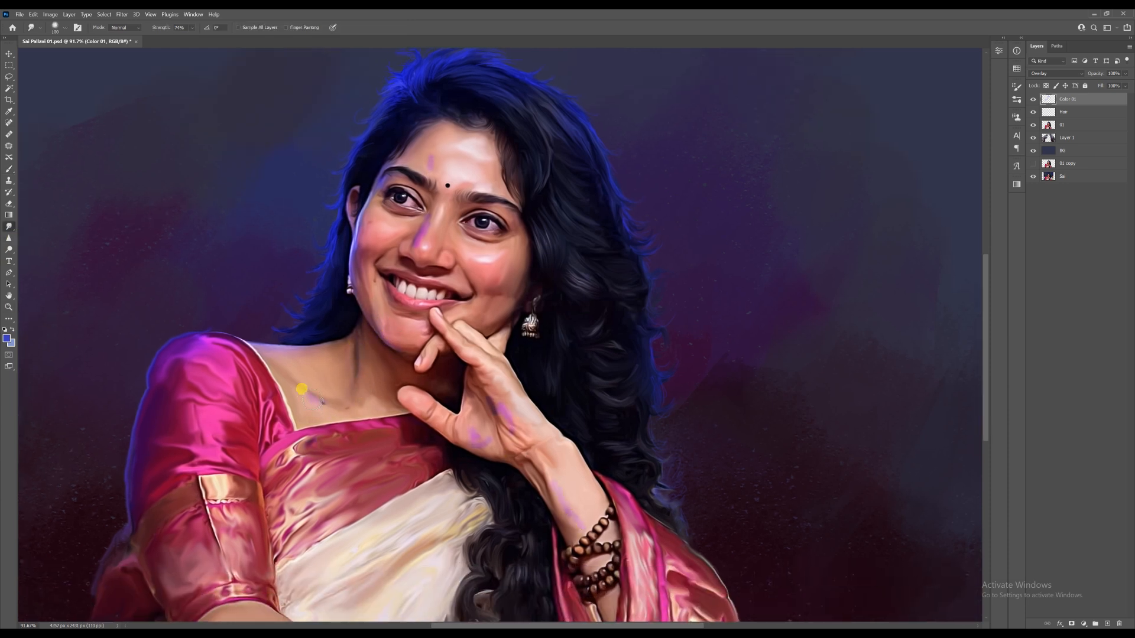
drag(418, 245, 434, 230)
drag(432, 165, 437, 145)
mouse_move(499, 407)
mouse_down()
mouse_move(510, 450)
mouse_move(558, 495)
mouse_up()
scroll(428, 257, down, 3)
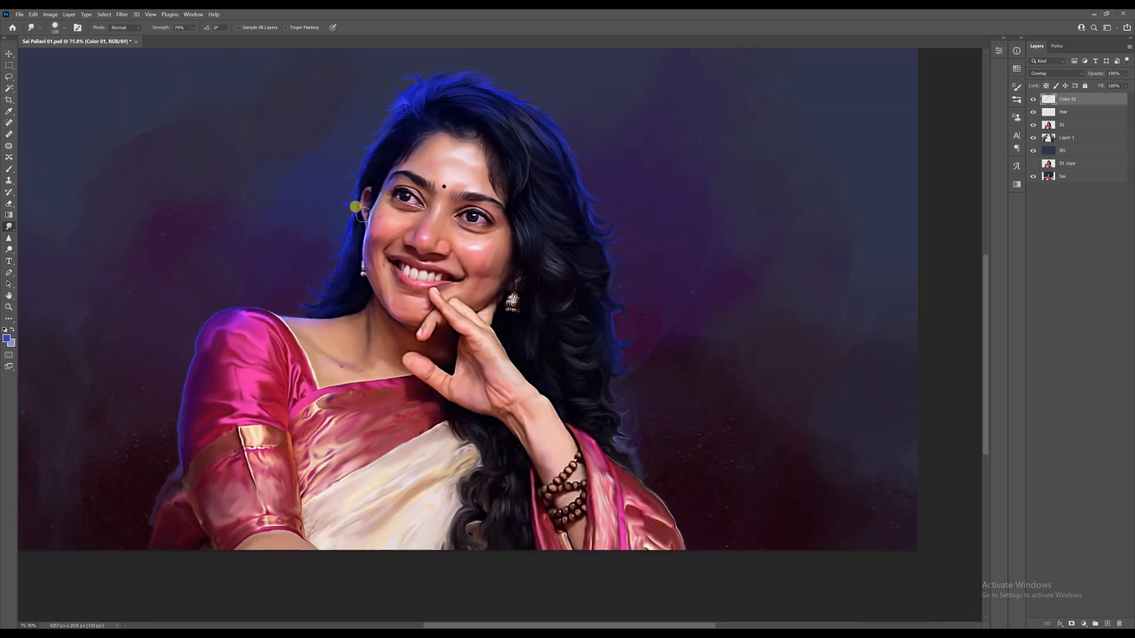
key(ctrl+s)
Step: Add a top layer named Color 02 in Color blend mode and set the foreground colour to dark red 780404
click(1107, 623)
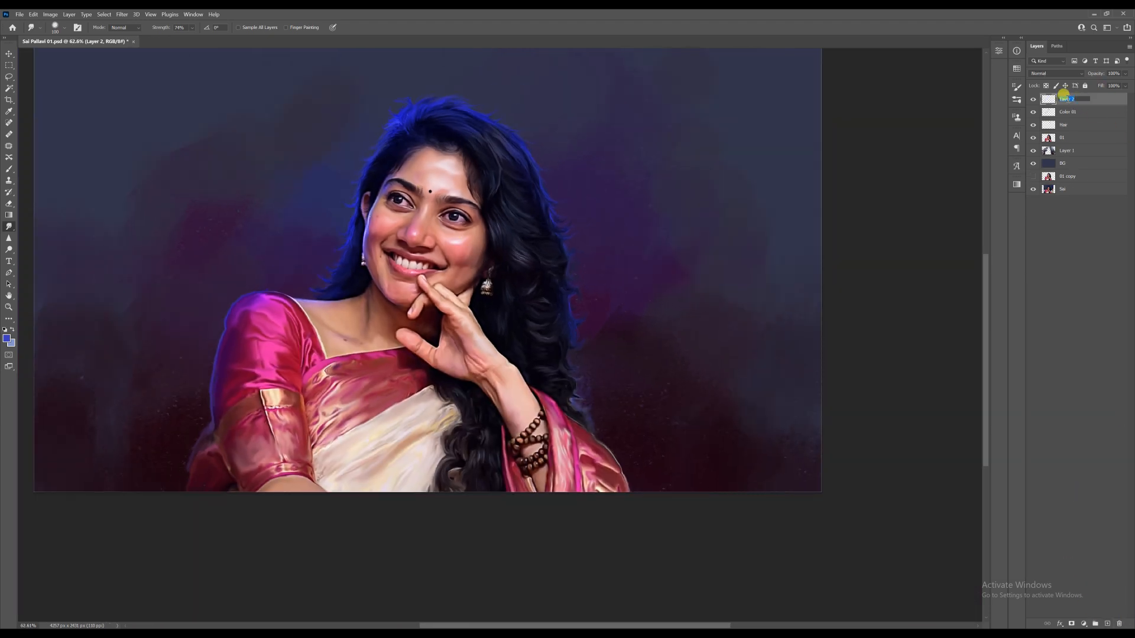
click(7, 339)
click(716, 357)
click(699, 410)
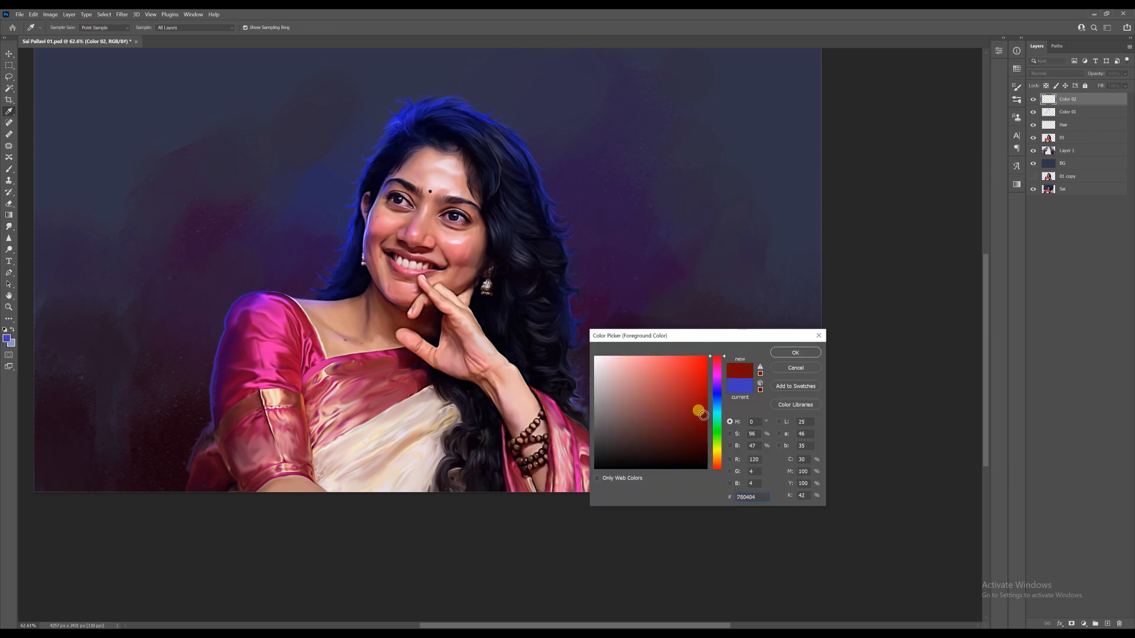
click(794, 353)
click(1056, 74)
click(1046, 285)
Step: Lower the brush opacity to 28%, paint red over the forehead, cheeks, nose, chin and shoulder skin, and save
key(b)
click(203, 27)
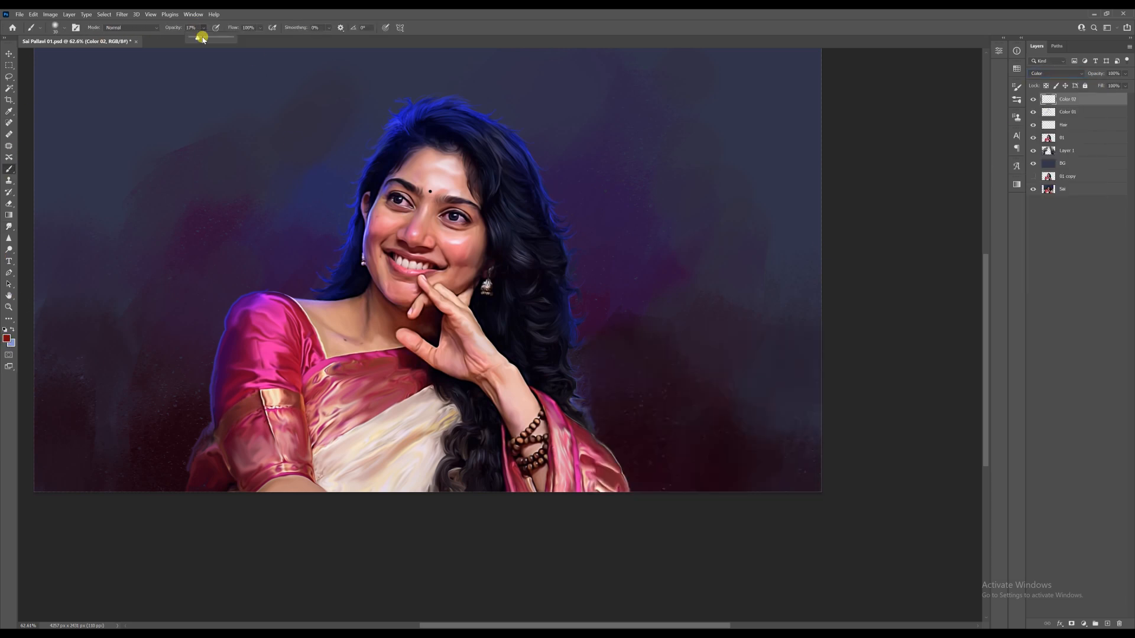
scroll(455, 257, up, 3)
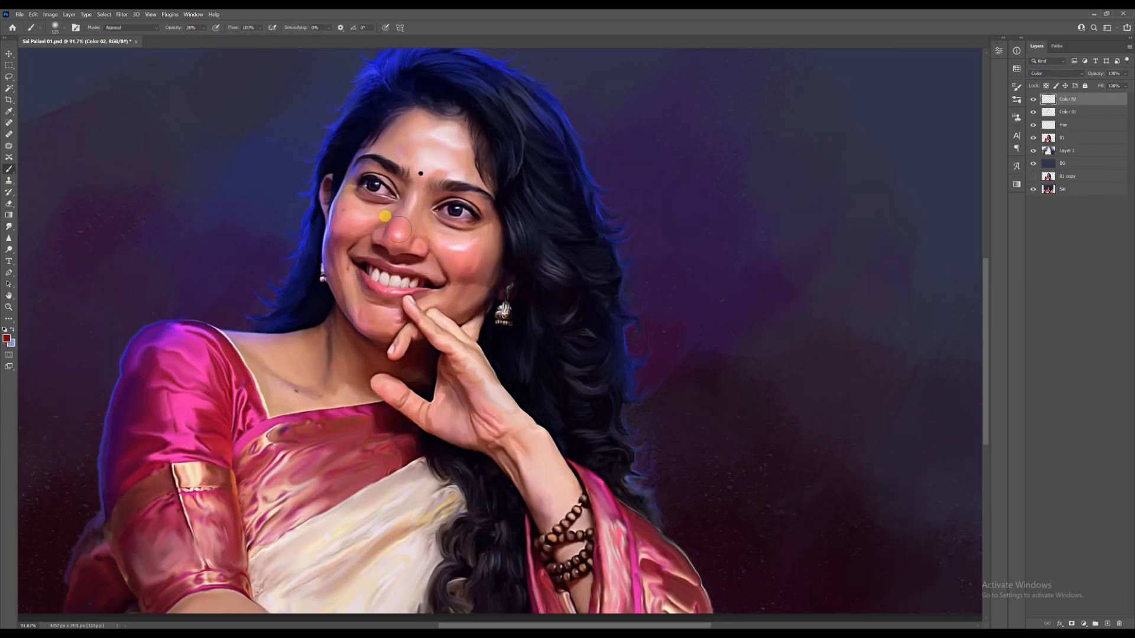
drag(417, 145, 413, 133)
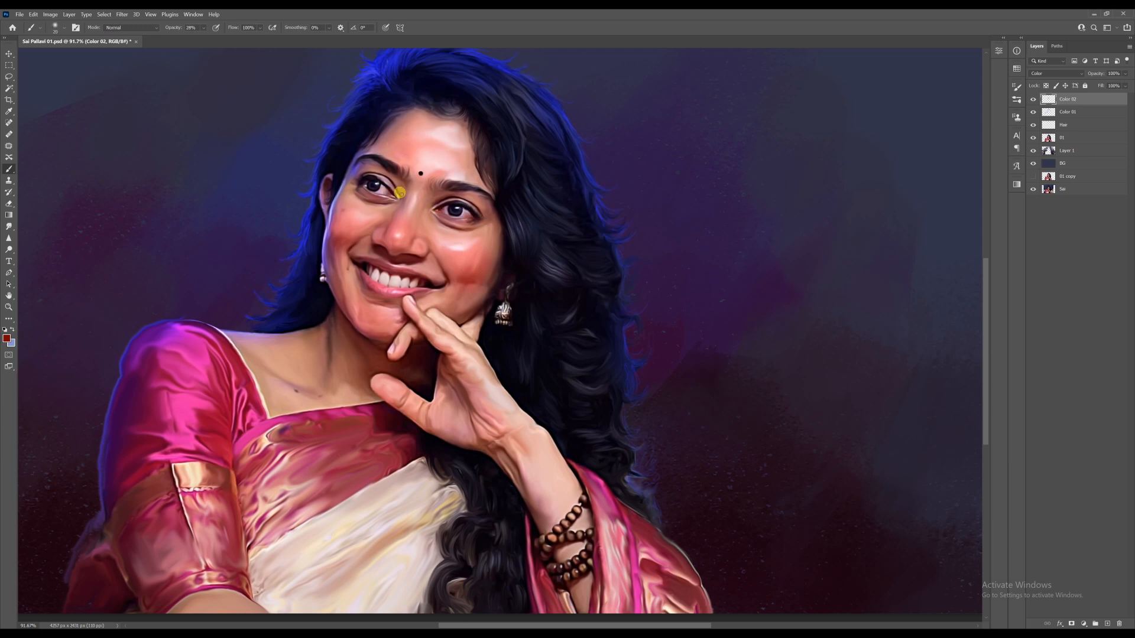
scroll(321, 218, down, 3)
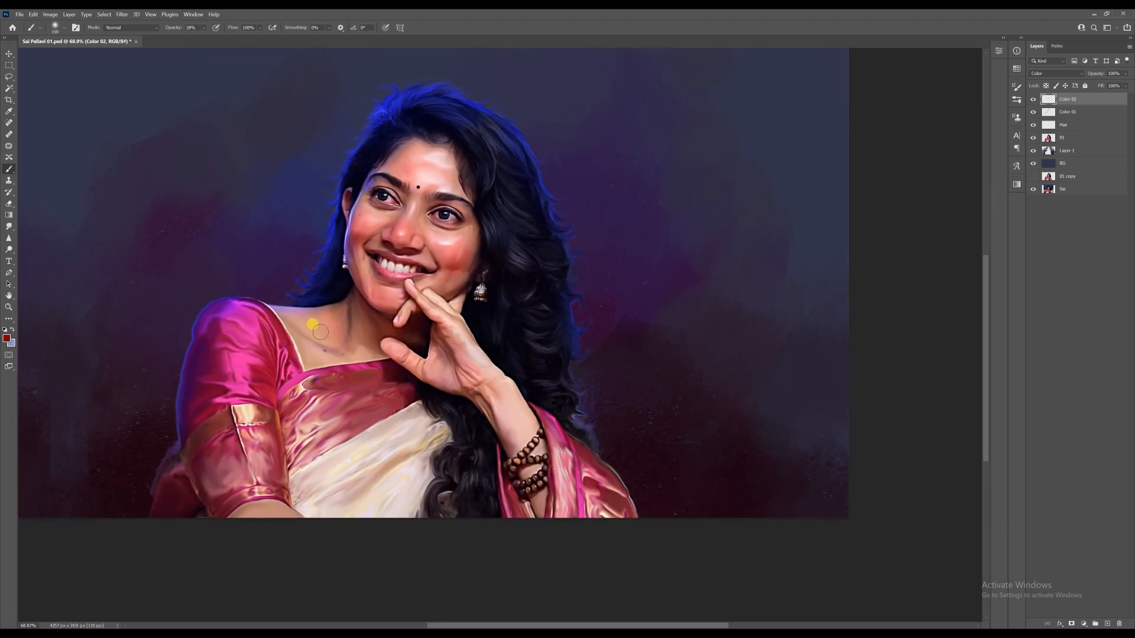
scroll(473, 330, down, 2)
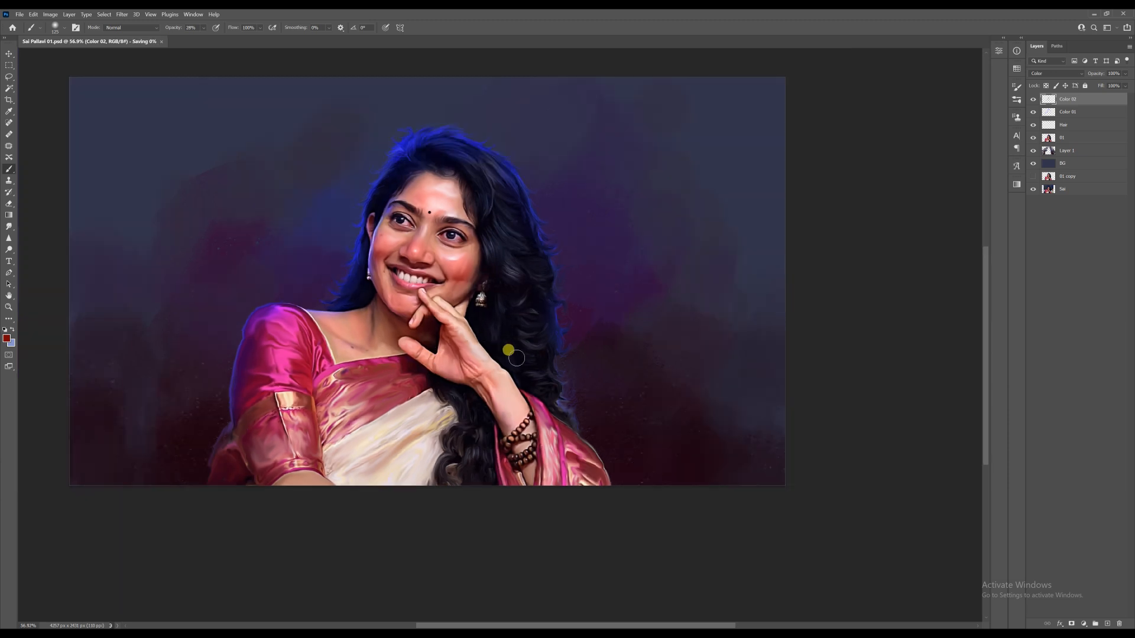
Step: Smudge the red tint smoothly into the face, neck and hand skin on Color 02 and save the document
scroll(497, 355, up, 3)
key(r)
scroll(394, 195, up, 2)
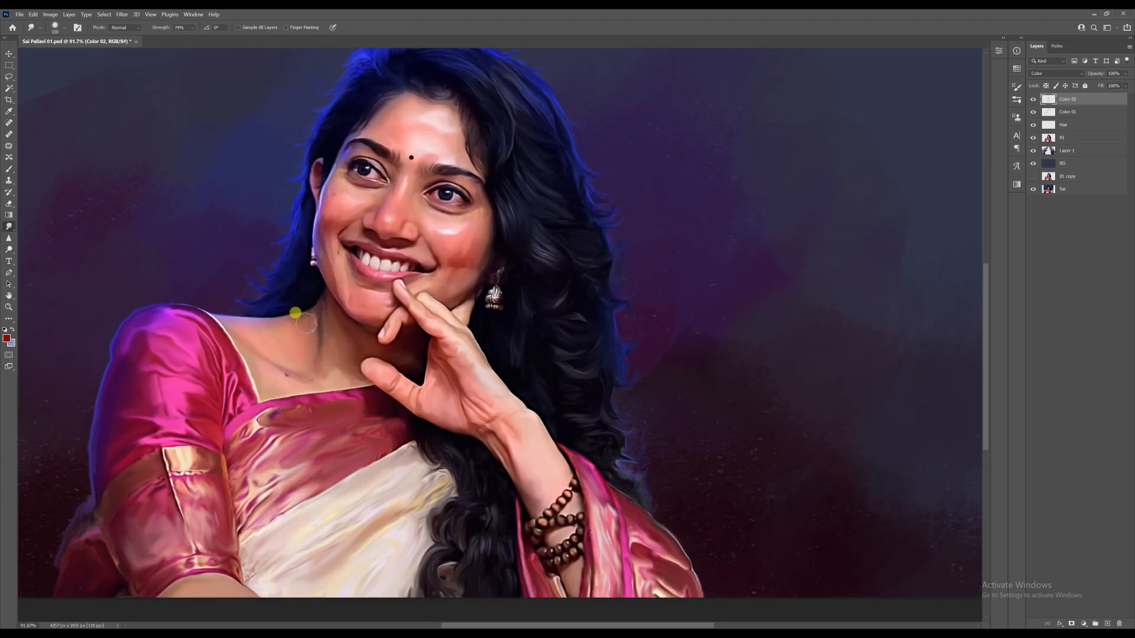
scroll(523, 361, down, 2)
key(ctrl+s)
scroll(493, 458, down, 1)
scroll(480, 281, up, 2)
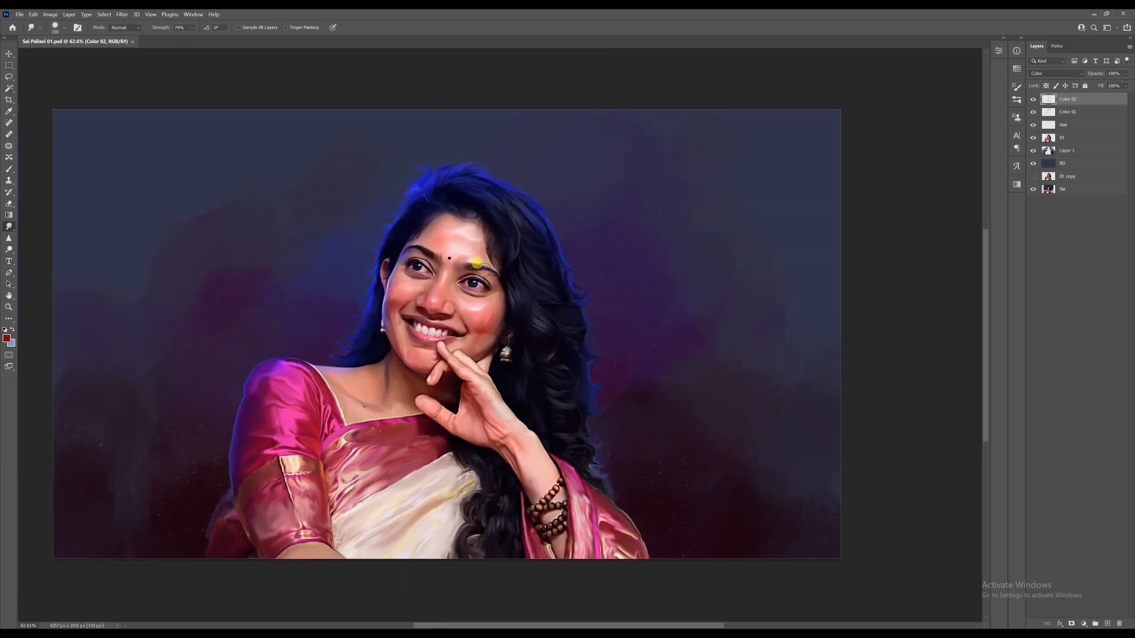
Step: Add a layer named Color 03 in Color blend mode and pick an orange foreground colour
click(1105, 624)
text(Color 03)
click(1111, 103)
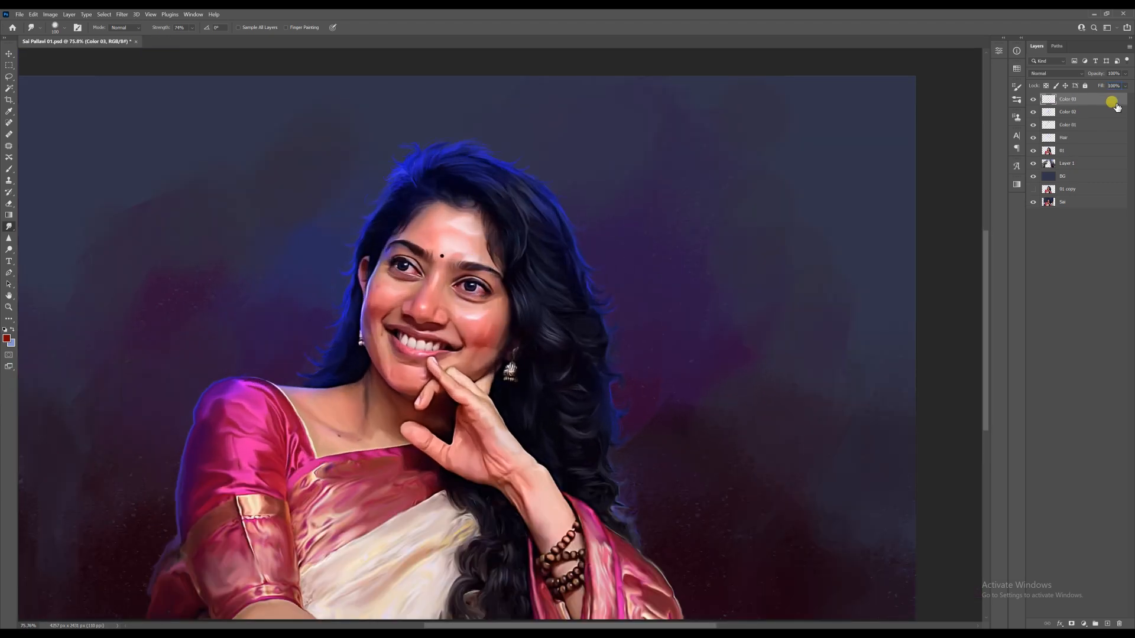
click(6, 339)
click(717, 458)
click(690, 365)
click(808, 354)
click(1055, 74)
click(1058, 286)
Step: Paint orange over the forehead, nose, neck, hand, earring and cream saree folds on Color 03
key(b)
scroll(400, 288, up, 2)
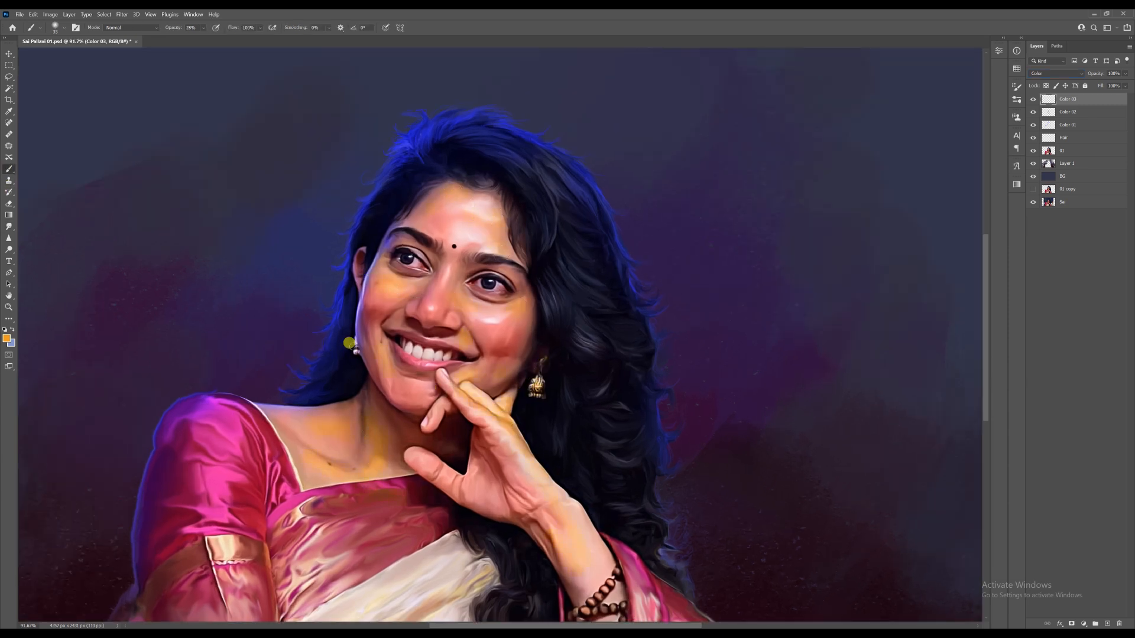
scroll(349, 342, down, 2)
Step: Smudge the orange tint into the face, neck, hand and saree on Color 03
key(r)
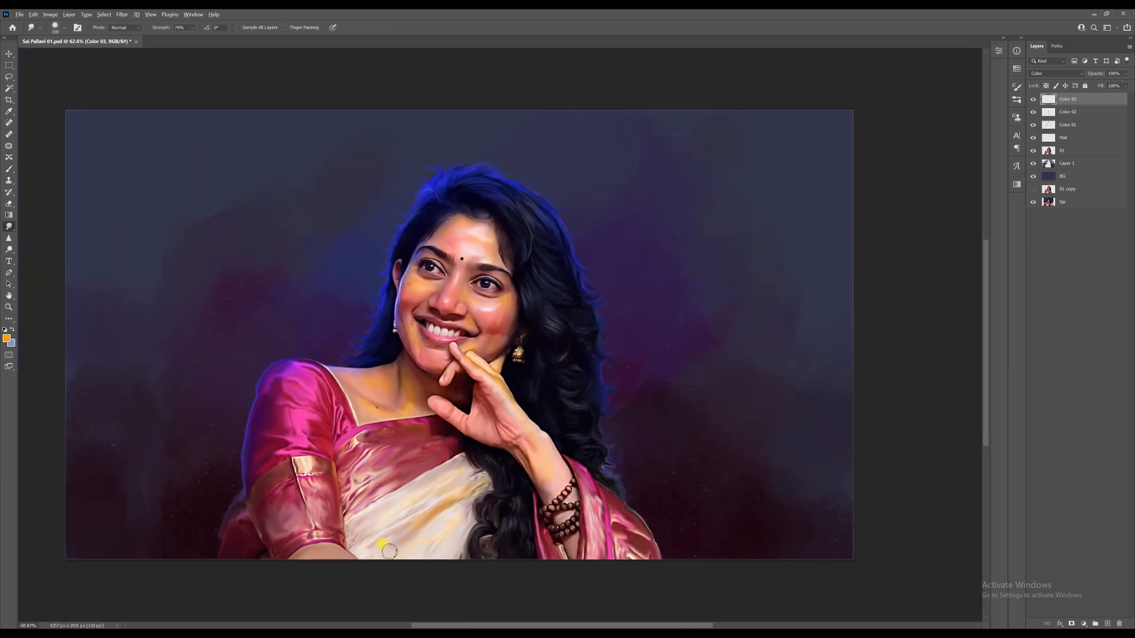
scroll(390, 554, up, 1)
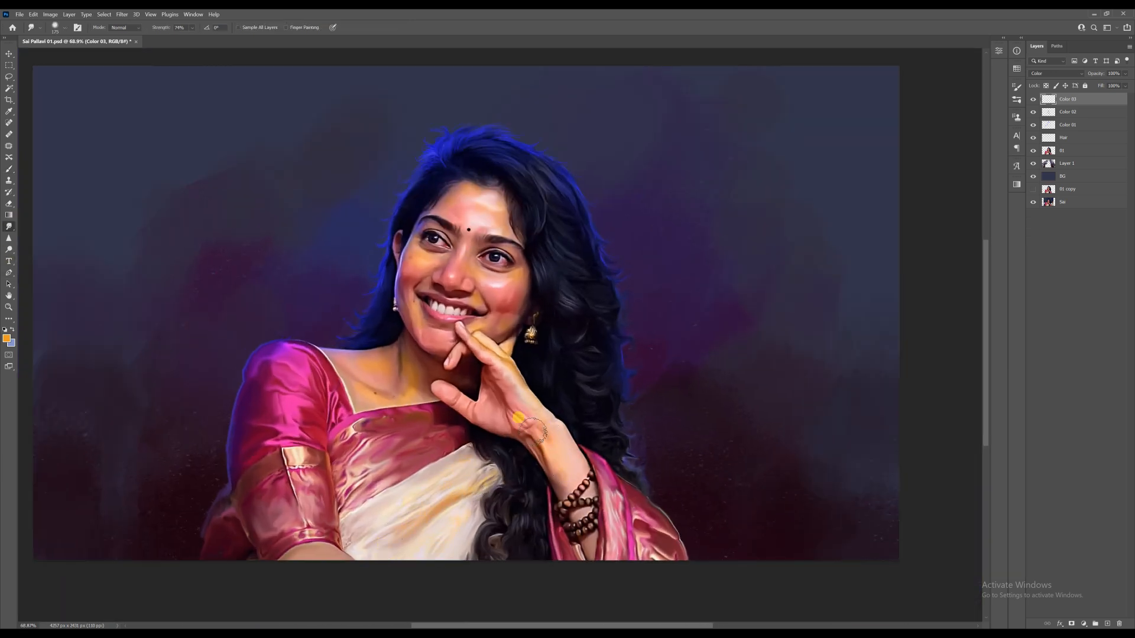
scroll(449, 330, up, 1)
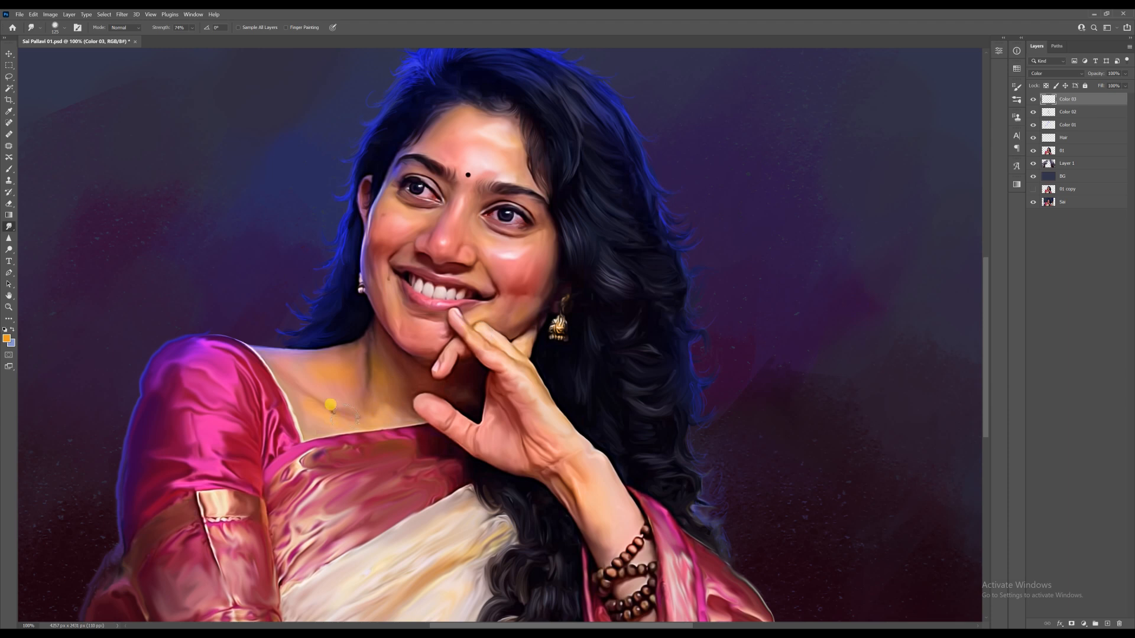
scroll(402, 319, down, 1)
Step: Erase excess orange around the fingers on Color 03 with the Eraser at 50% opacity and save the document
key(e)
scroll(455, 295, up, 3)
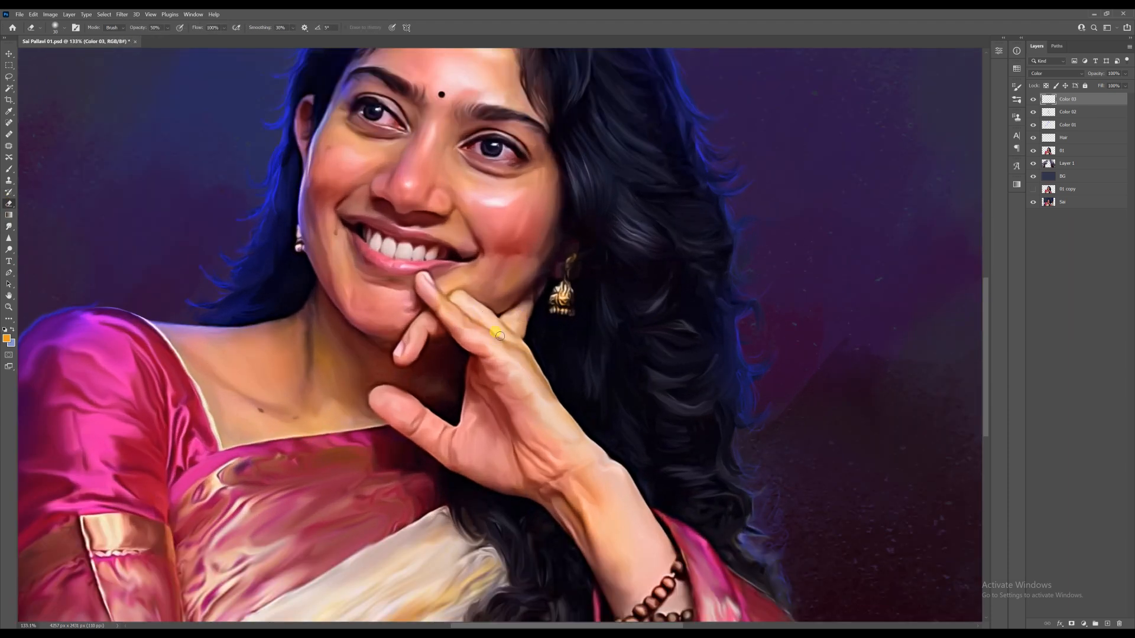
scroll(462, 287, down, 5)
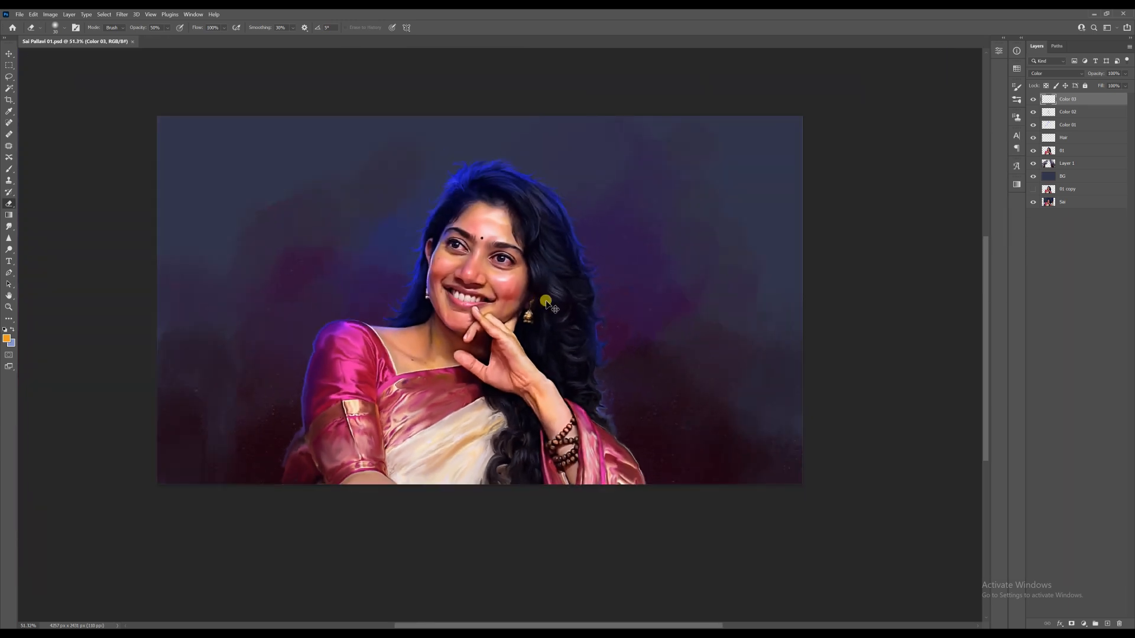
Step: Add a layer named Color 04 above Color 03 and pick a muted grey-blue foreground colour
key(b)
scroll(582, 325, up, 1)
click(1108, 622)
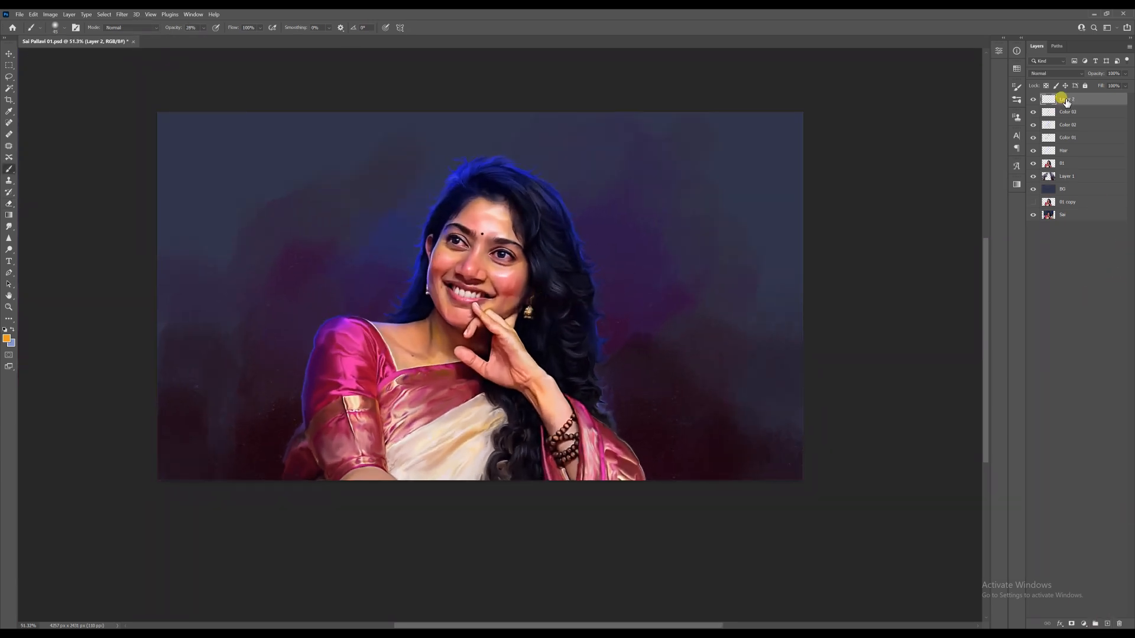
key(Return)
scroll(443, 327, up, 3)
key(n)
click(717, 406)
click(671, 389)
click(634, 417)
key(Return)
Step: Set Color 04 to Color blend mode and brush grey-blue onto the cheek, chin, hand and wrist
key(b)
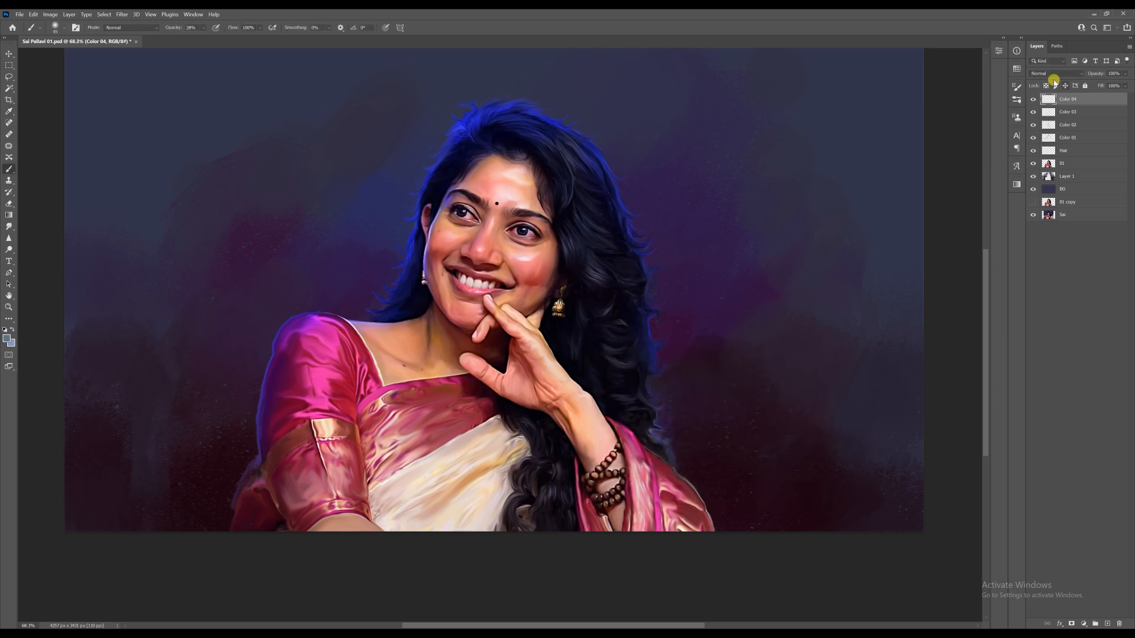
scroll(549, 233, up, 5)
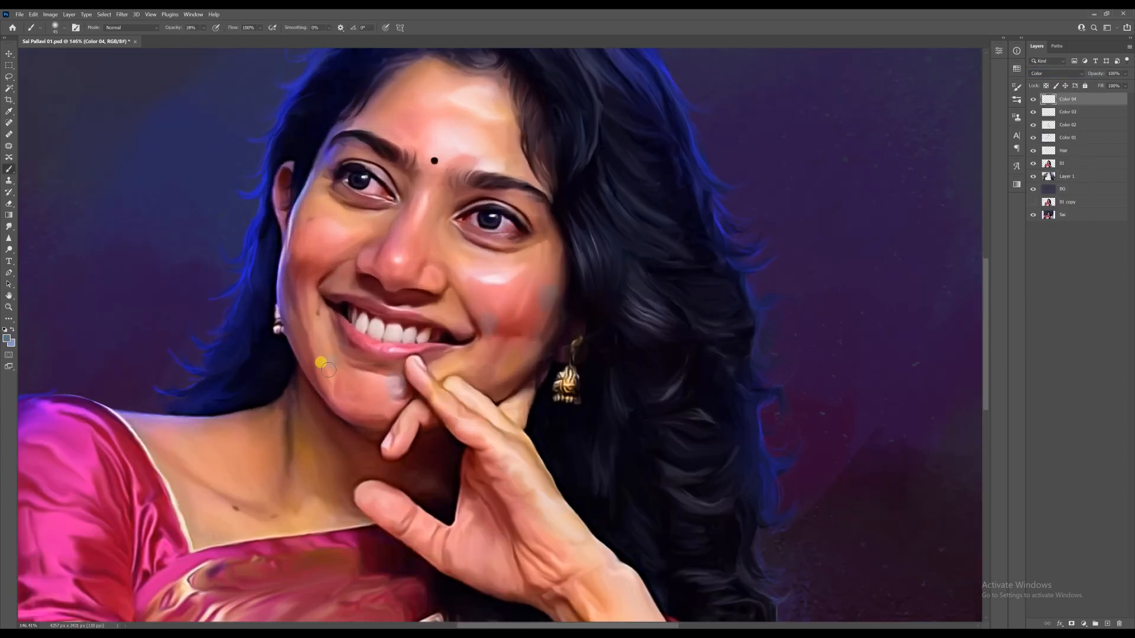
drag(562, 539, 574, 555)
mouse_move(571, 573)
mouse_down()
mouse_move(543, 485)
mouse_move(606, 543)
mouse_up()
mouse_move(607, 561)
mouse_down()
mouse_move(585, 494)
mouse_move(605, 525)
mouse_up()
Step: Smudge the grey-blue touches into the face, hand and wrist skin on Color 04 and save the document
click(9, 227)
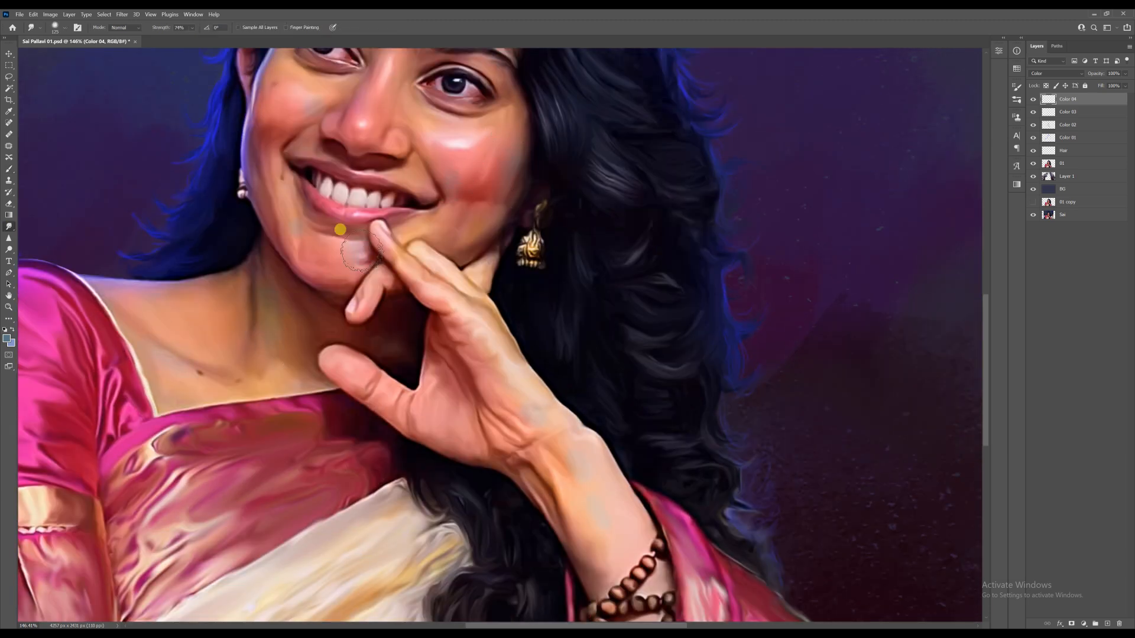
scroll(316, 243, up, 3)
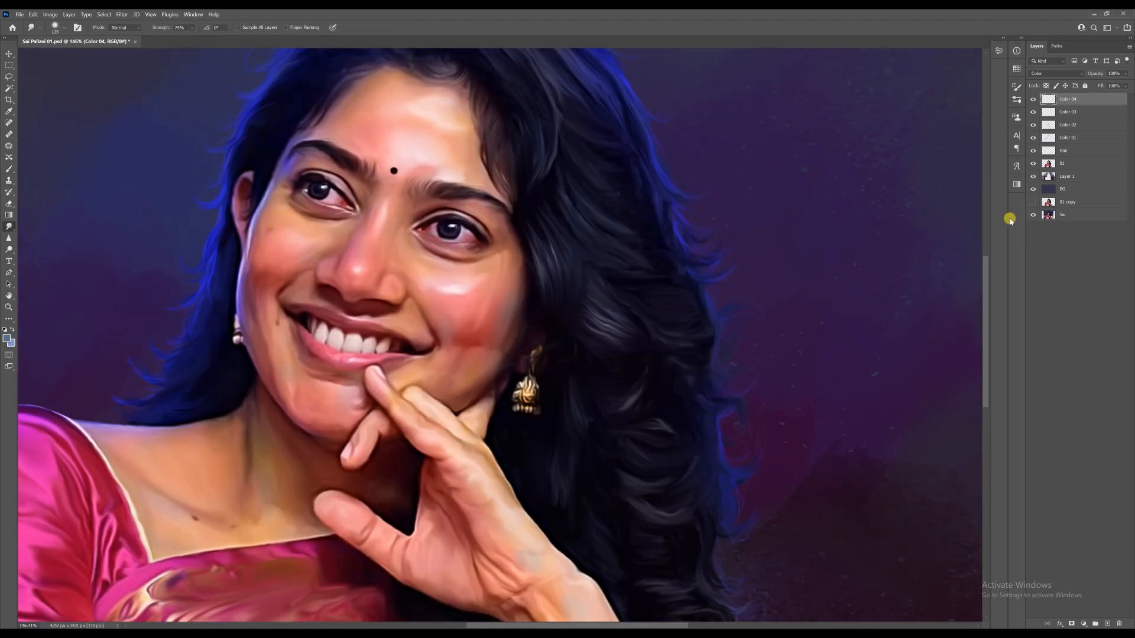
scroll(615, 291, down, 2)
scroll(615, 292, up, 2)
Step: Add a new layer above the Hair layer and name it Lips
click(1072, 153)
click(1107, 623)
double_click(1071, 150)
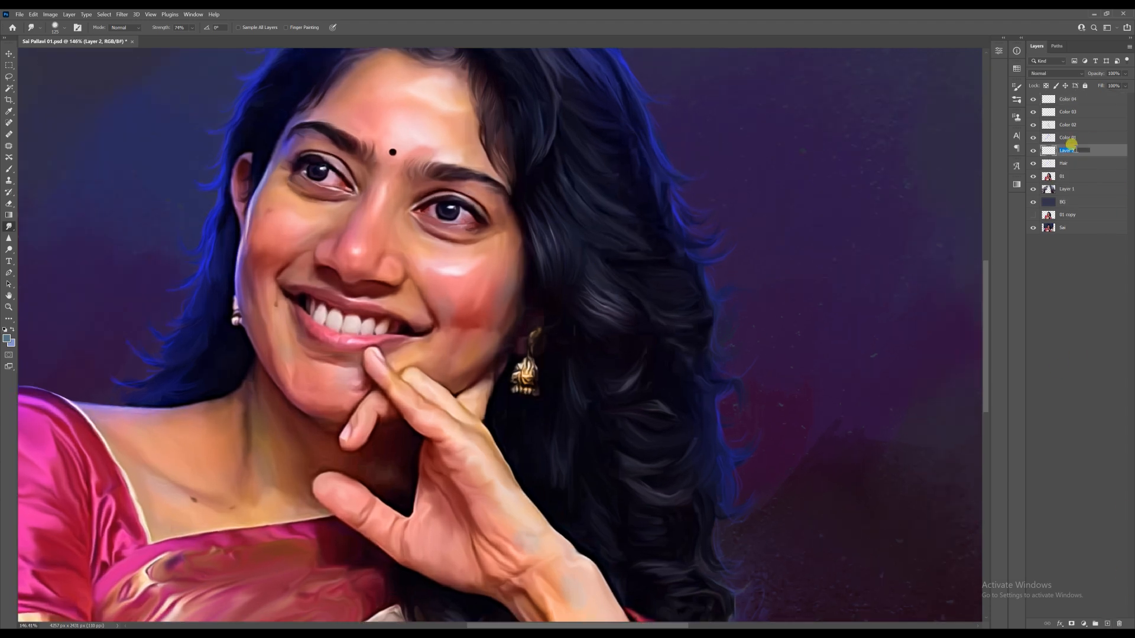
text(Lips)
key(Return)
Step: Choose the Brush tool, raise its opacity to 84% and pick a dark red foreground colour
click(9, 169)
click(203, 28)
click(7, 339)
click(718, 357)
click(705, 412)
click(794, 352)
Step: Paint the lower and upper lips dark red on the Lips layer, using a smaller brush for the edges
scroll(367, 286, up, 3)
mouse_move(246, 336)
mouse_down()
mouse_move(223, 332)
mouse_move(317, 393)
mouse_move(274, 400)
mouse_move(218, 332)
mouse_up()
key(bracketleft)
key(bracketleft)
mouse_move(289, 394)
mouse_down()
mouse_move(395, 402)
mouse_move(426, 394)
mouse_move(387, 396)
mouse_move(441, 389)
mouse_move(354, 407)
mouse_move(408, 387)
mouse_move(374, 413)
mouse_move(305, 406)
mouse_move(346, 420)
mouse_move(257, 377)
mouse_up()
mouse_move(435, 363)
mouse_down()
mouse_move(393, 336)
mouse_move(331, 327)
mouse_move(342, 339)
mouse_move(355, 327)
mouse_move(289, 308)
mouse_move(319, 327)
mouse_move(234, 291)
mouse_up()
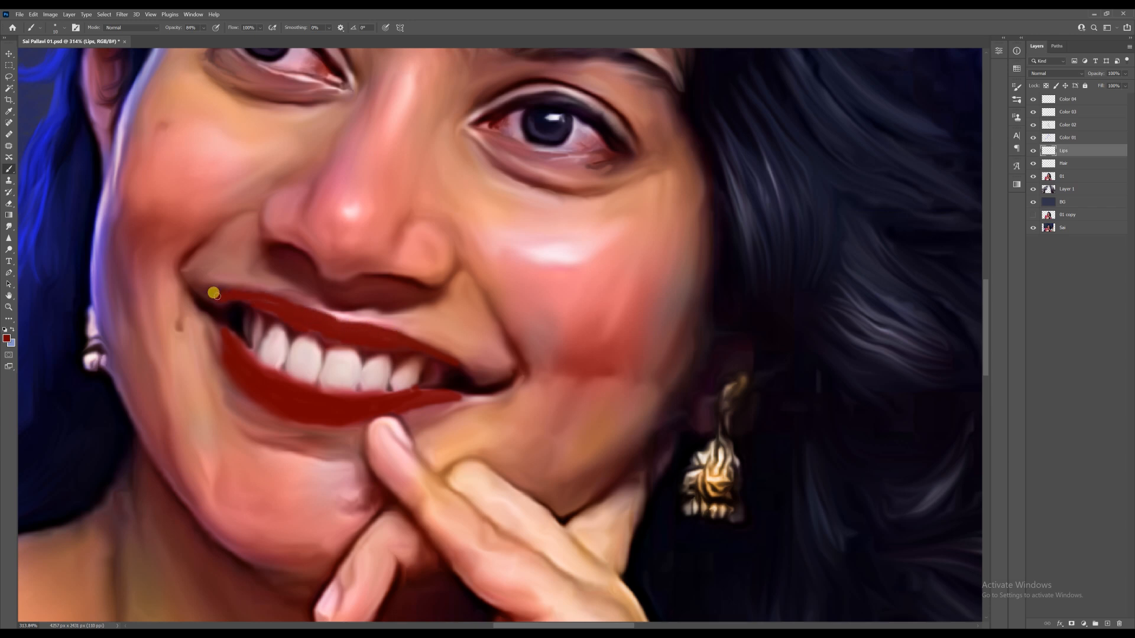
Step: Set the Lips layer's blend mode to Soft Light and smudge the edges of the painted lip colour
scroll(360, 312, down, 3)
click(1062, 74)
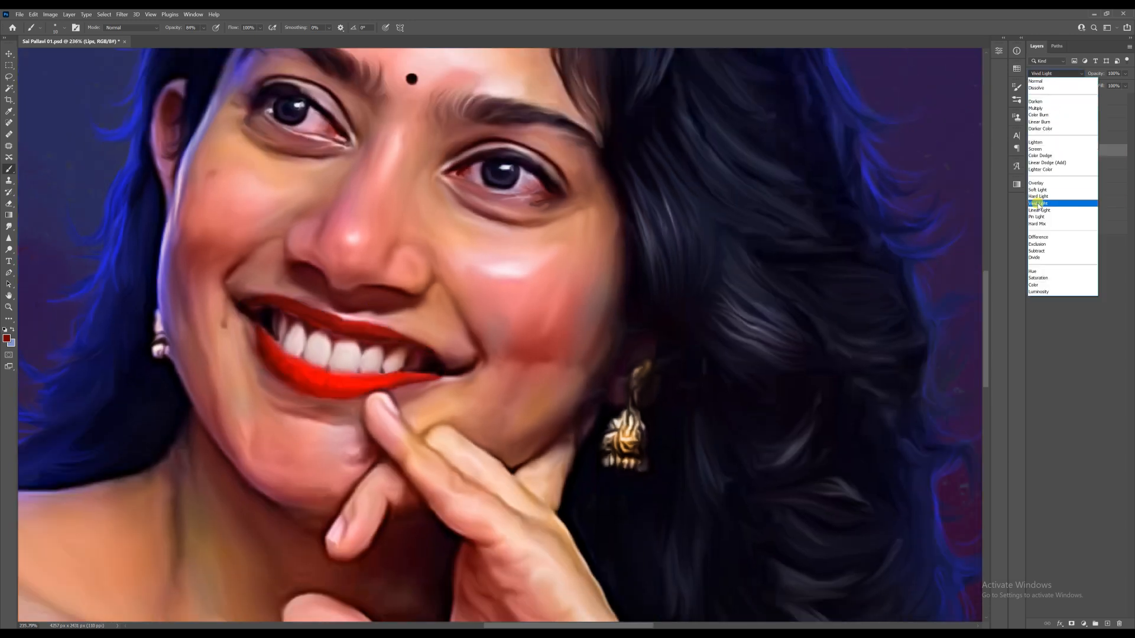
click(1045, 190)
click(9, 227)
scroll(428, 373, up, 2)
mouse_move(380, 335)
mouse_down()
mouse_move(393, 330)
mouse_move(425, 367)
mouse_move(393, 380)
mouse_up()
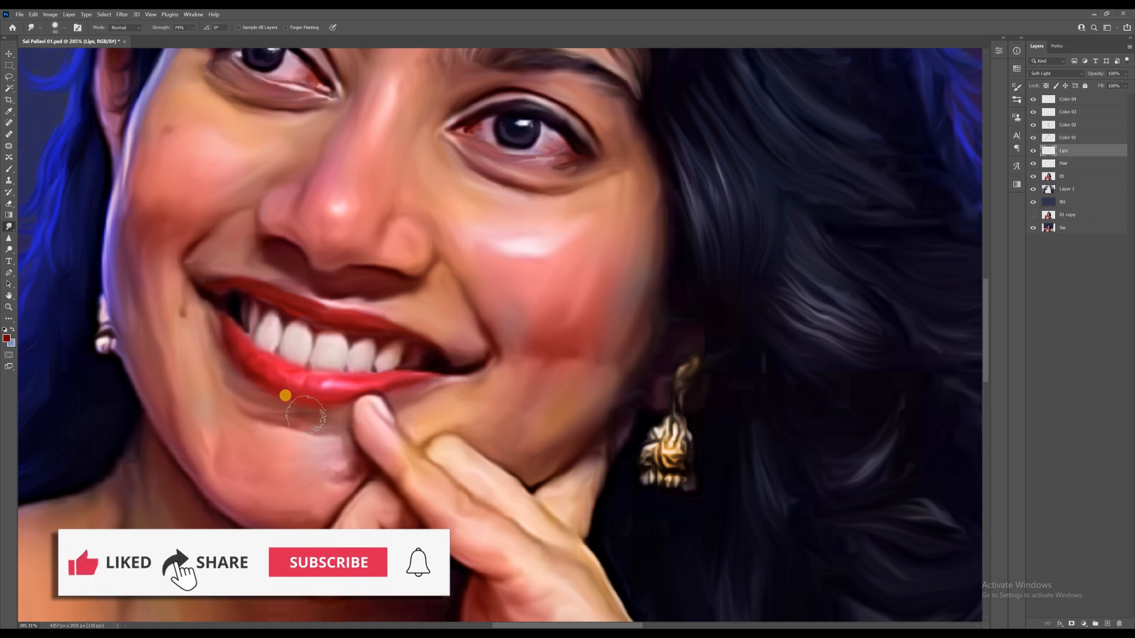
scroll(430, 315, down, 18)
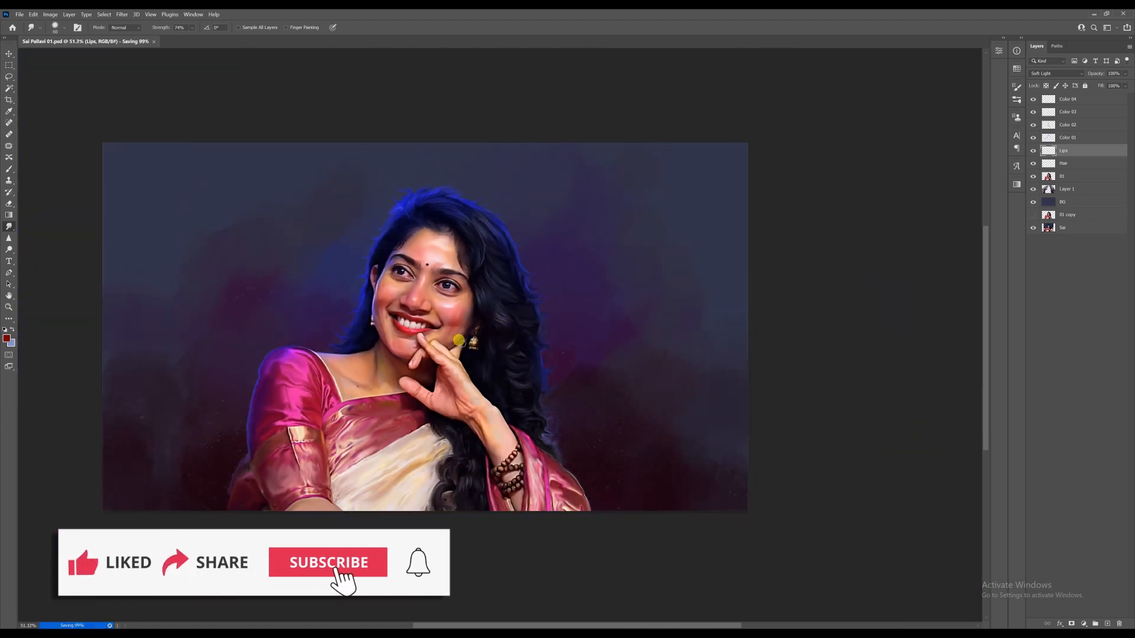
Step: Shift the Lips layer's colour slightly with an image colour adjustment, select layer Color 04 and save the document
scroll(452, 334, up, 4)
click(50, 14)
mouse_move(71, 34)
click(169, 81)
drag(654, 156, 644, 155)
click(742, 112)
scroll(470, 289, up, 4)
click(1066, 101)
scroll(429, 316, up, 2)
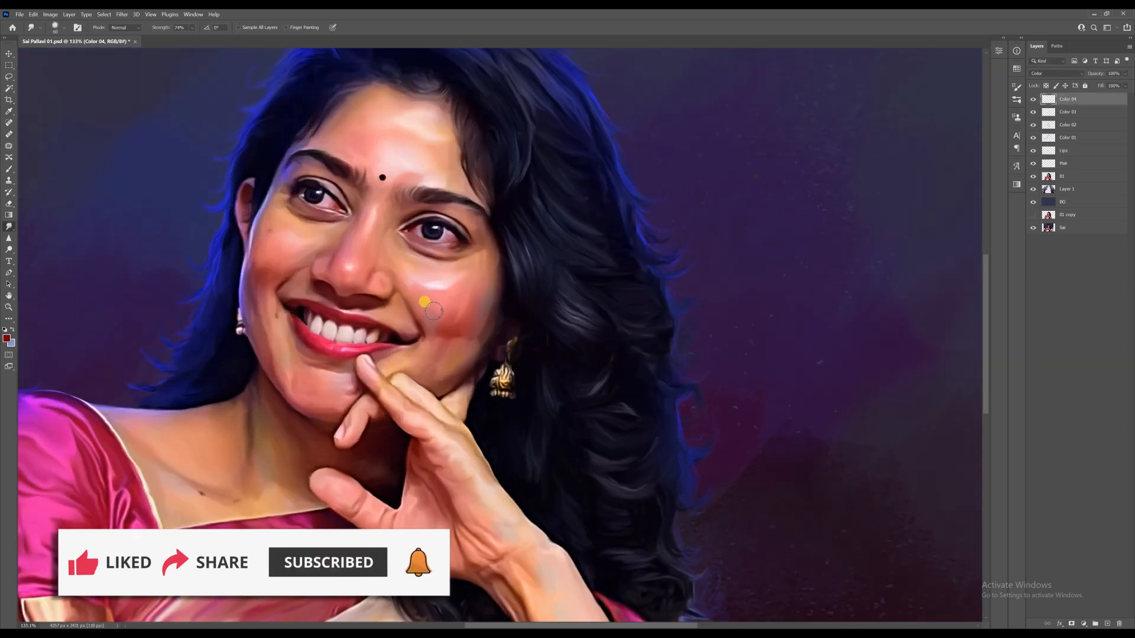
key(ctrl+s)
Step: Add a new layer above Color 04 and name it Light
scroll(444, 305, down, 6)
scroll(406, 270, down, 2)
scroll(404, 268, down, 1)
scroll(404, 268, up, 4)
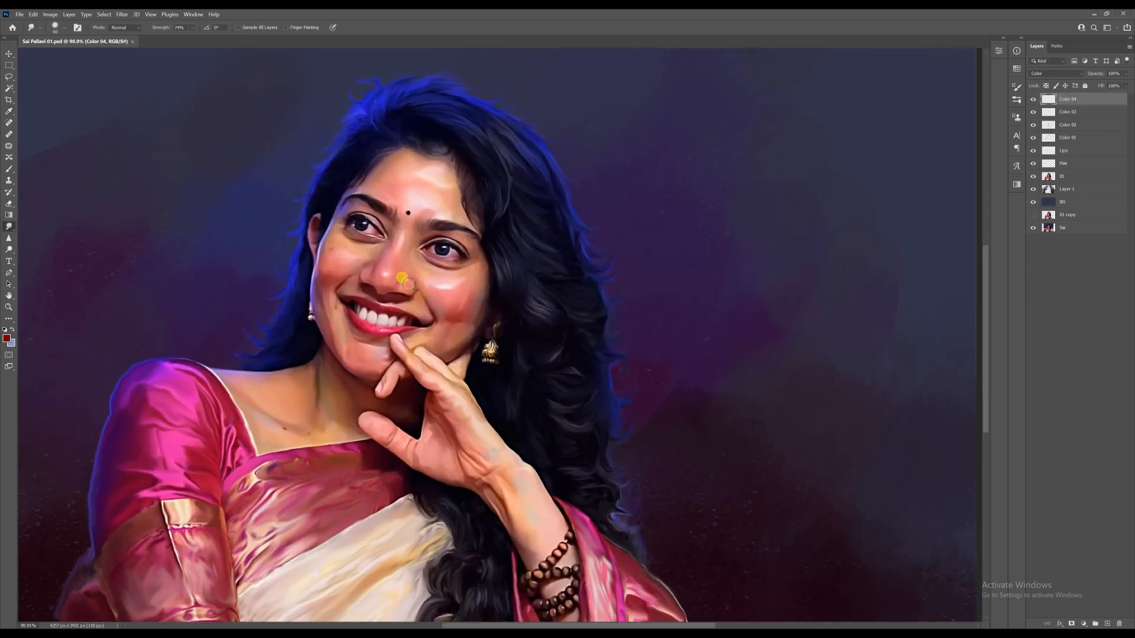
click(1031, 165)
scroll(487, 256, down, 3)
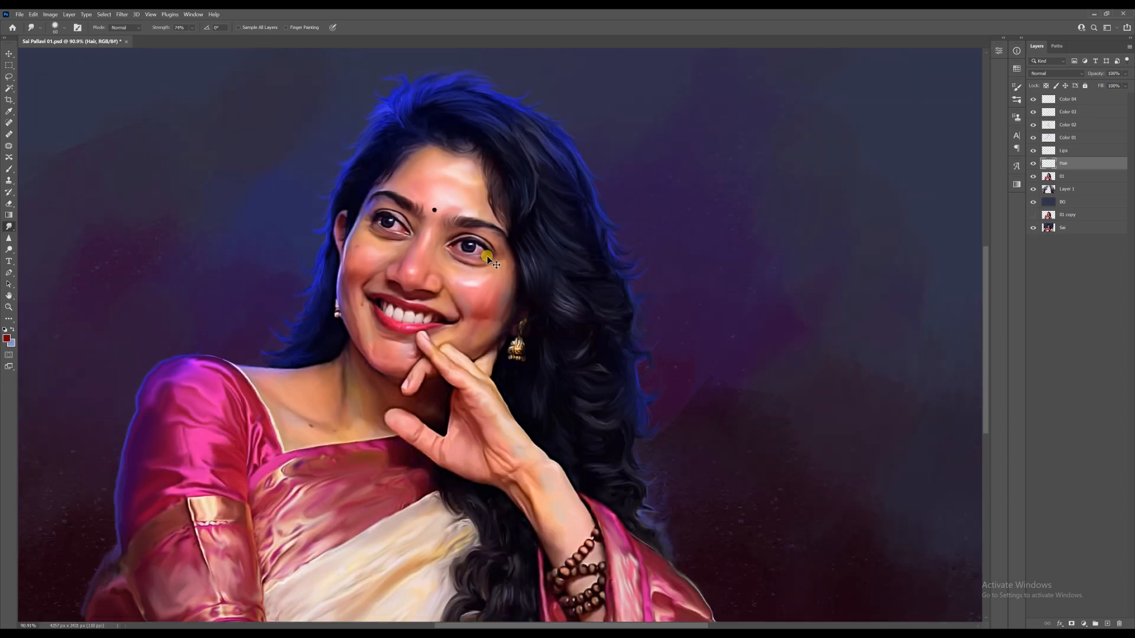
scroll(487, 255, up, 2)
click(1068, 99)
key(ctrl+shift+alt+n)
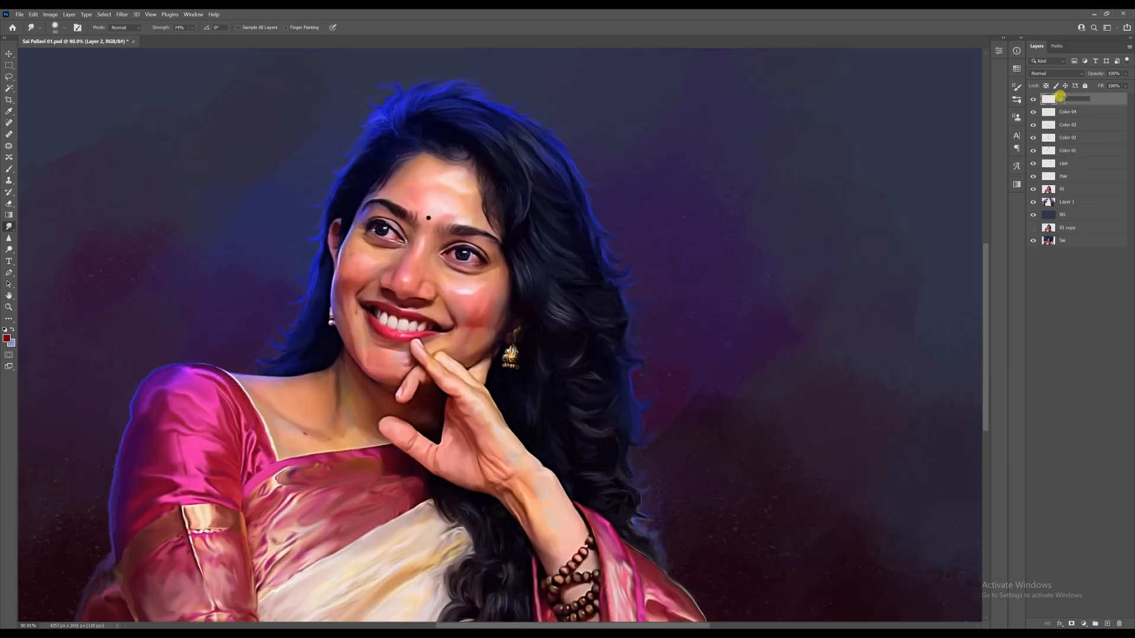
key(Return)
Step: Choose the Brush tool, pick a near-white foreground colour and set the brush opacity to 58%
click(9, 169)
click(9, 338)
click(594, 358)
click(817, 353)
click(203, 27)
click(206, 38)
Step: Paint bright highlights on the forehead, cheeks, nose and chin on the Light layer, sampling skin tones from the face
scroll(434, 263, up, 8)
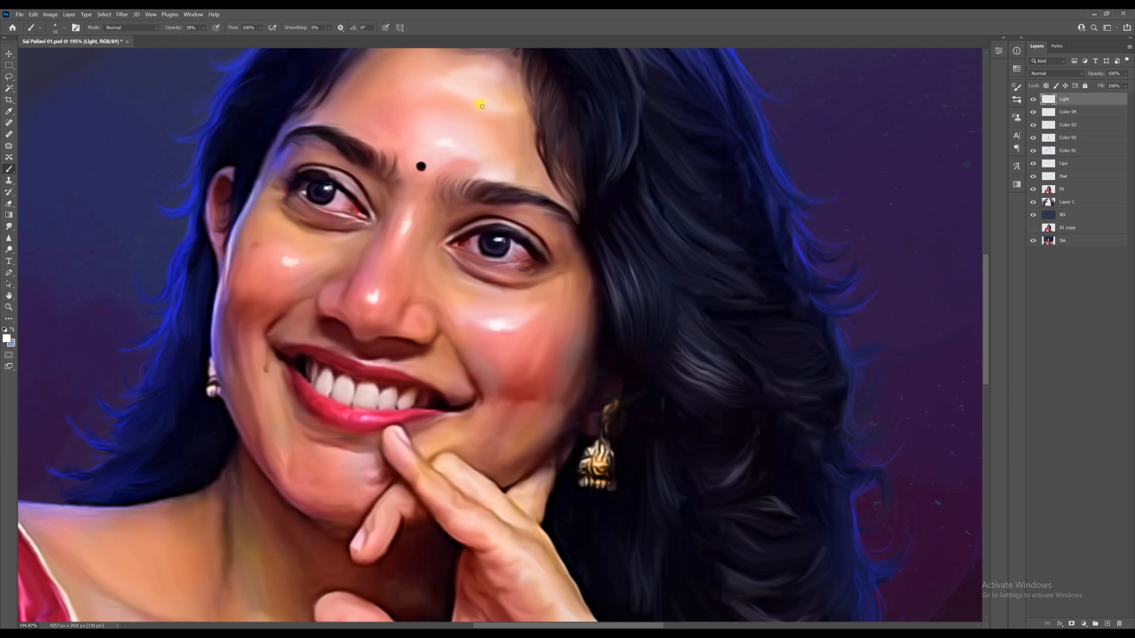
alt+click(345, 415)
alt+click(373, 298)
Step: Smudge the highlights on the nose, forehead, cheek and chin until they blend into the skin
click(14, 228)
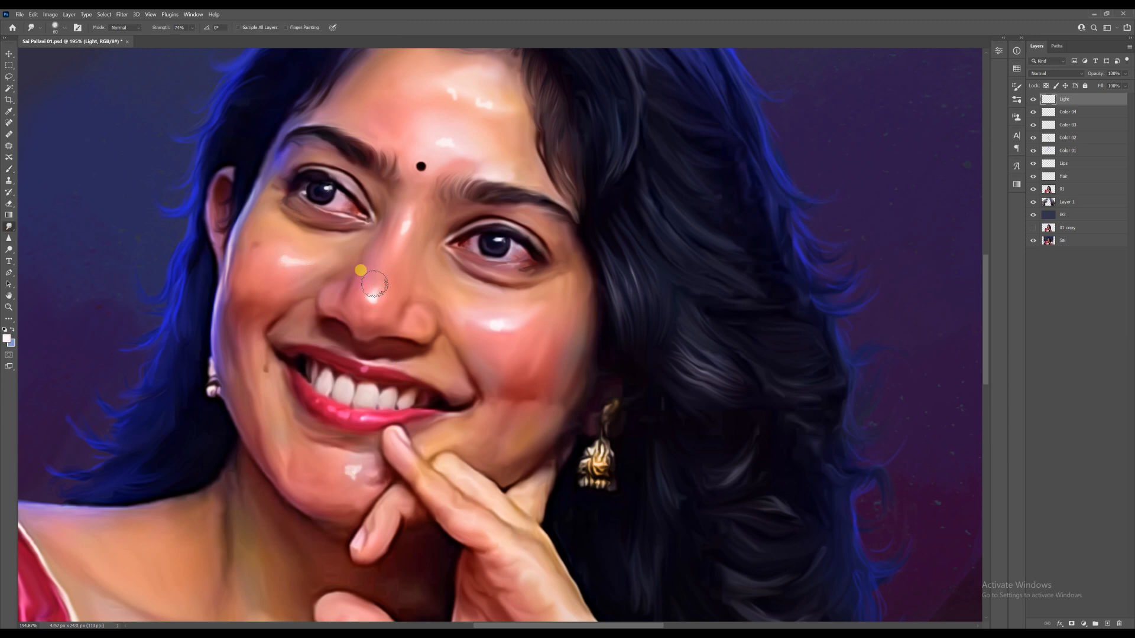
drag(407, 235, 408, 216)
mouse_move(444, 143)
mouse_down()
mouse_move(463, 147)
mouse_move(490, 103)
mouse_up()
drag(452, 95, 439, 92)
mouse_move(505, 322)
mouse_down()
mouse_move(531, 313)
mouse_move(484, 317)
mouse_up()
drag(369, 447, 359, 476)
scroll(359, 311, down, 8)
scroll(402, 313, up, 2)
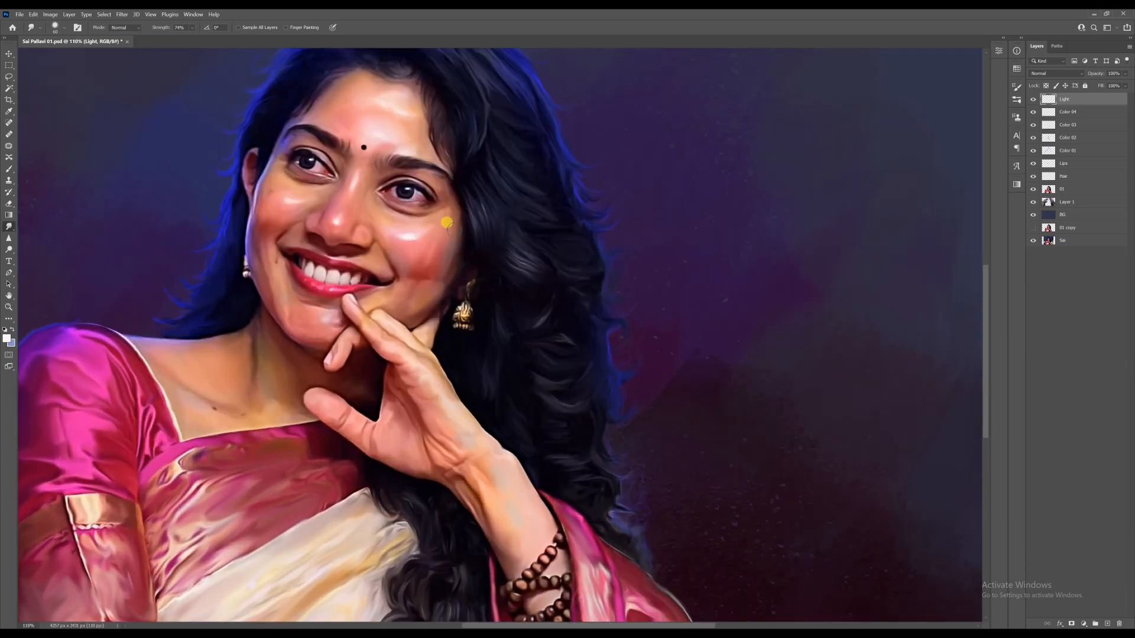
Step: Paint light touches on the skin of the hand and face with sampled colours on the Light layer and smudge them in
key(b)
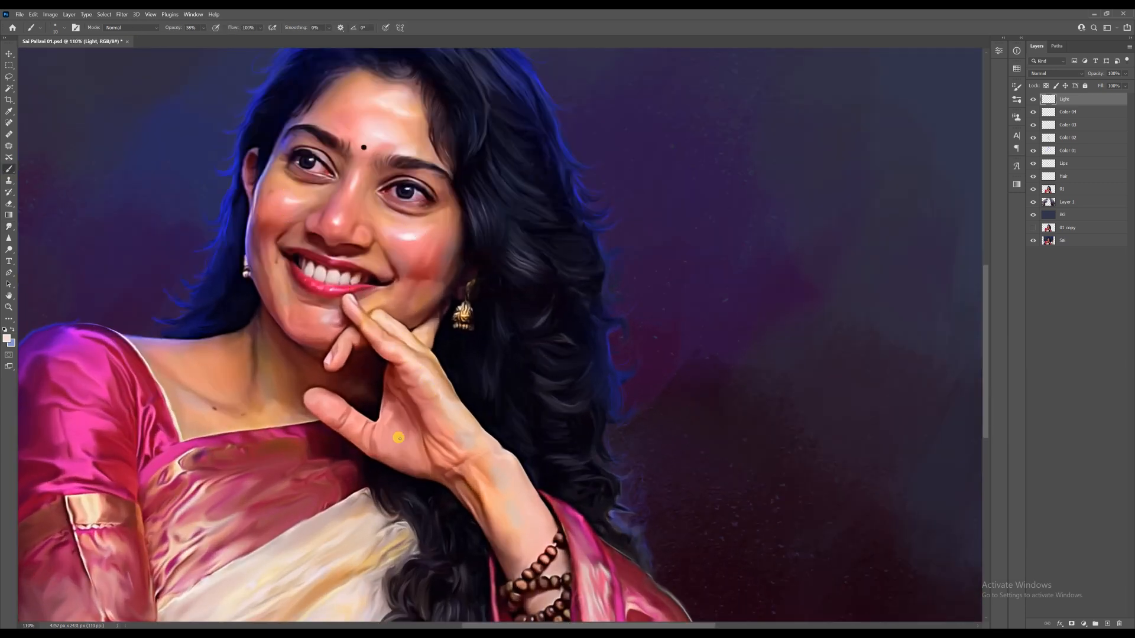
alt+click(413, 262)
alt+click(386, 437)
click(9, 226)
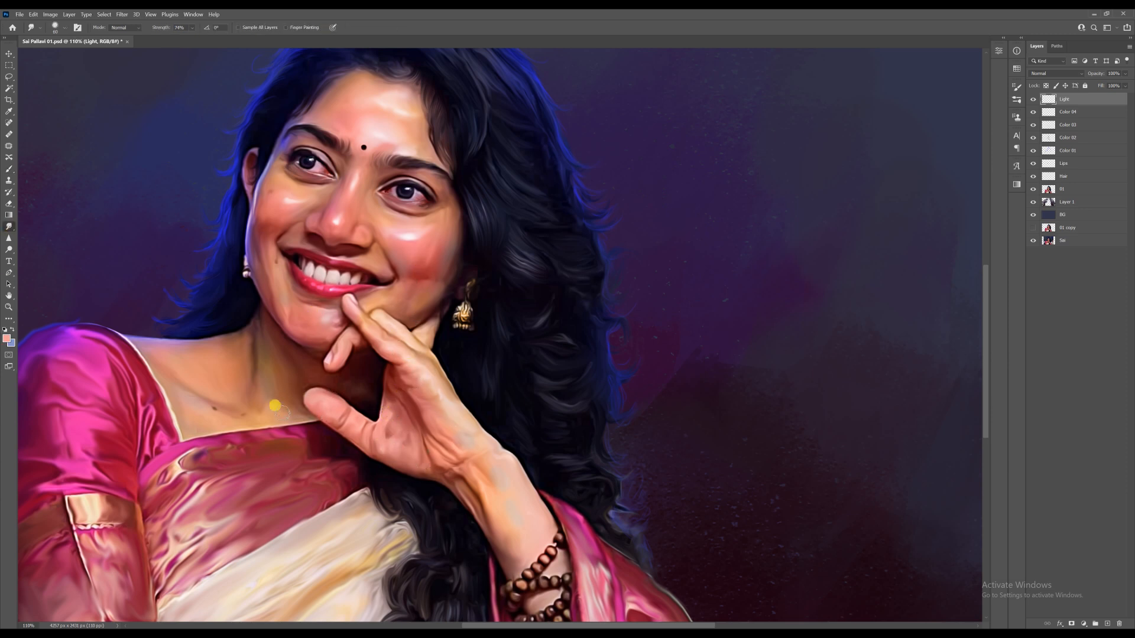
scroll(399, 341, down, 7)
scroll(372, 267, up, 8)
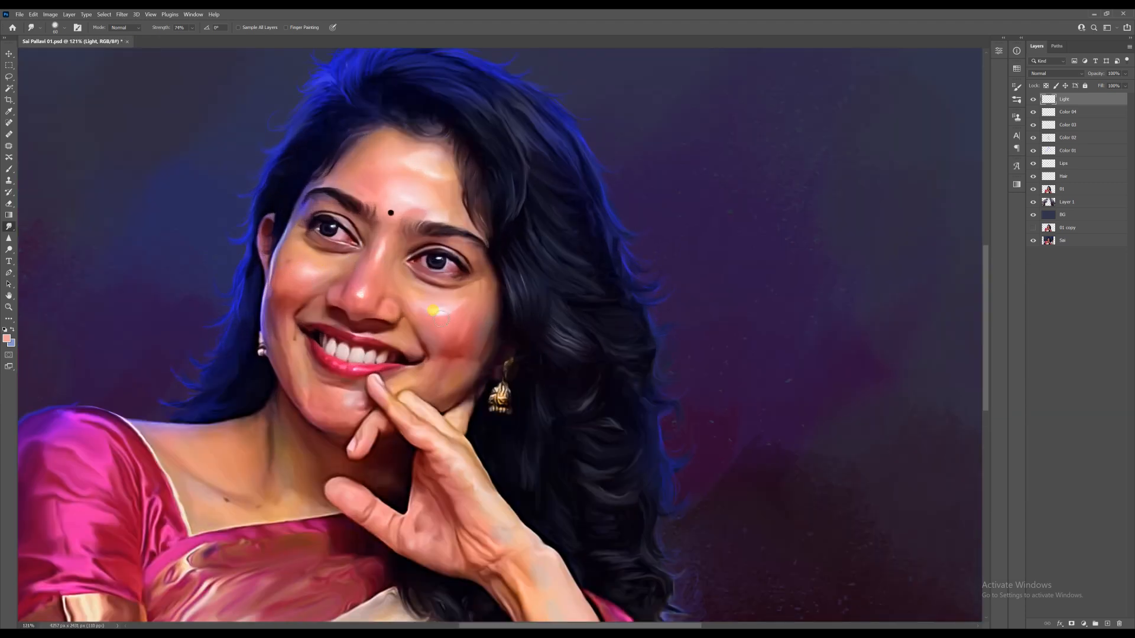
key(b)
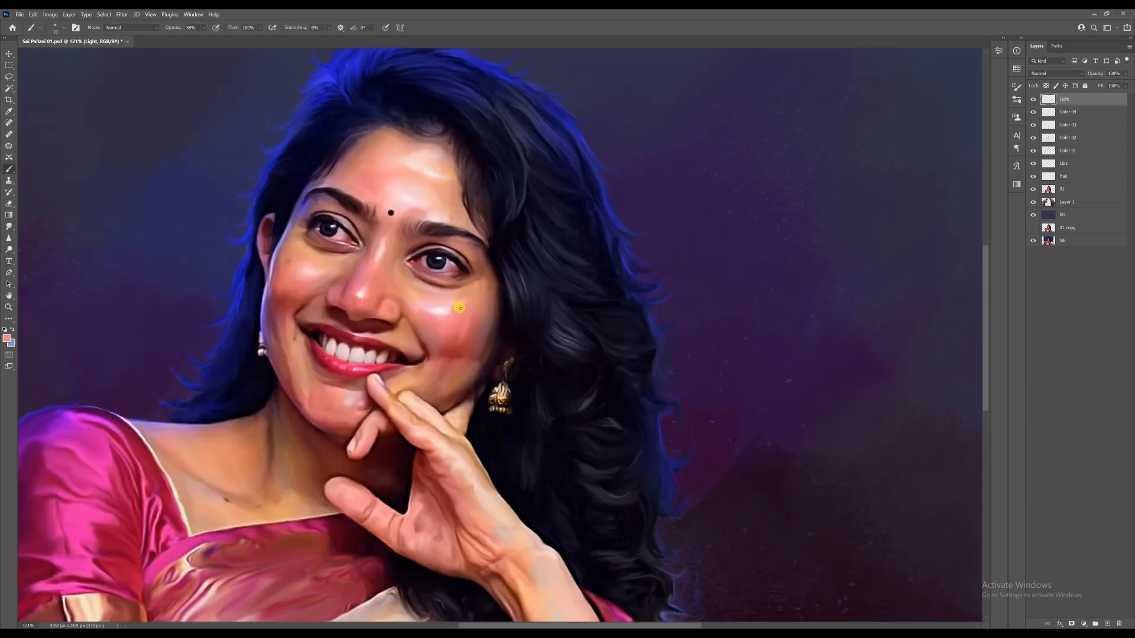
click(9, 227)
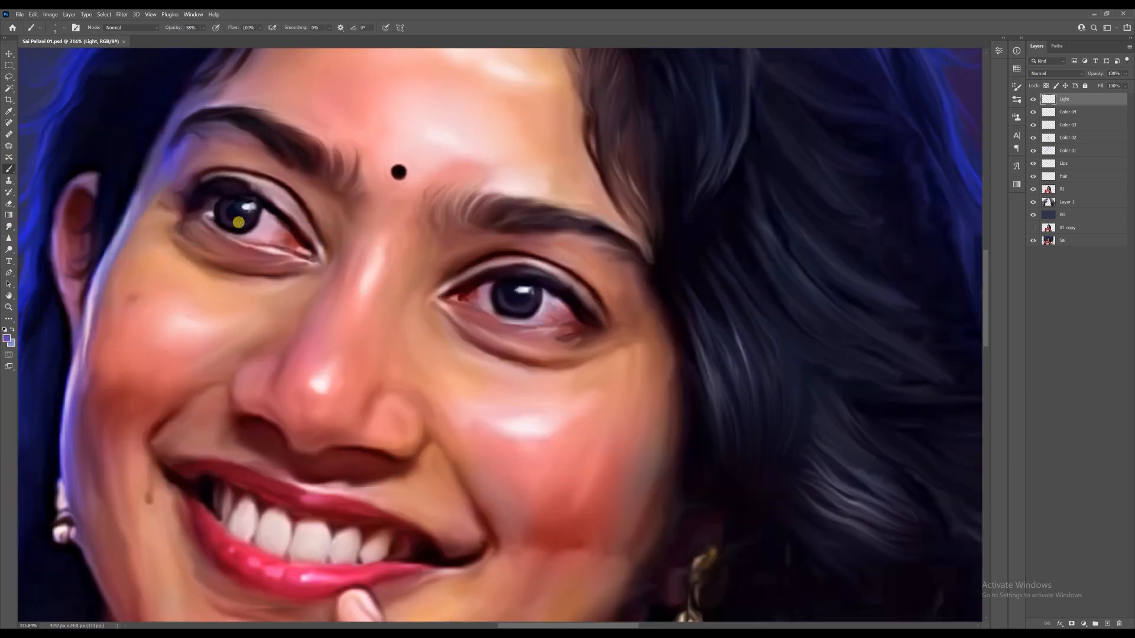
Step: Touch up both irises on the Light layer with sampled colour and smudge the strokes smooth
alt+click(209, 218)
click(11, 227)
drag(231, 232, 221, 218)
drag(526, 303, 502, 299)
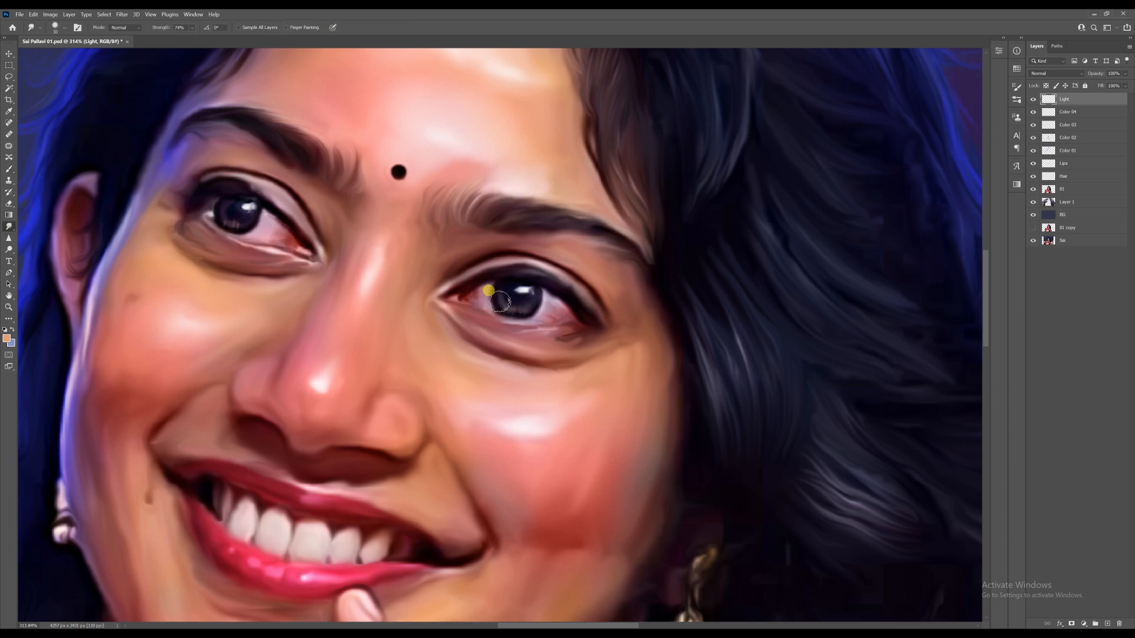
scroll(480, 208, down, 2)
scroll(480, 208, up, 1)
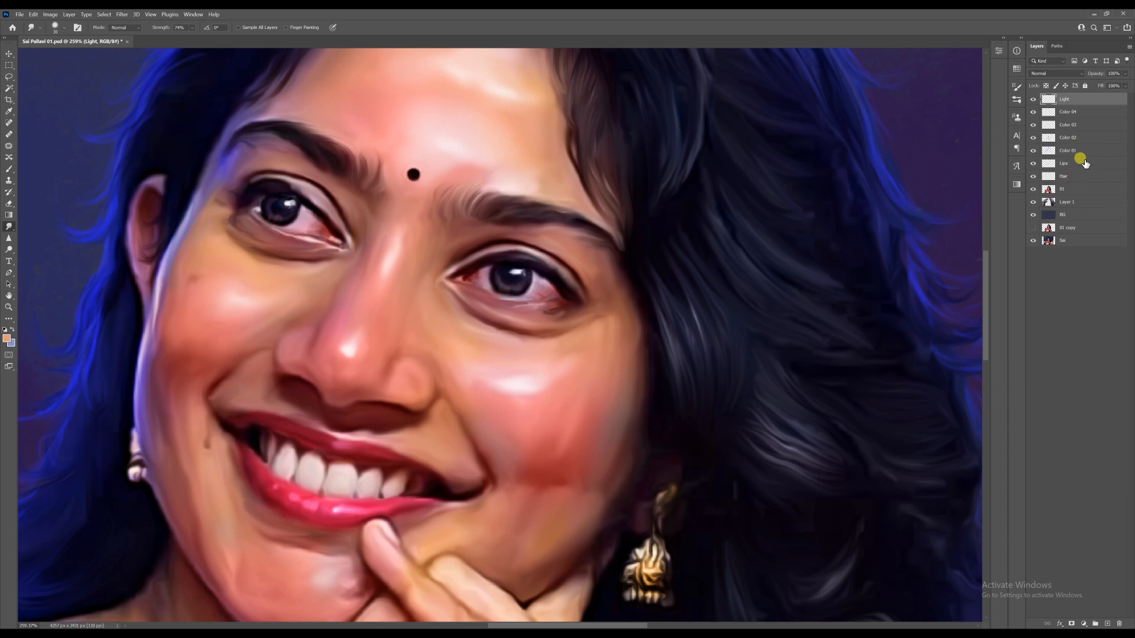
Step: Add a new layer above the Hair layer and name it Line
click(1070, 177)
click(1106, 624)
text(Line)
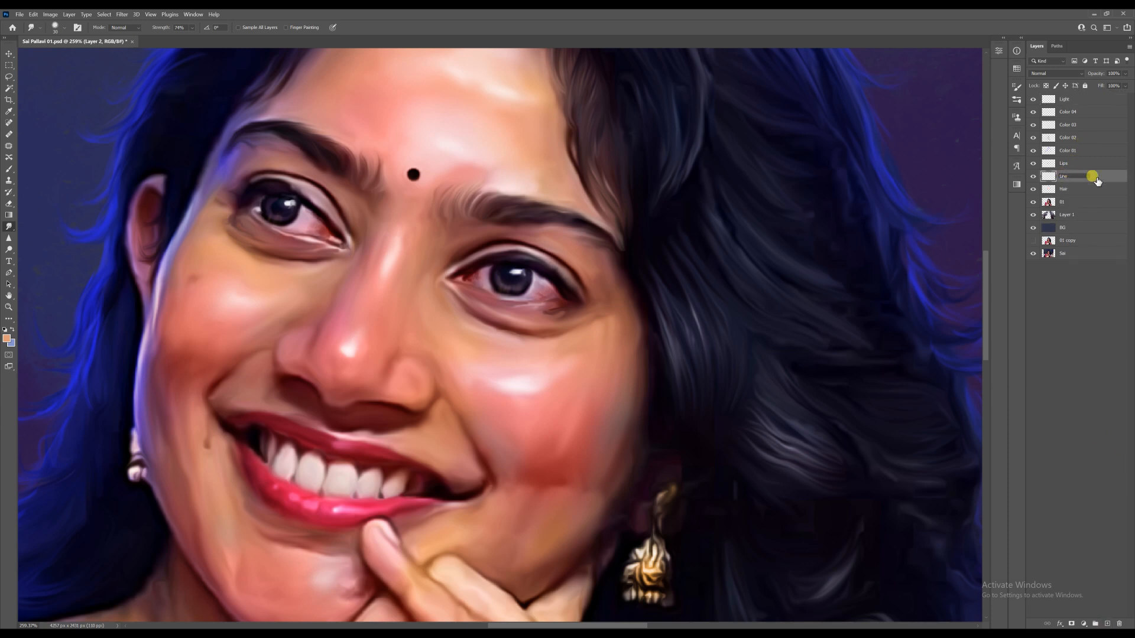
key(Return)
Step: Paint fine details in both eyes on the Line layer with small brush strokes, using colours sampled around the eyes
scroll(520, 251, up, 3)
key(b)
alt+click(431, 299)
mouse_move(545, 327)
mouse_down()
mouse_move(511, 329)
mouse_move(414, 260)
mouse_move(284, 261)
mouse_up()
key(h)
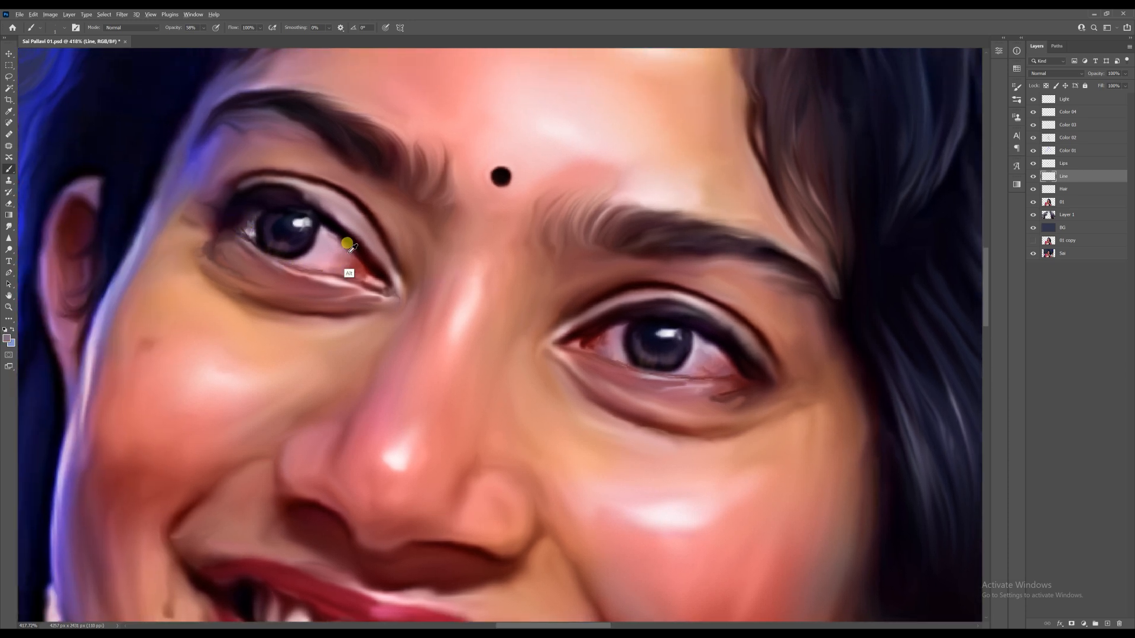
alt+click(306, 225)
click(661, 339)
Step: Smudge the painted details around both irises and in the eye whites, and save the document
click(8, 227)
drag(318, 232, 325, 248)
drag(243, 215, 250, 232)
drag(702, 350, 710, 360)
drag(615, 334, 612, 351)
drag(670, 366, 602, 347)
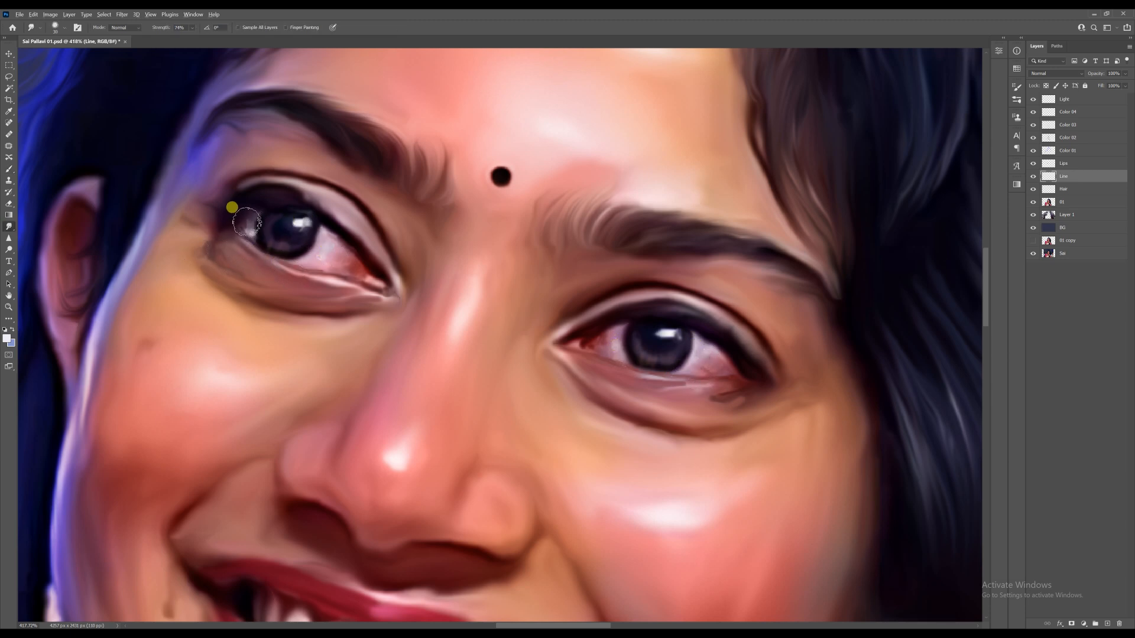
scroll(325, 233, down, 11)
key(ctrl+s)
scroll(401, 278, down, 2)
scroll(479, 283, up, 4)
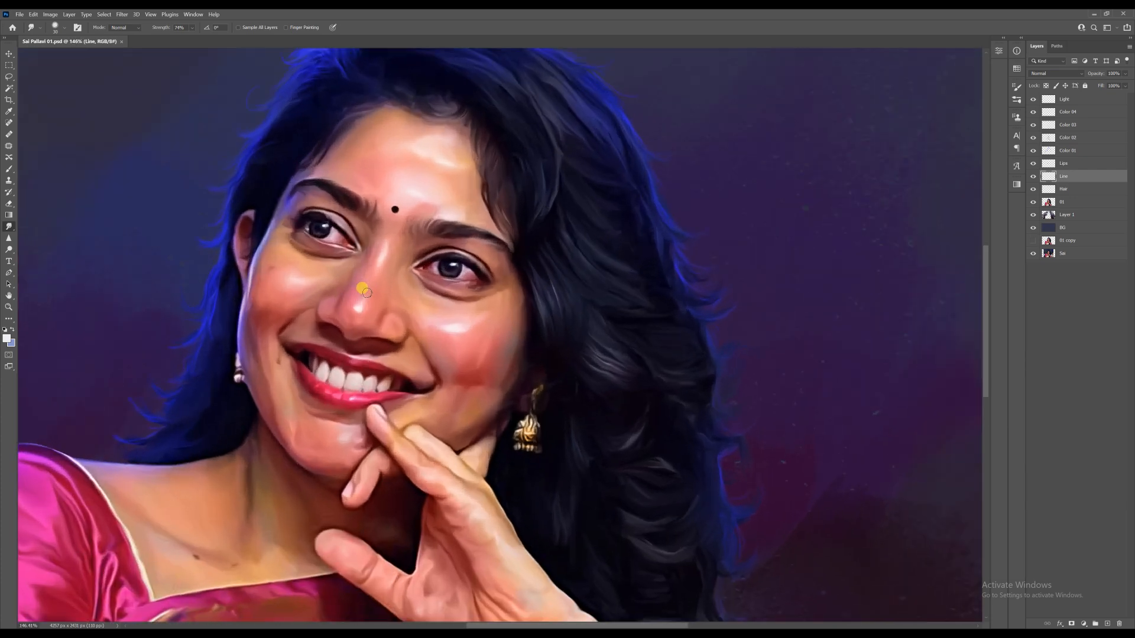
Step: Touch up the eye beside the hair with a sampled dark red on the Line layer and smudge it in
key(b)
alt+click(479, 282)
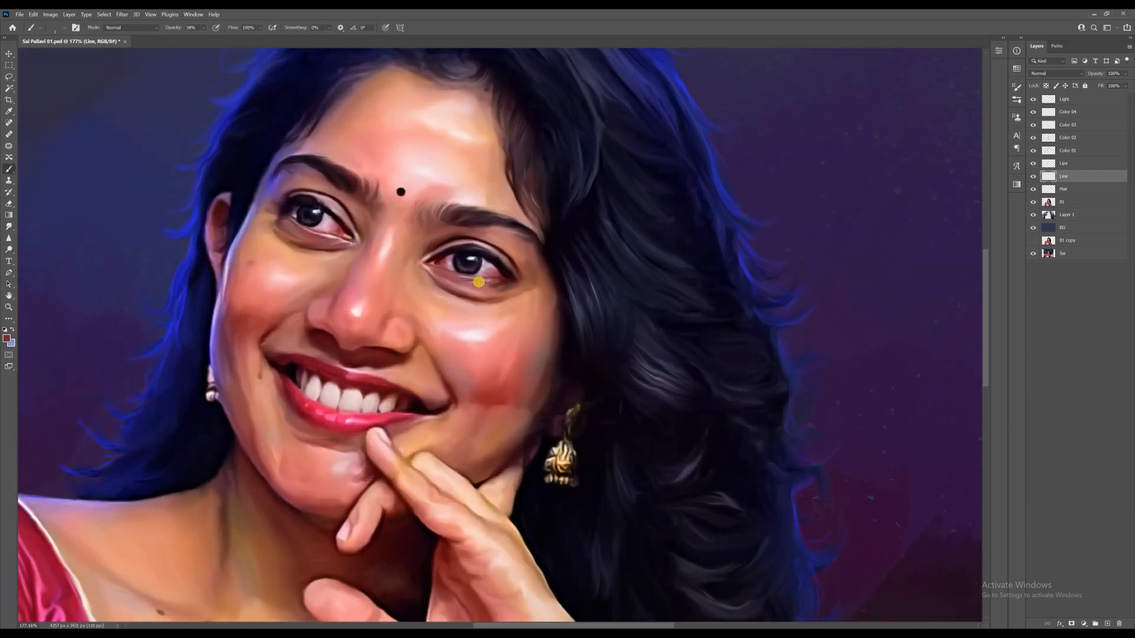
click(8, 230)
scroll(488, 283, down, 5)
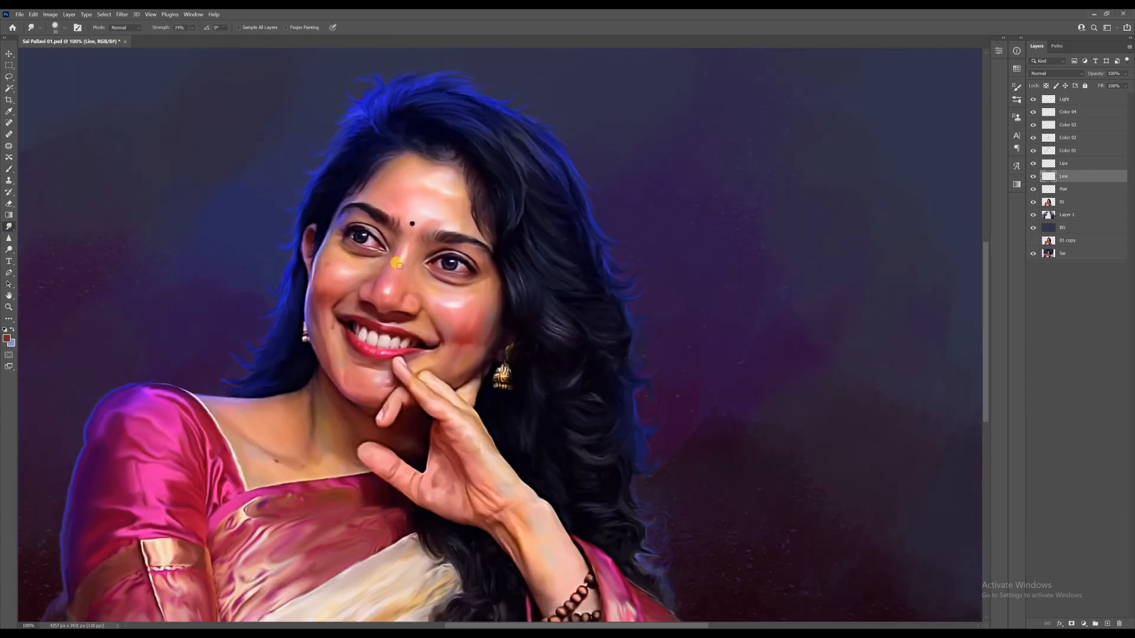
Step: Select the Hair layer, enlarge the Eraser tool for work around the hair and save the document
click(1064, 99)
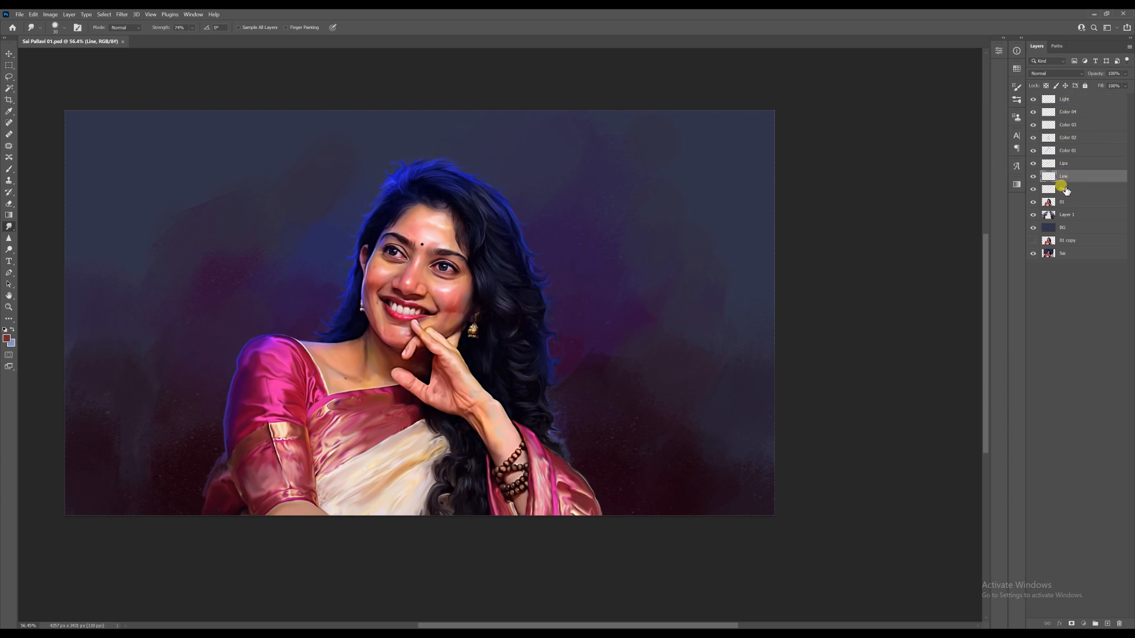
click(1063, 188)
scroll(585, 249, down, 1)
key(e)
key(bracketright)
key(bracketright)
key(bracketright)
key(bracketright)
key(bracketright)
key(bracketright)
key(bracketright)
key(bracketright)
key(bracketright)
key(bracketright)
key(bracketright)
key(bracketright)
key(bracketright)
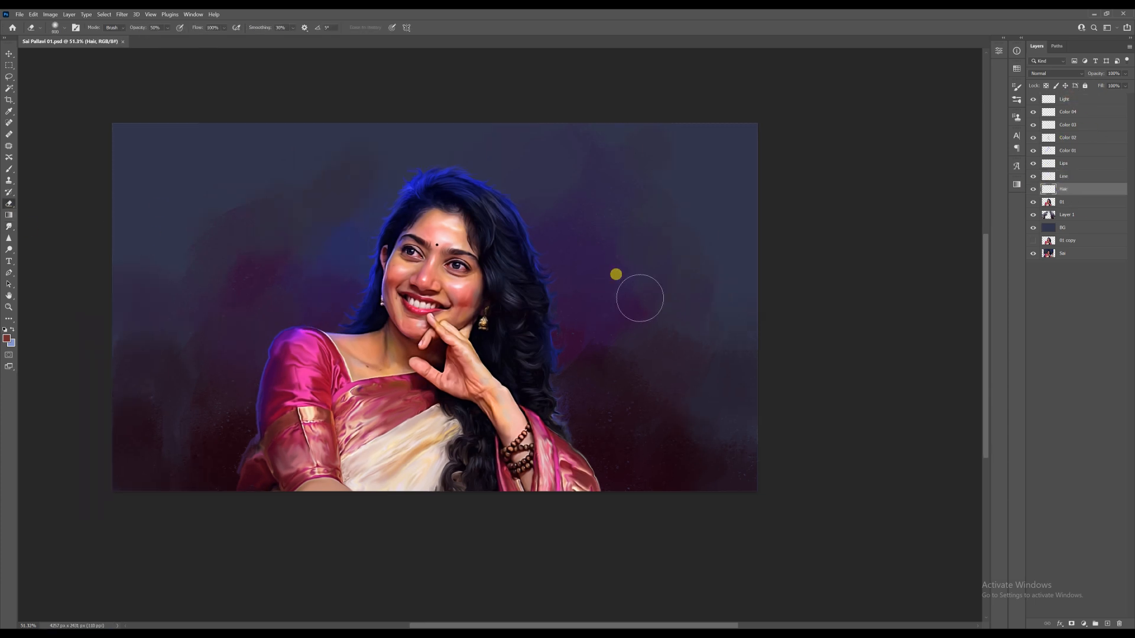
scroll(594, 304, down, 2)
key(ctrl+s)
Step: Group the layers from 01 up to Light, keep a copy of the group, and merge the group into one layer named 01
click(1063, 201)
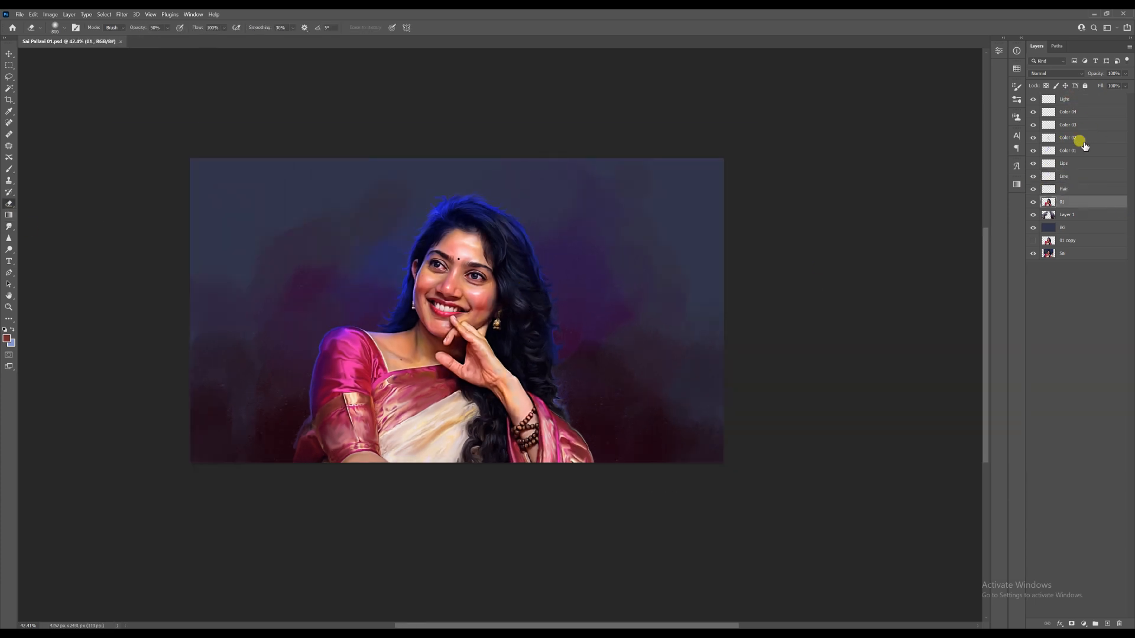
shift+click(1063, 98)
key(ctrl+g)
right_click(1062, 99)
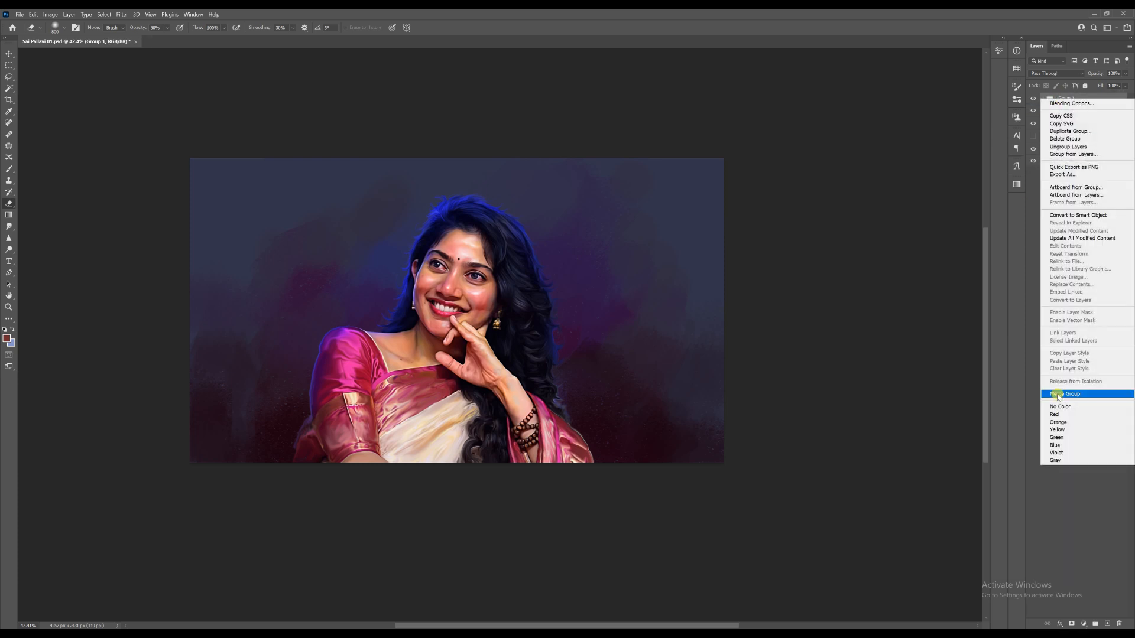
click(1057, 392)
key(Return)
Step: Choose the Brush tool with black at size 500 and start fading the clothing's lower edges on layer 01's white layer mask
scroll(519, 294, up, 2)
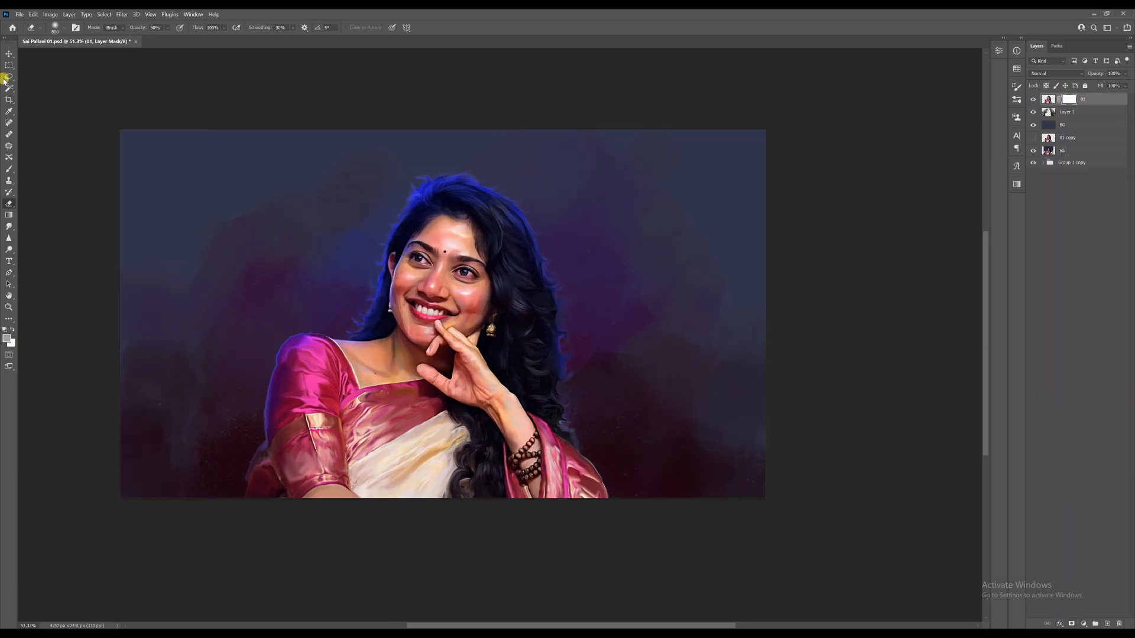
click(6, 338)
click(594, 467)
click(795, 352)
key(bracketright)
key(bracketright)
key(bracketright)
key(bracketright)
key(bracketright)
key(bracketright)
key(bracketright)
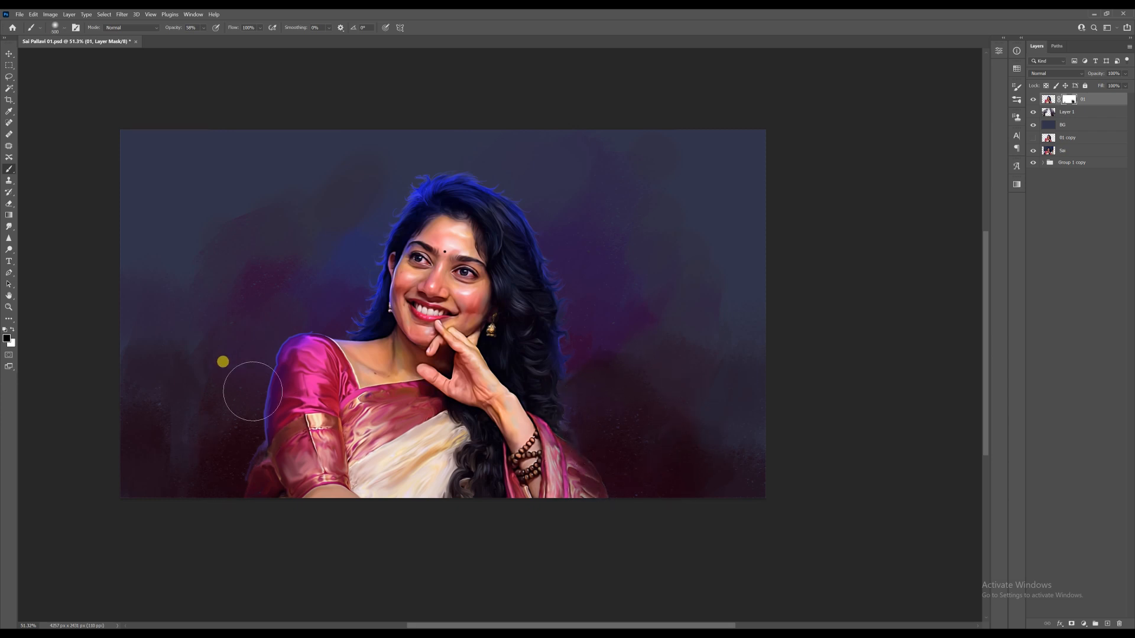
Step: Enlarge the brush to 1000, fade the figure's bottom edge into the background on layer 01's mask and fit the image to the window
scroll(609, 370, up, 2)
scroll(495, 503, down, 3)
key(bracketright)
key(bracketright)
key(bracketright)
key(bracketright)
key(bracketright)
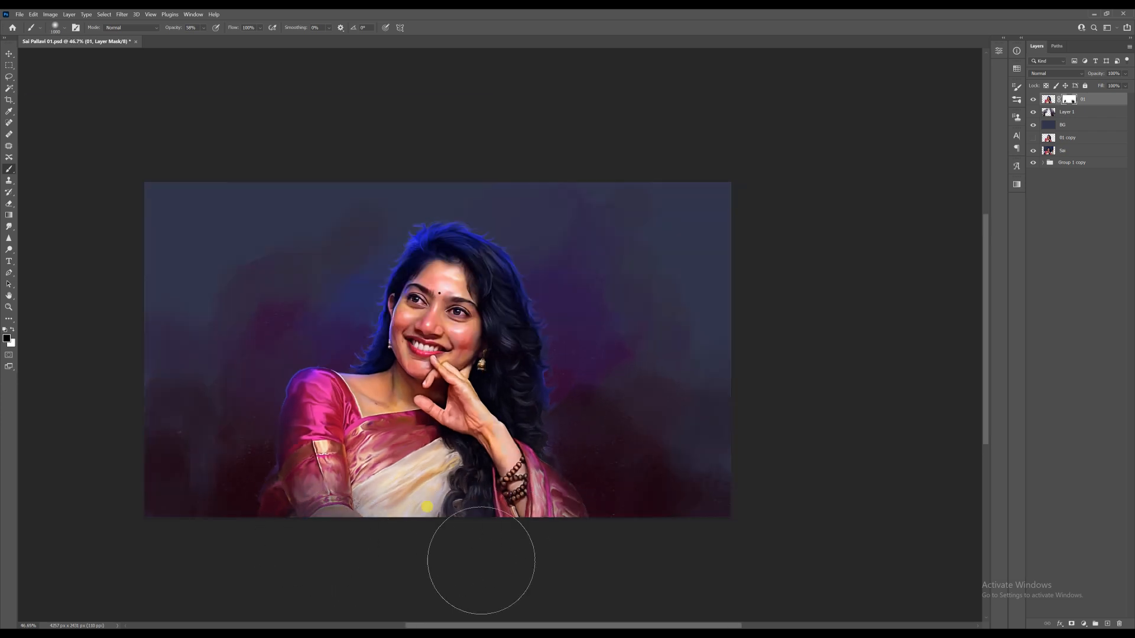
scroll(303, 134, up, 3)
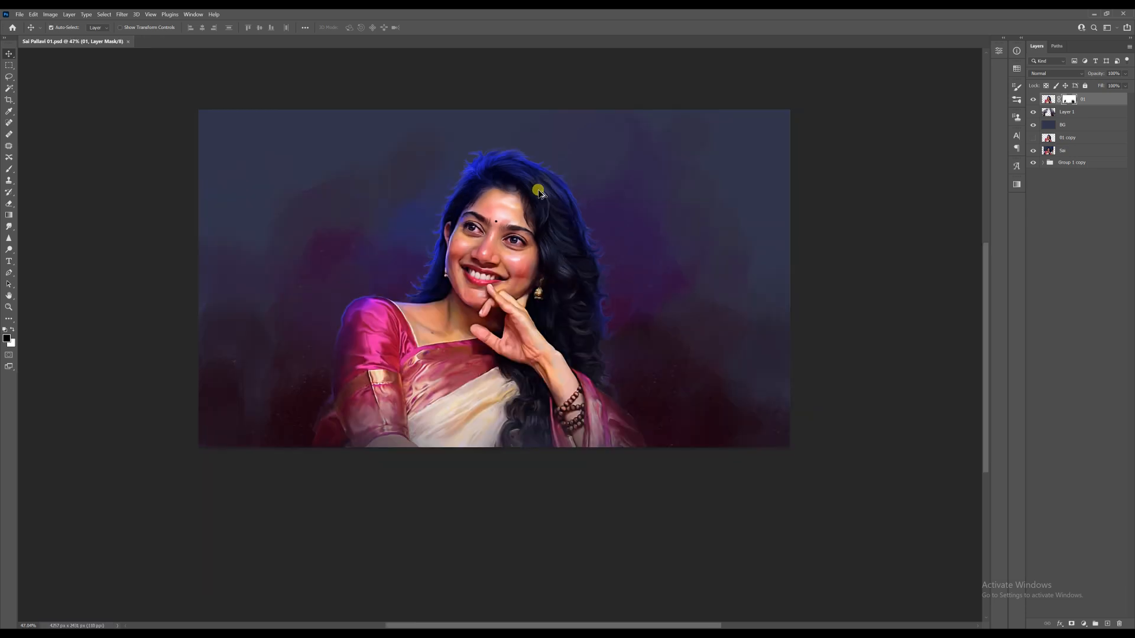
key(ctrl+0)
Step: Add a Levels adjustment layer above layer 01 and adjust its levels to deepen the painting's contrast
click(1083, 623)
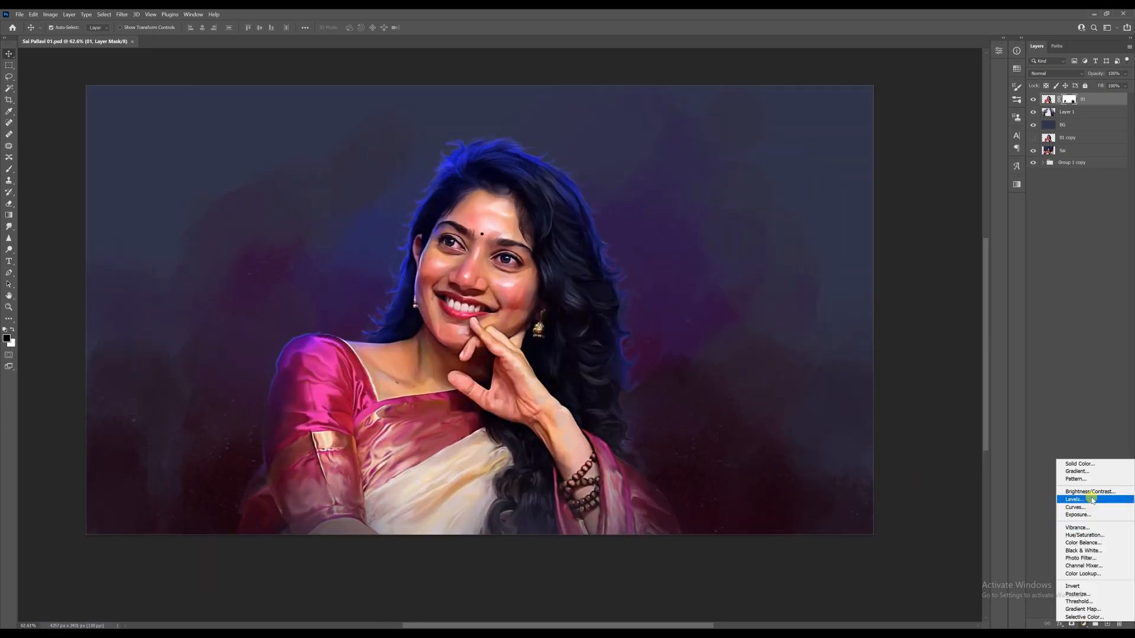
click(1069, 498)
drag(909, 141, 971, 140)
click(972, 47)
Step: Lower the Levels adjustment layer's opacity slightly and save the document
scroll(611, 238, down, 3)
click(1125, 74)
drag(1127, 83, 1121, 84)
scroll(593, 219, up, 1)
scroll(593, 220, down, 1)
key(ctrl+s)
scroll(616, 245, up, 2)
scroll(605, 248, up, 1)
scroll(614, 245, down, 1)
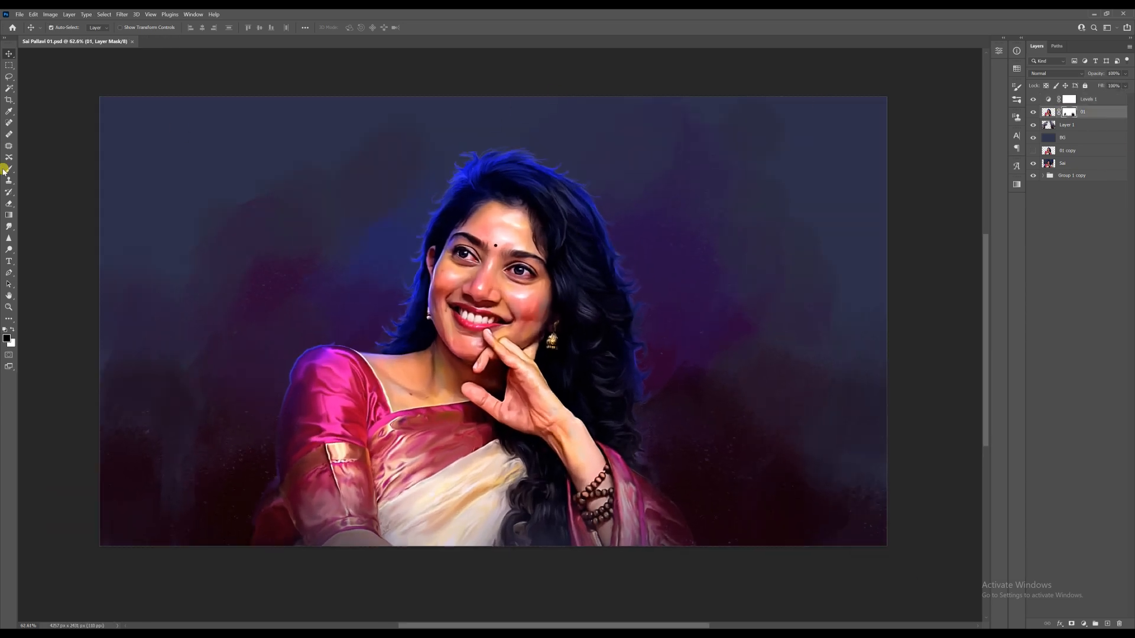